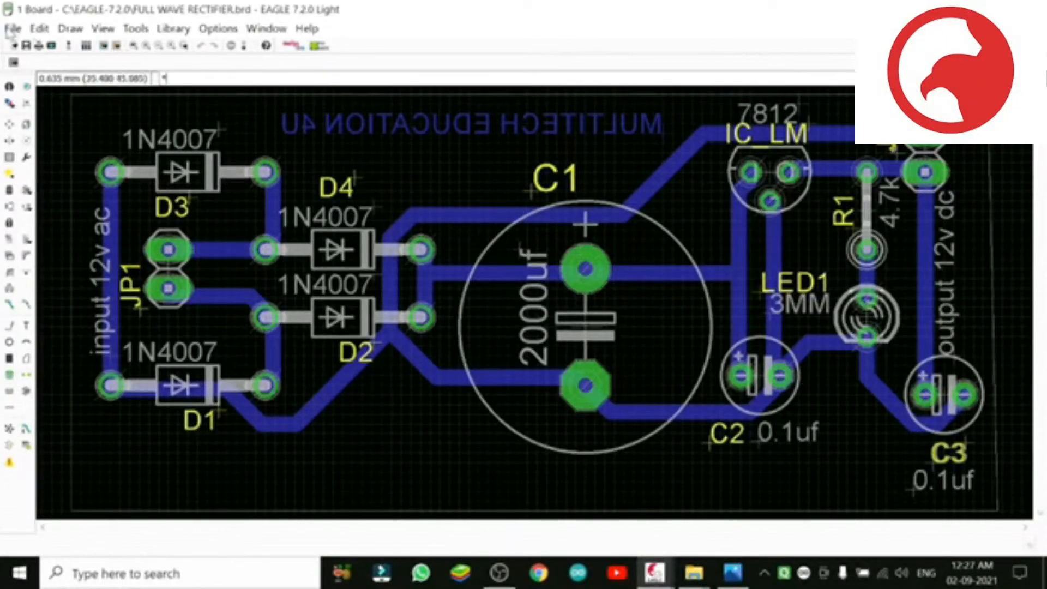
Step: Clear the board's layer display selection and select only the Bottom, Pads, Vias and Dimension layers
{"action": "left_click", "coordinate": [11, 107]}
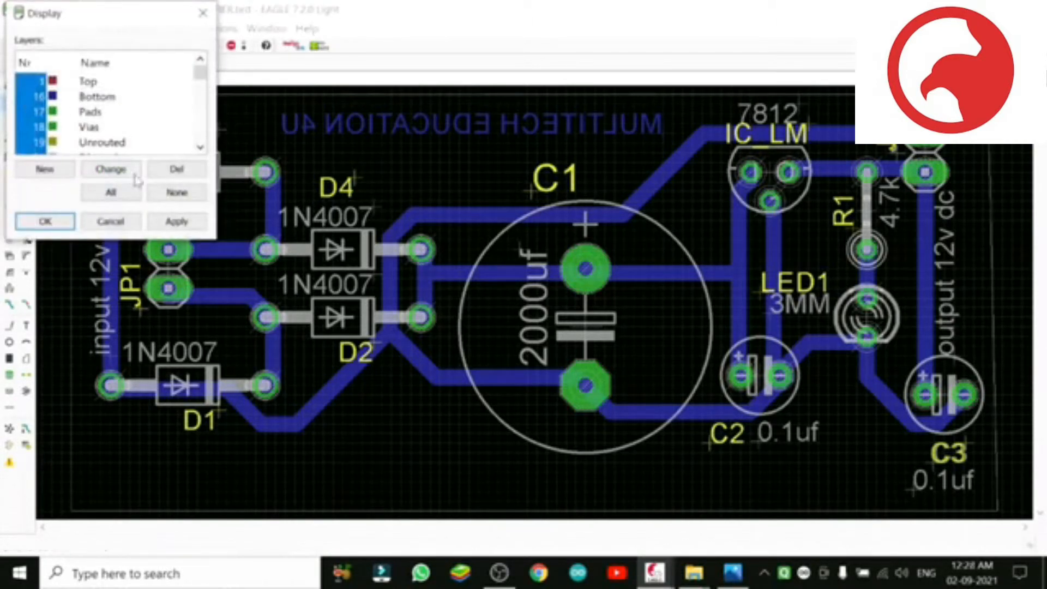
{"action": "left_click", "coordinate": [176, 194]}
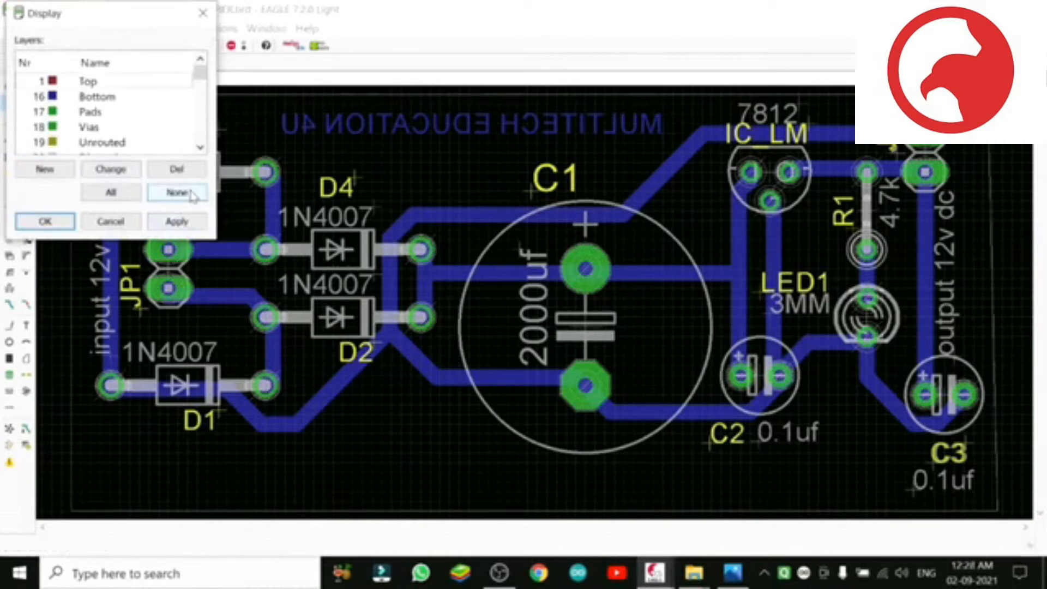
{"action": "left_click", "coordinate": [36, 98]}
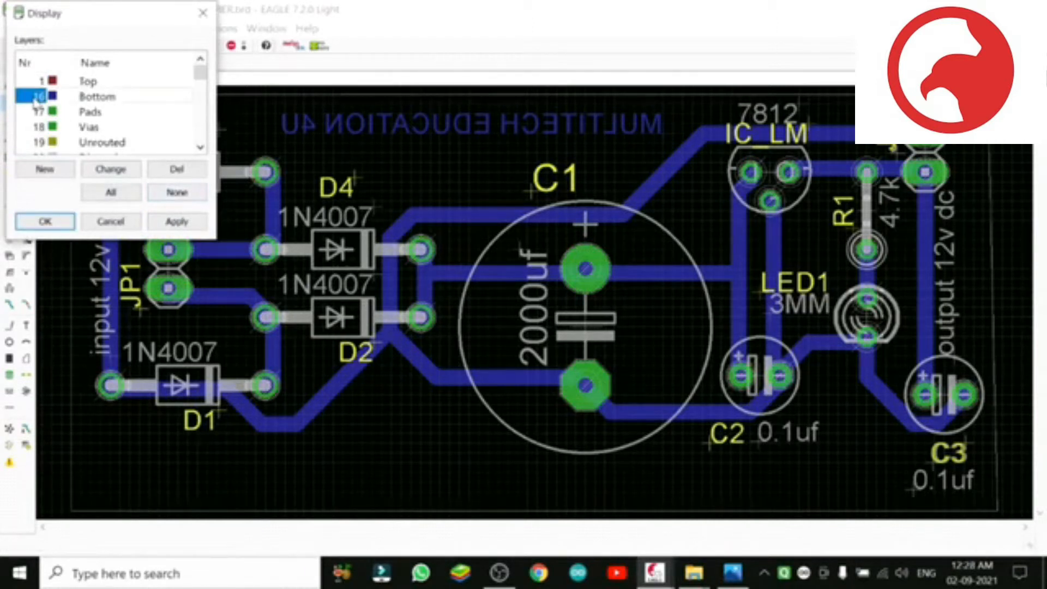
{"action": "left_click", "coordinate": [33, 112]}
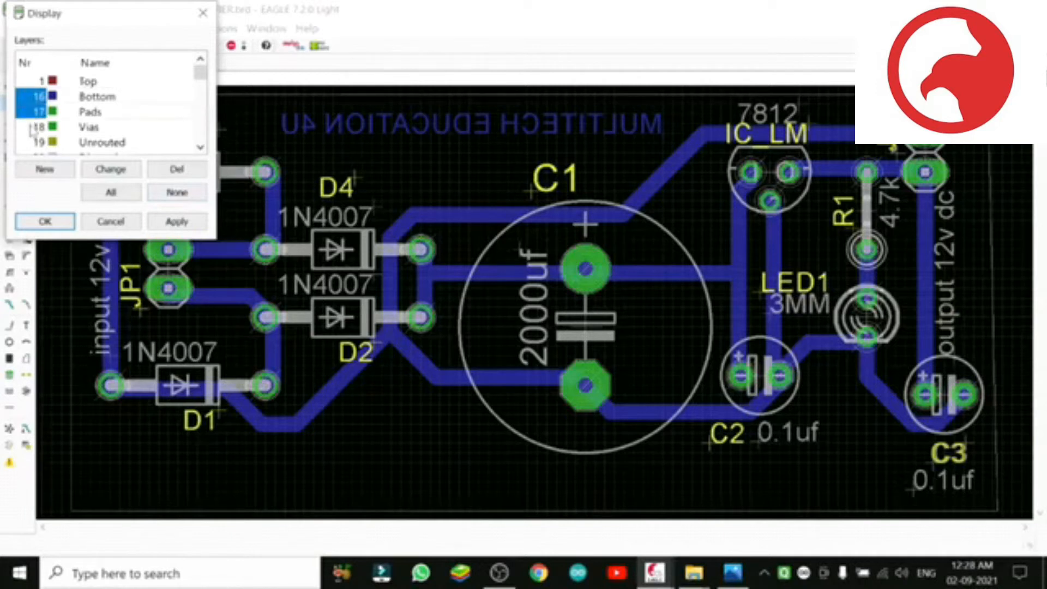
{"action": "left_click", "coordinate": [33, 128]}
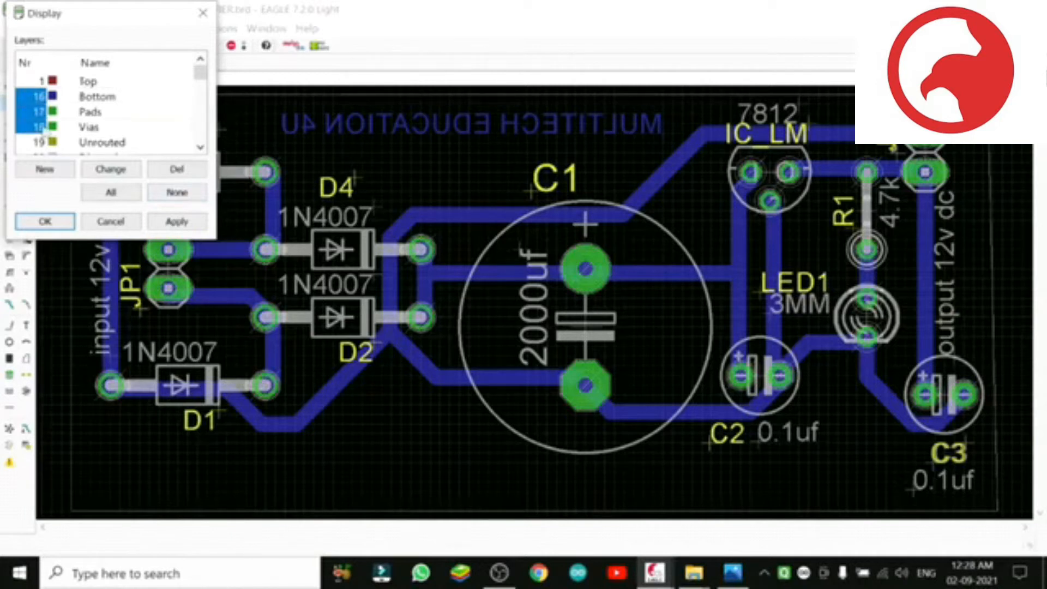
{"action": "left_click_drag", "start_coordinate": [201, 77], "coordinate": [203, 85]}
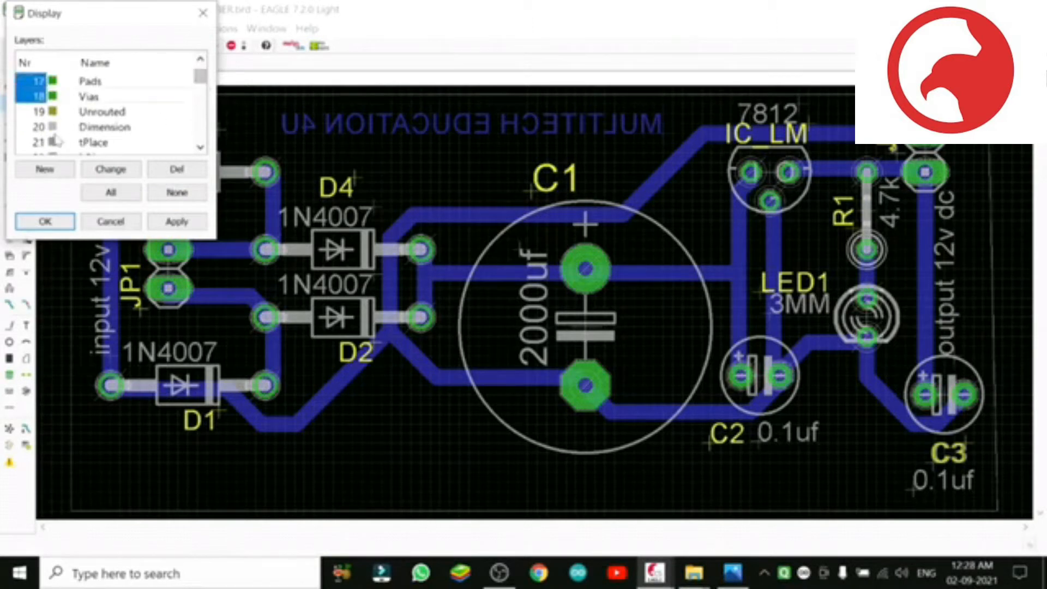
{"action": "left_click", "coordinate": [27, 131]}
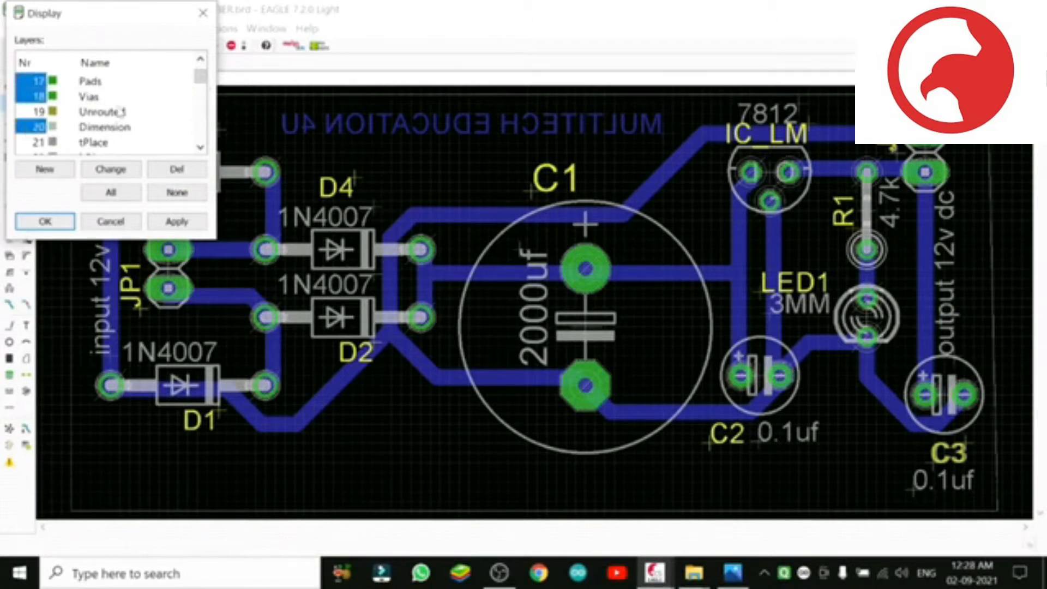
Step: Add the _tNames layer to the displayed layers, apply the selection and save the board file
{"action": "left_click_drag", "start_coordinate": [202, 87], "coordinate": [202, 156]}
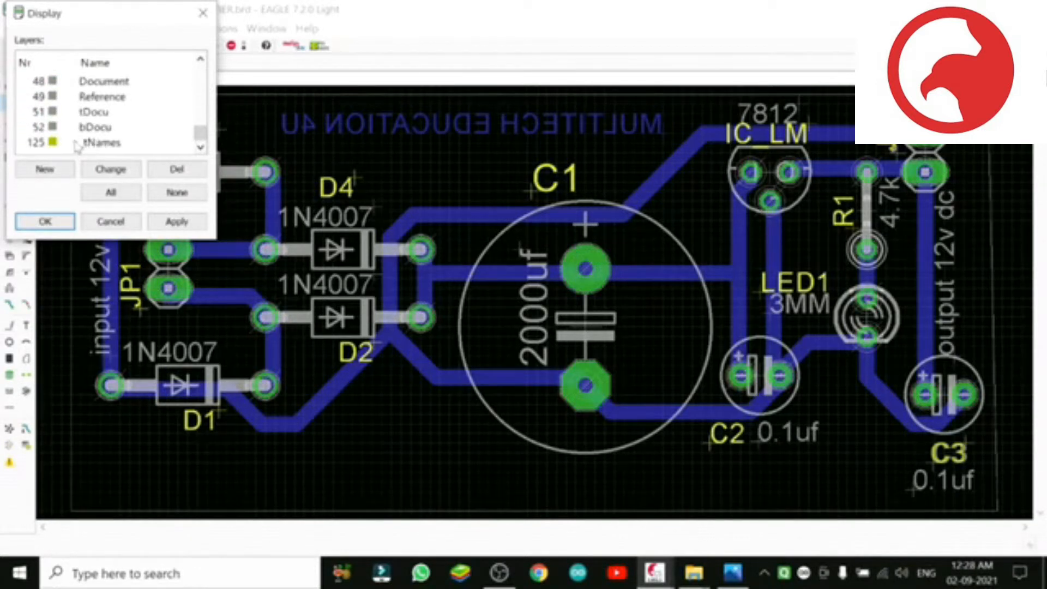
{"action": "left_click", "coordinate": [23, 144]}
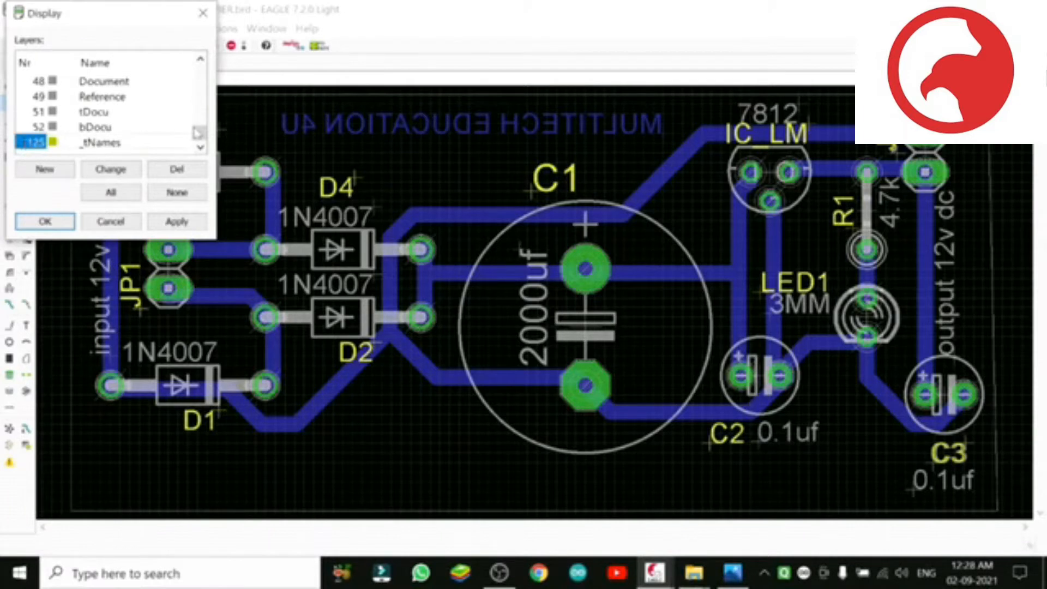
{"action": "scroll", "coordinate": [202, 131], "scroll_direction": "up", "scroll_amount": 1}
{"action": "scroll", "coordinate": [206, 131], "scroll_direction": "down", "scroll_amount": 1}
{"action": "left_click", "coordinate": [181, 223]}
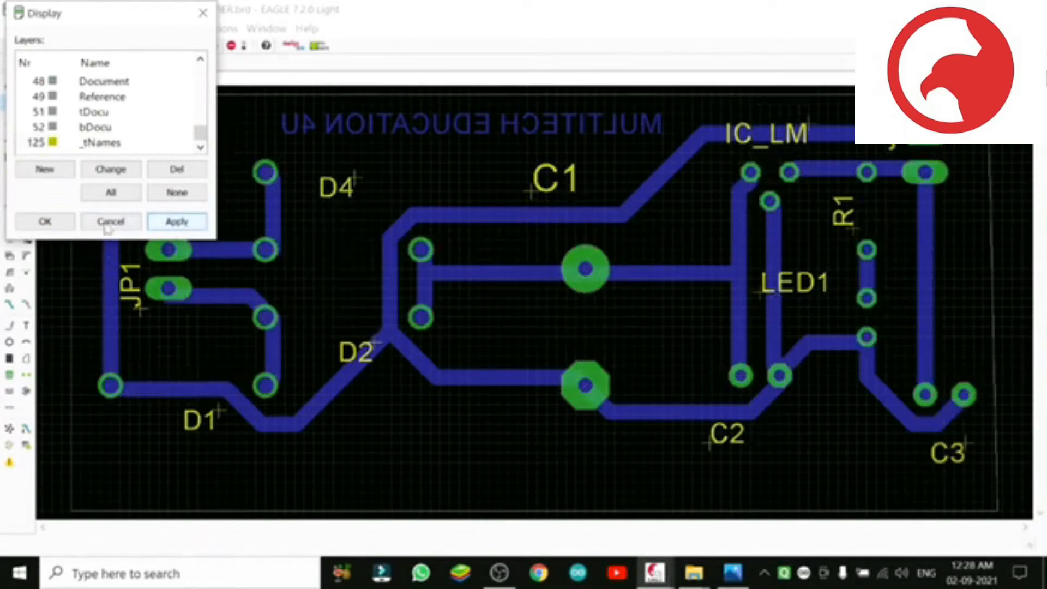
{"action": "left_click", "coordinate": [45, 224]}
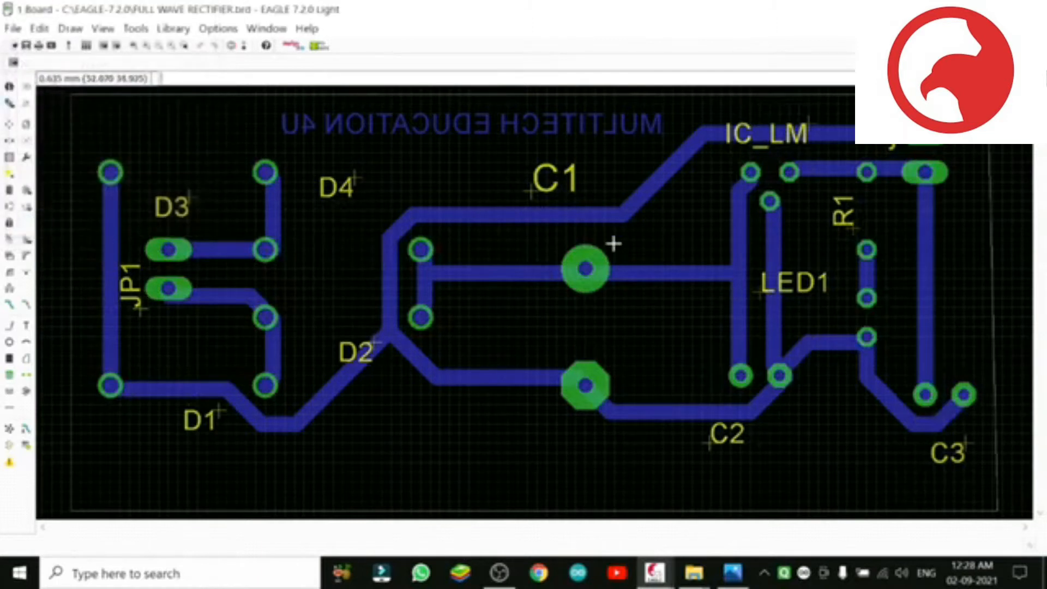
{"action": "left_click", "coordinate": [25, 45]}
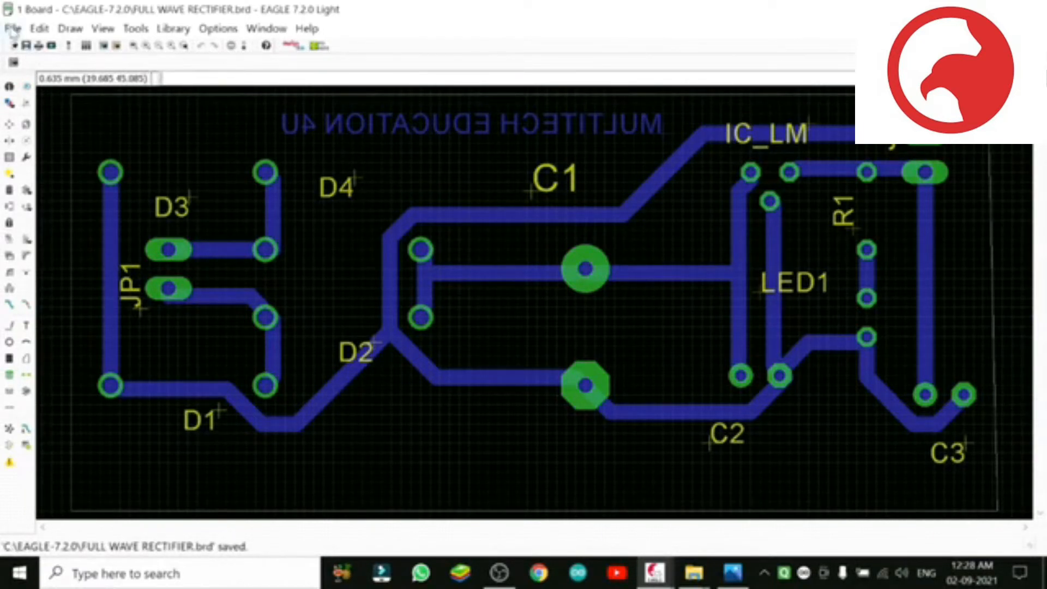
{"action": "left_click", "coordinate": [13, 28]}
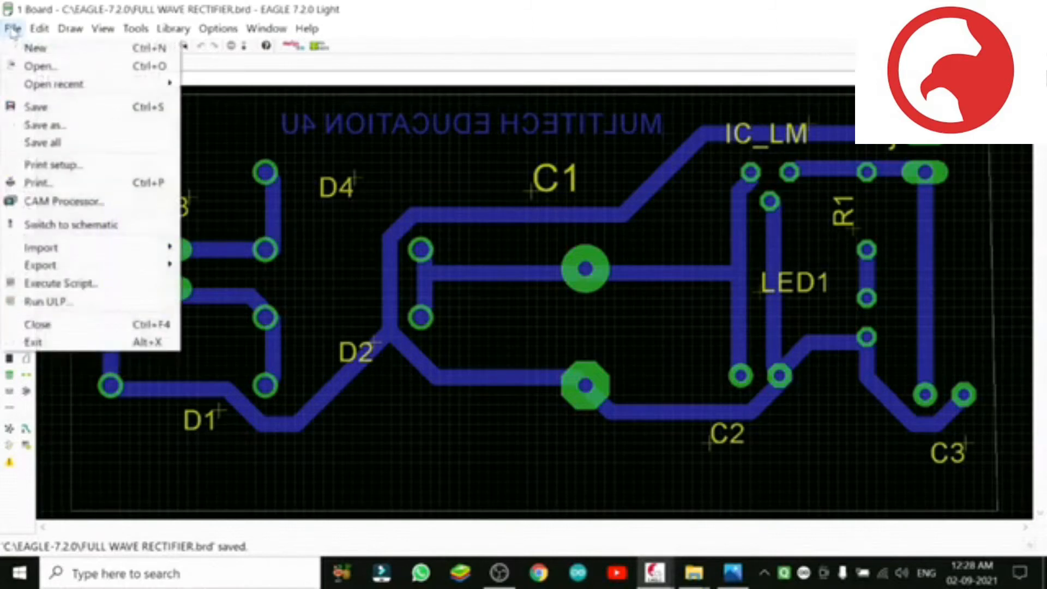
{"action": "left_click", "coordinate": [93, 189]}
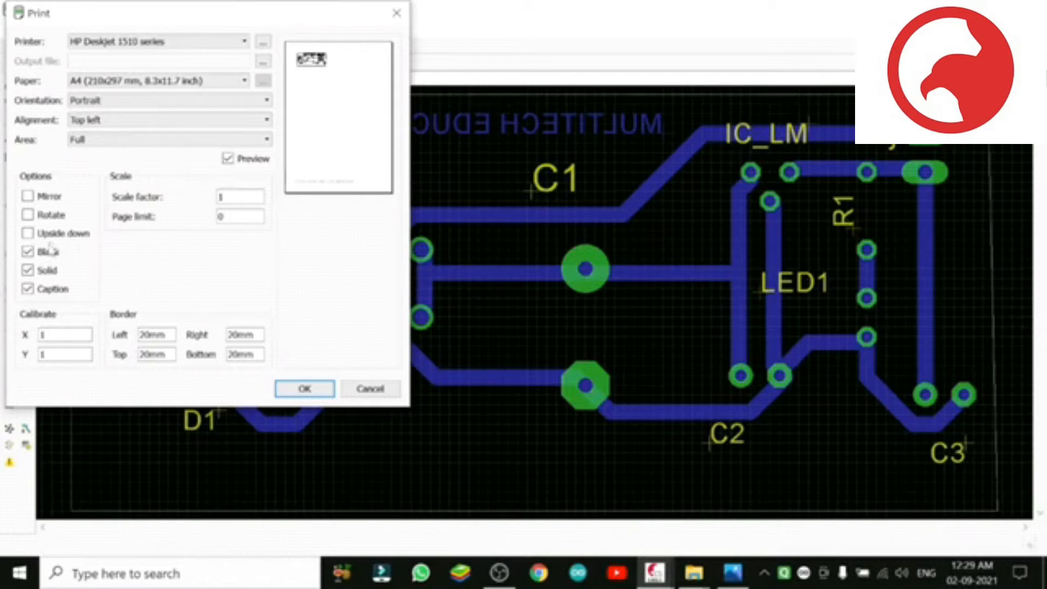
{"action": "left_click", "coordinate": [28, 289]}
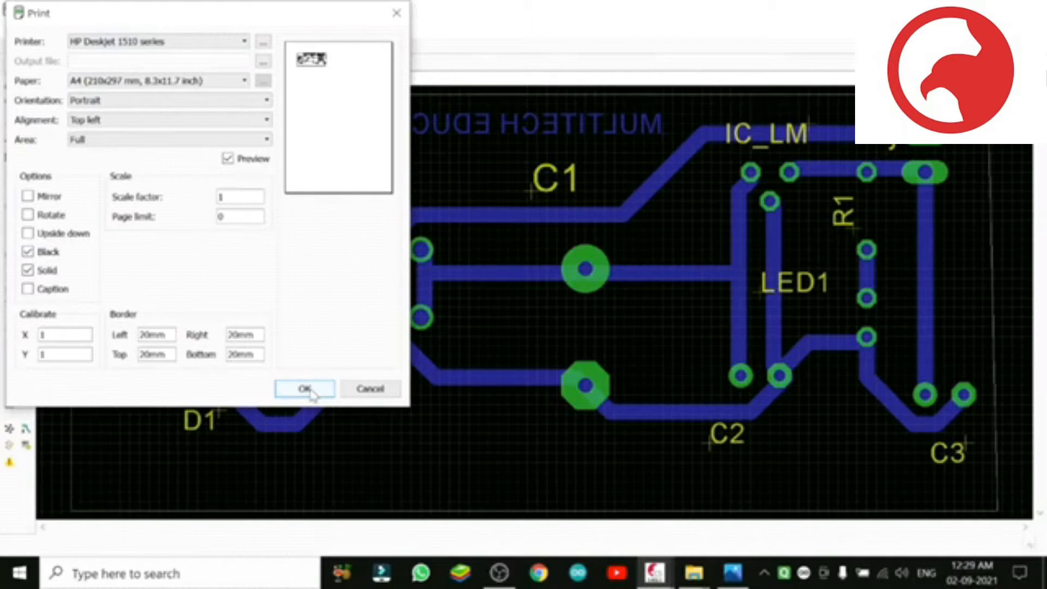
{"action": "left_click", "coordinate": [371, 389]}
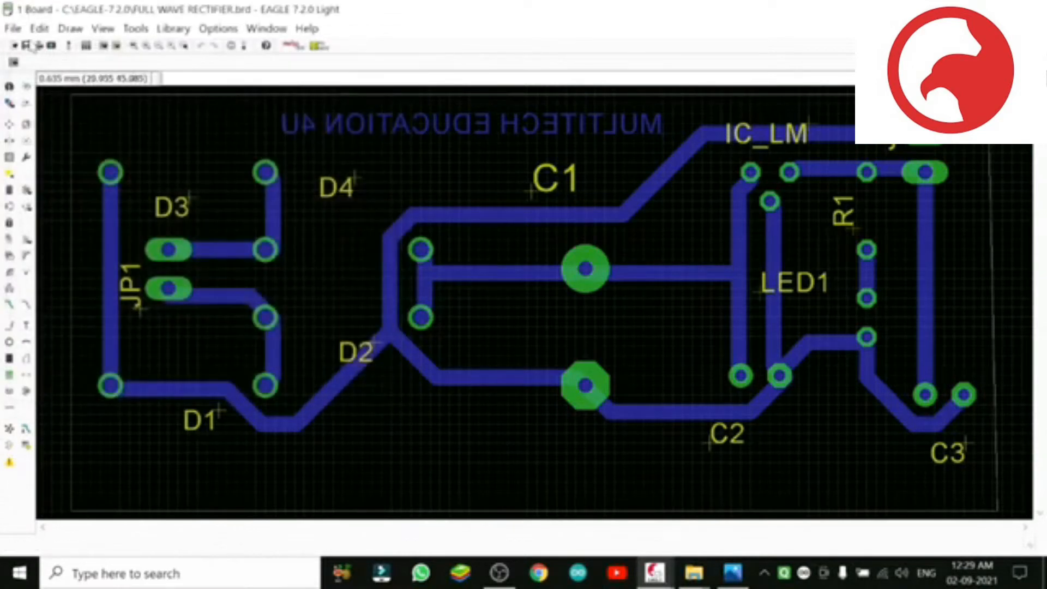
Step: Start exporting the board as an image and choose the Desktop as the save location
{"action": "left_click", "coordinate": [13, 29]}
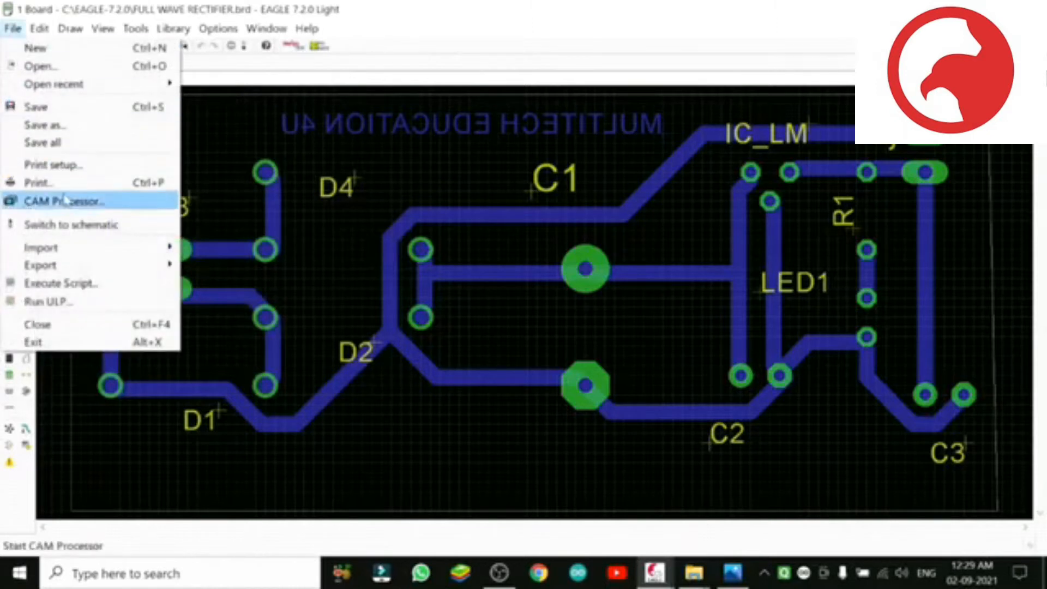
{"action": "mouse_move", "coordinate": [80, 272]}
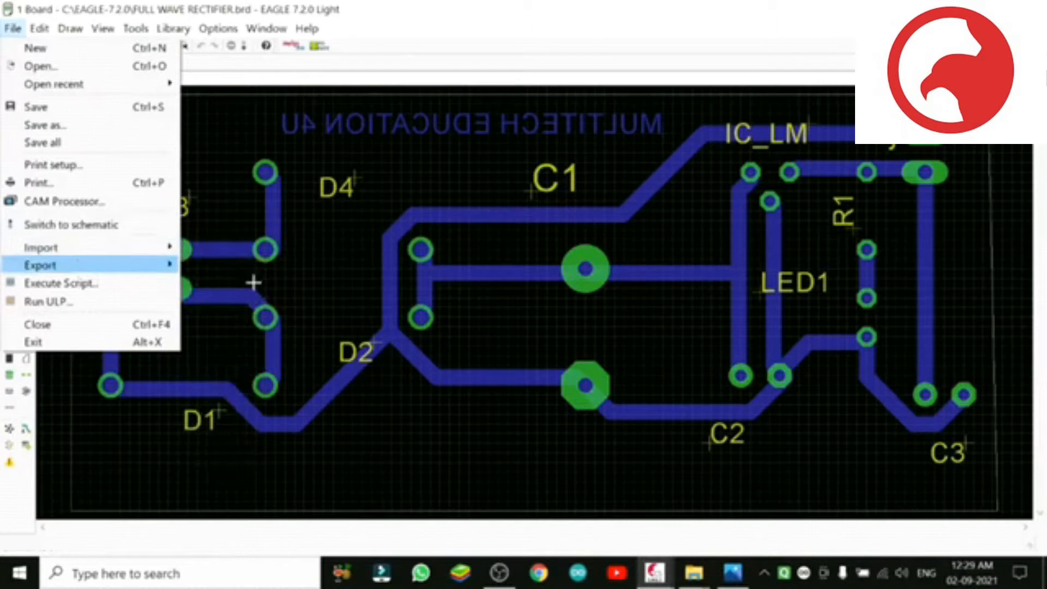
{"action": "mouse_move", "coordinate": [150, 252]}
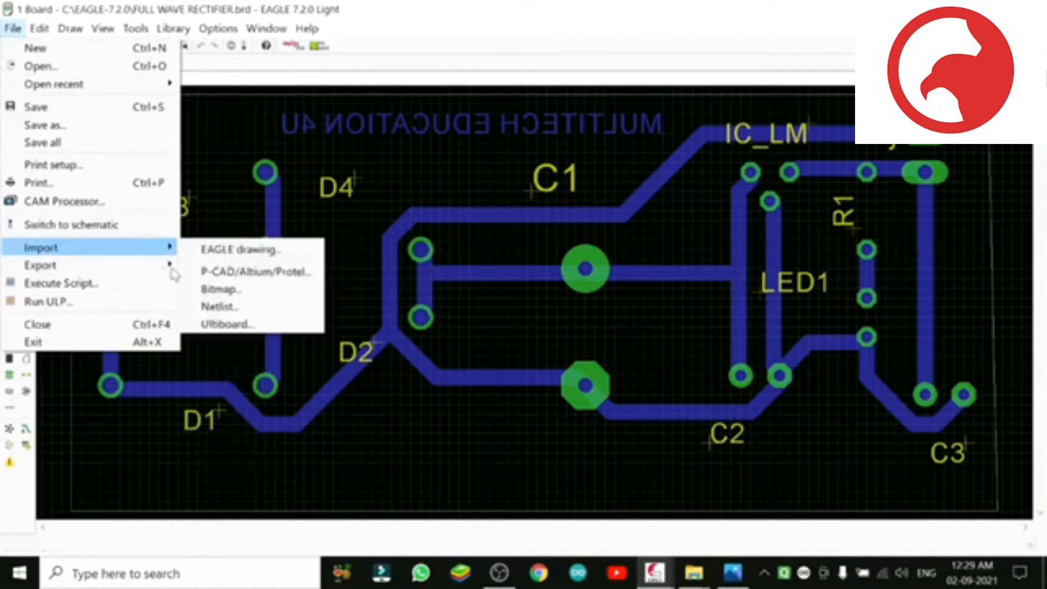
{"action": "mouse_move", "coordinate": [172, 274]}
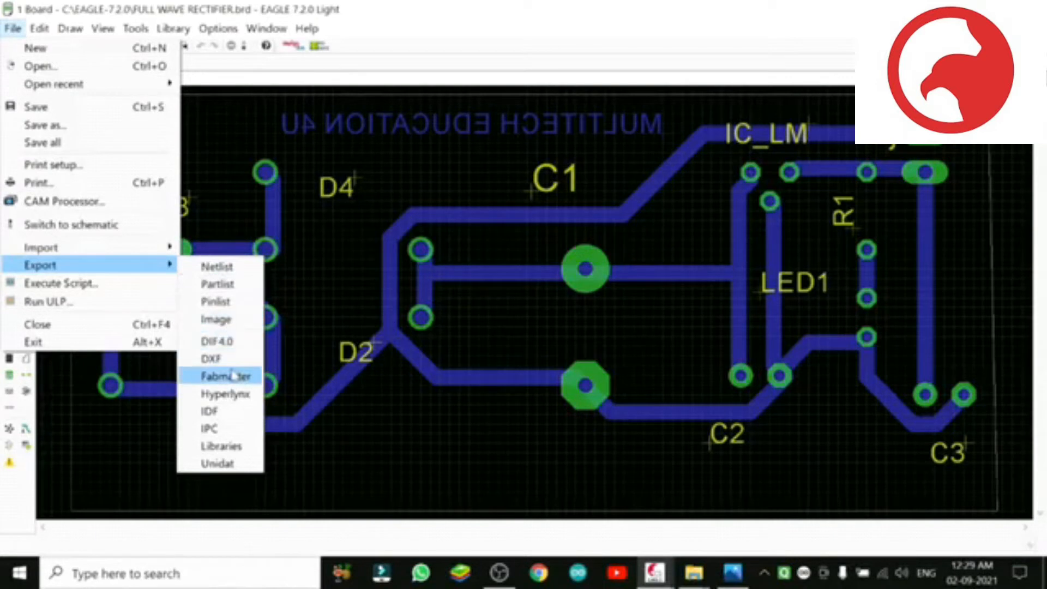
{"action": "left_click", "coordinate": [238, 326]}
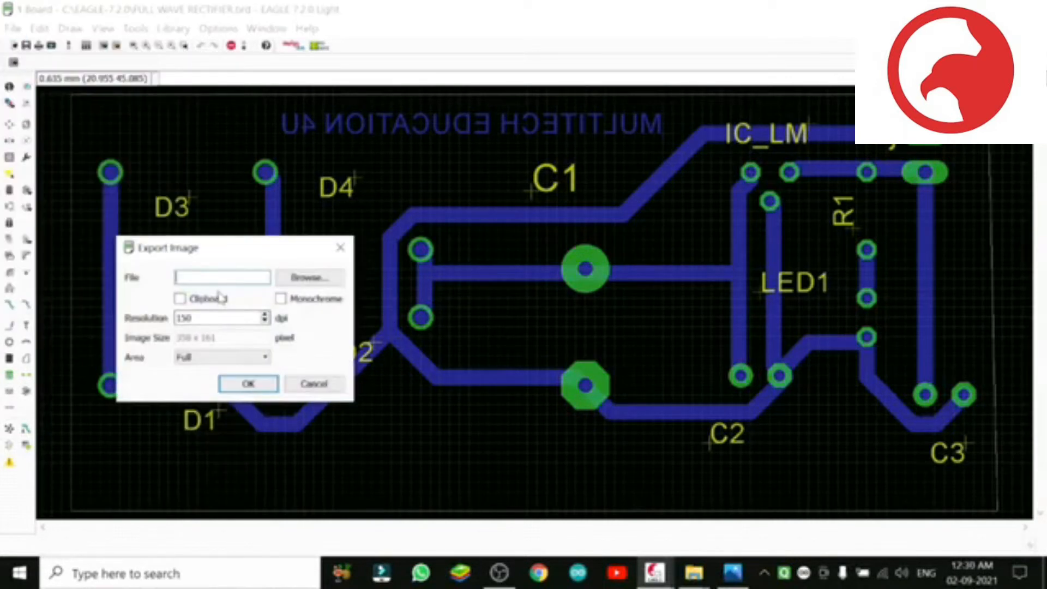
{"action": "left_click", "coordinate": [297, 280]}
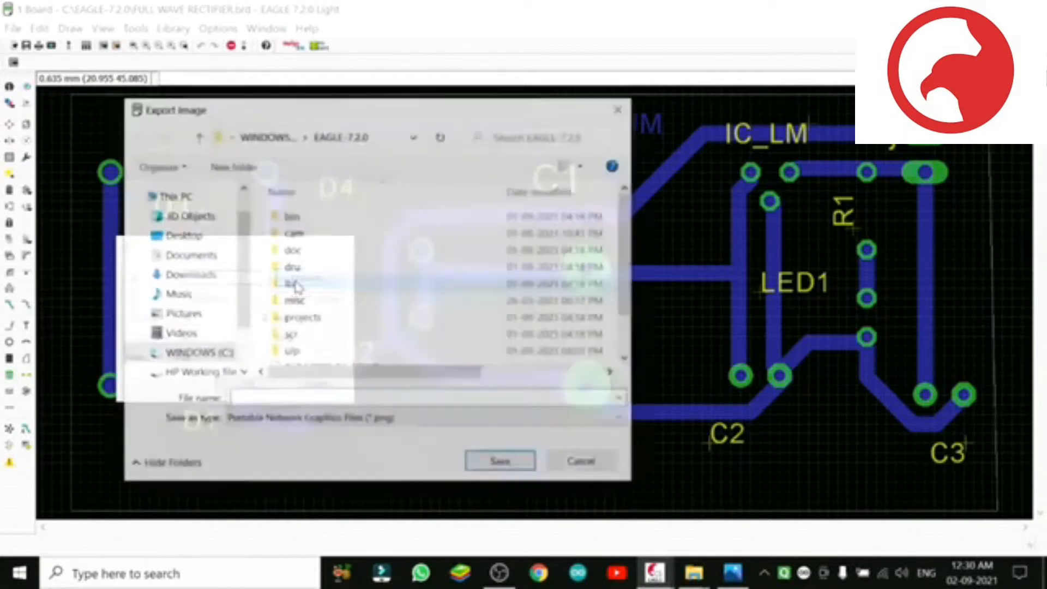
{"action": "left_click", "coordinate": [186, 235]}
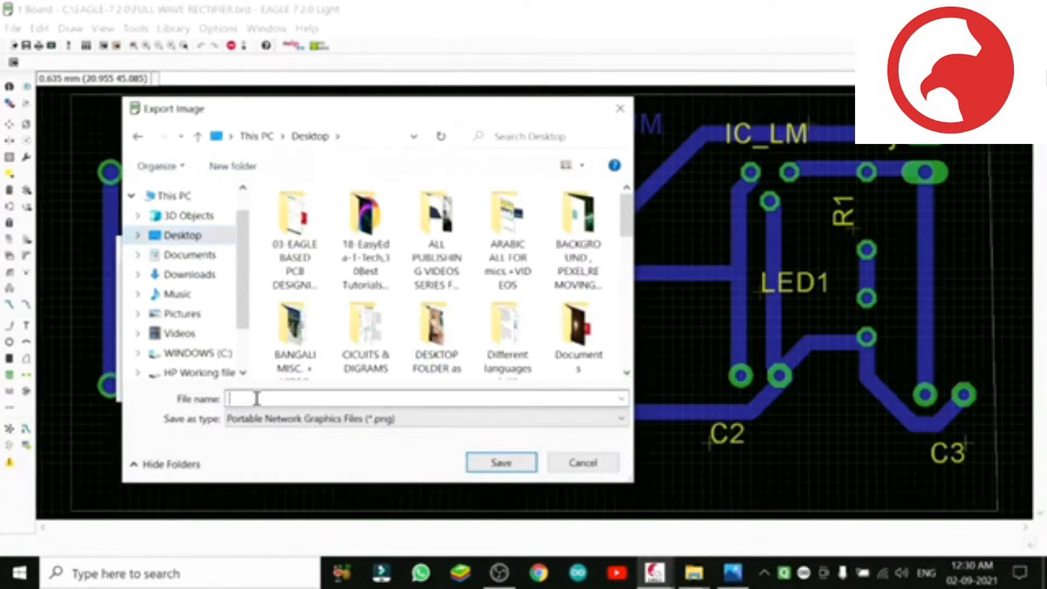
Step: Name the PNG image "exported board file to print" and export it in monochrome
{"action": "type", "text": "ex"}
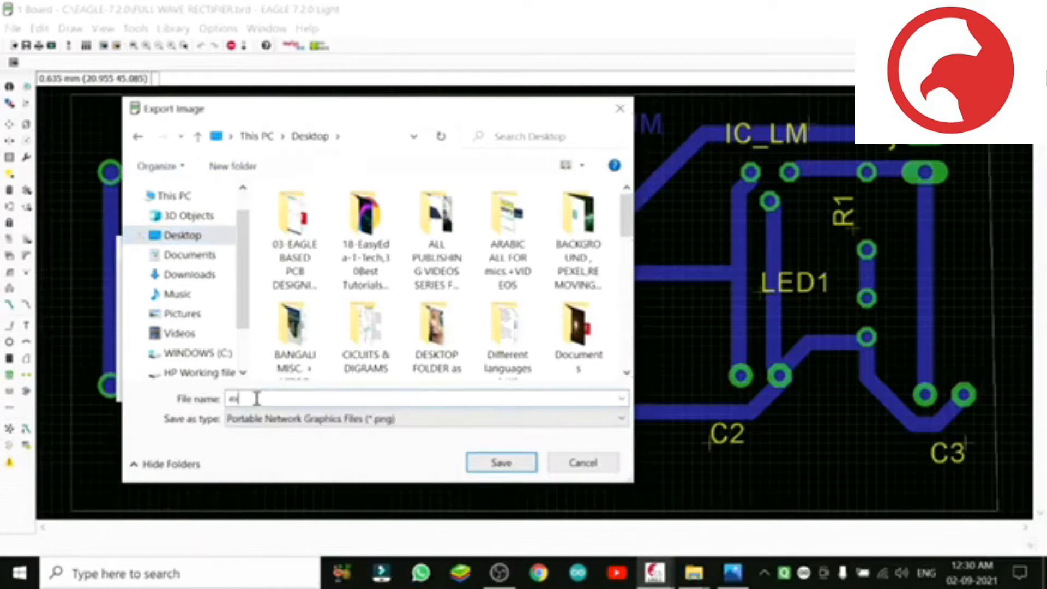
{"action": "type", "text": "ported board file"}
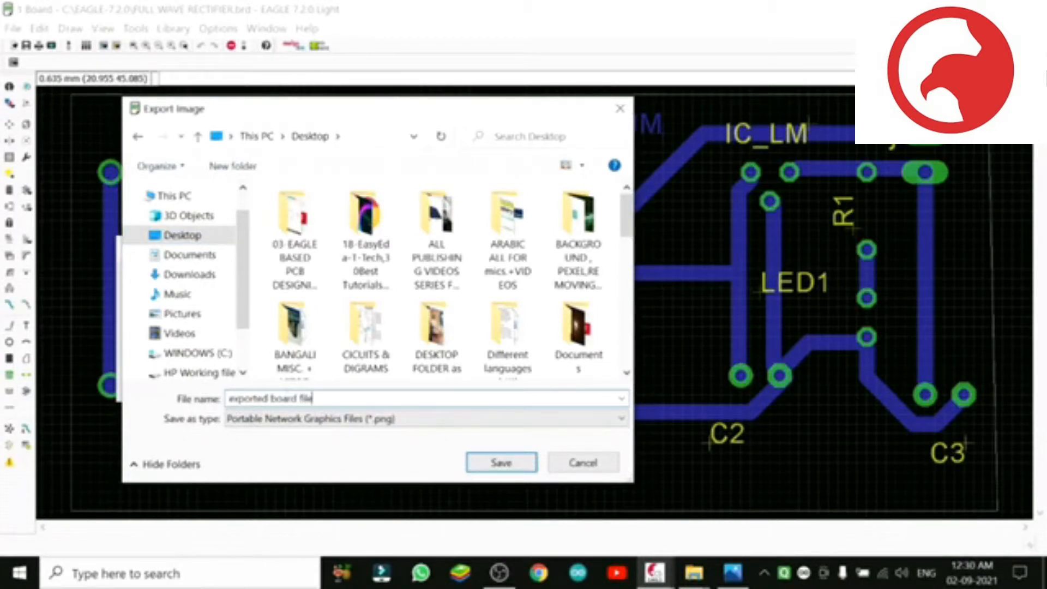
{"action": "type", "text": " to print after copy"}
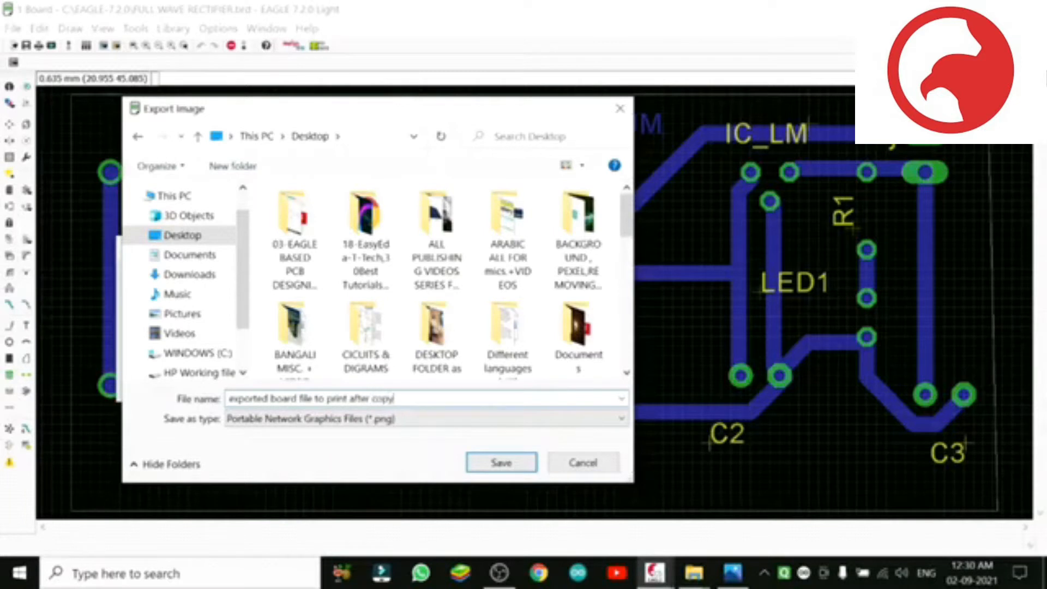
{"action": "key", "text": "BackSpace"}
{"action": "key", "text": "BackSpace"}
{"action": "key", "text": "BackSpace"}
{"action": "key", "text": "BackSpace"}
{"action": "key", "text": "BackSpace"}
{"action": "key", "text": "BackSpace"}
{"action": "key", "text": "BackSpace"}
{"action": "key", "text": "BackSpace"}
{"action": "key", "text": "BackSpace"}
{"action": "key", "text": "BackSpace"}
{"action": "key", "text": "BackSpace"}
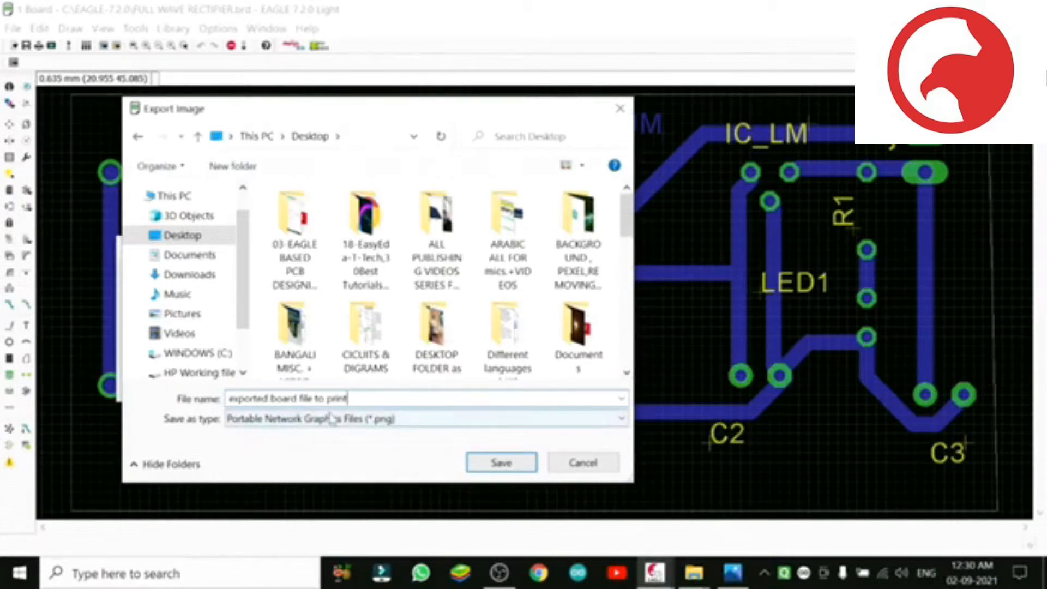
{"action": "left_click", "coordinate": [503, 463]}
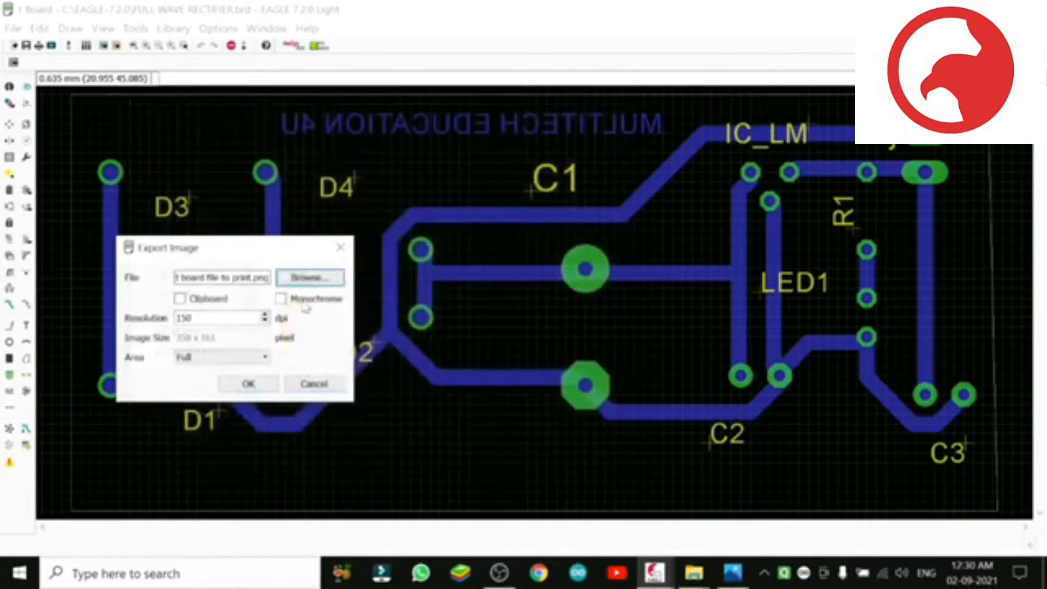
{"action": "left_click", "coordinate": [280, 299]}
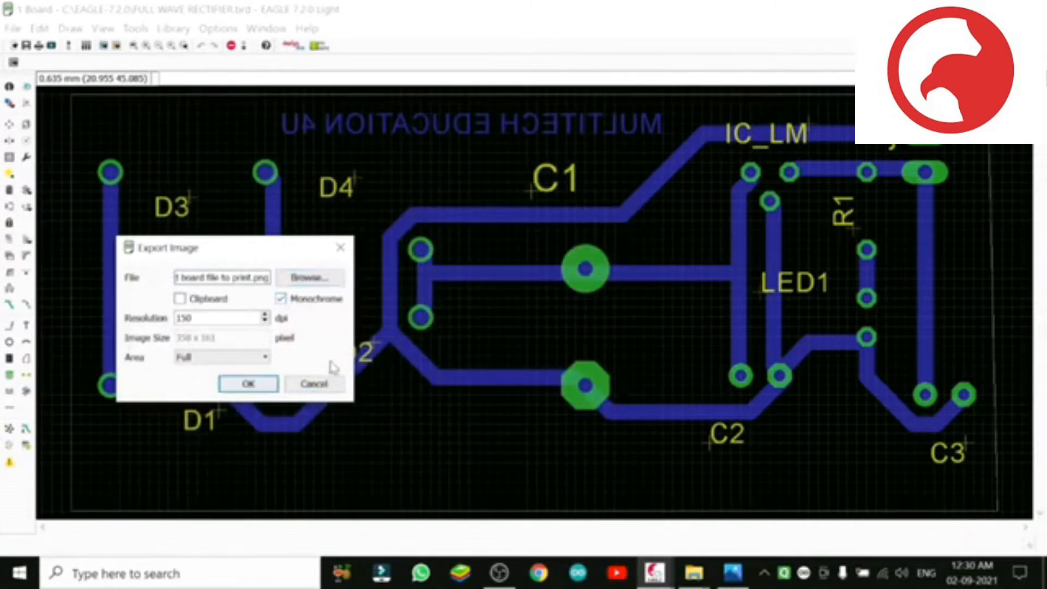
{"action": "left_click", "coordinate": [246, 384]}
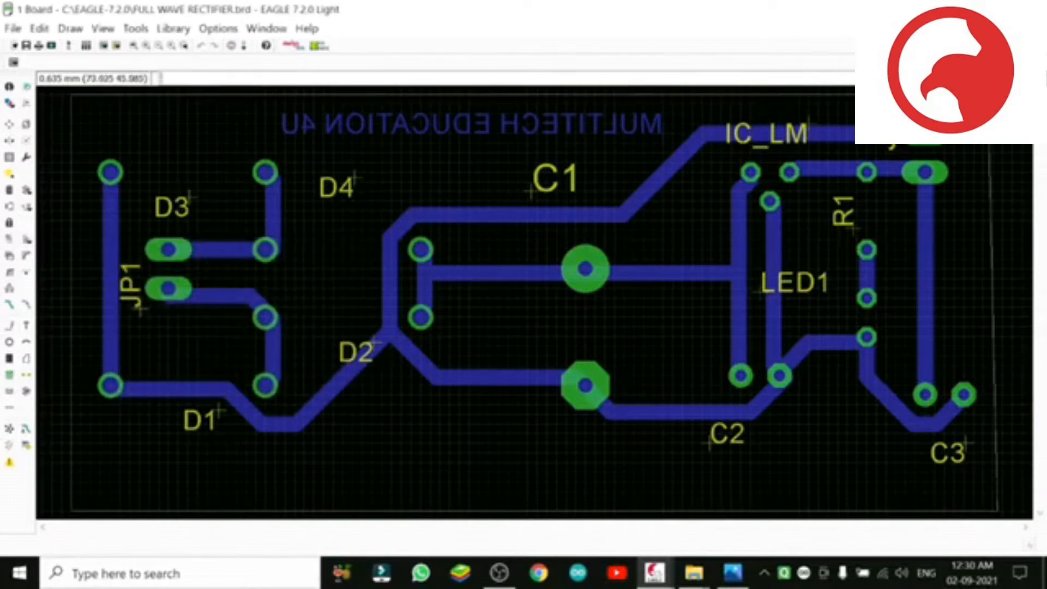
Step: Minimize the open windows, view the exported board image from the desktop and close it
{"action": "left_click", "coordinate": [953, 9]}
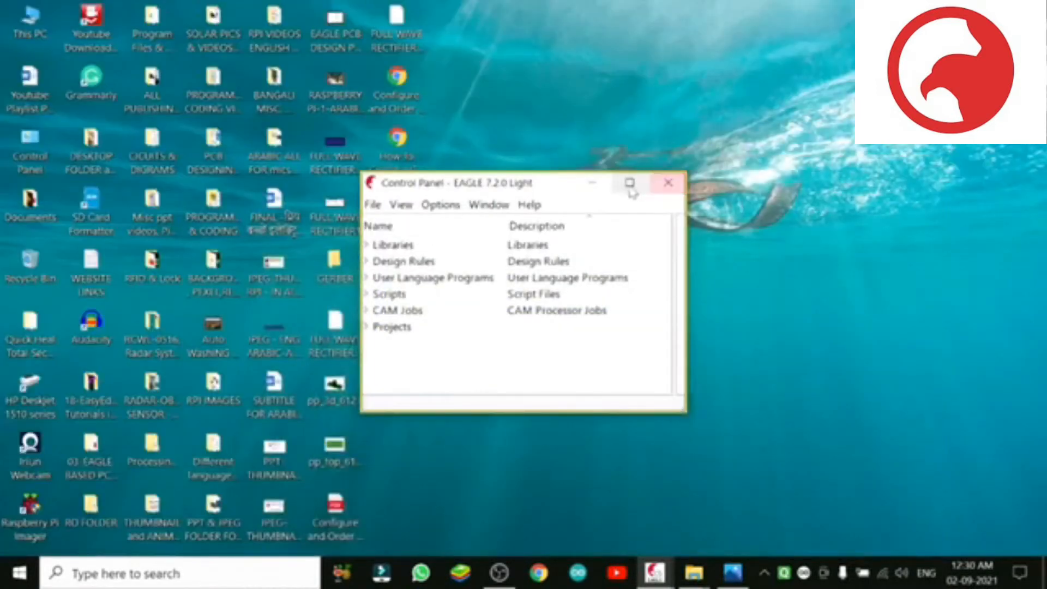
{"action": "left_click", "coordinate": [593, 182]}
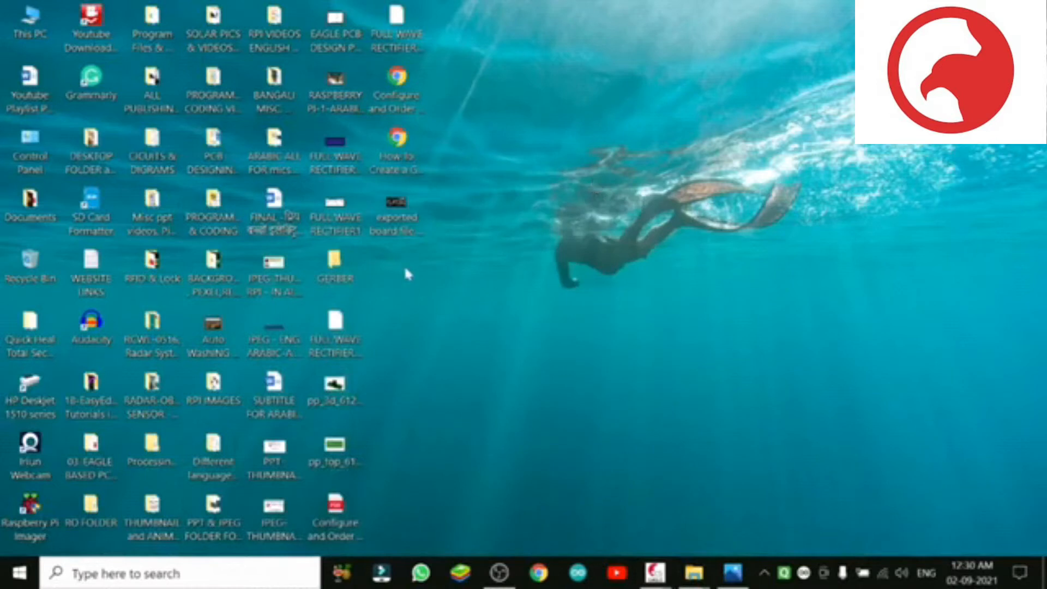
{"action": "double_click", "coordinate": [396, 213]}
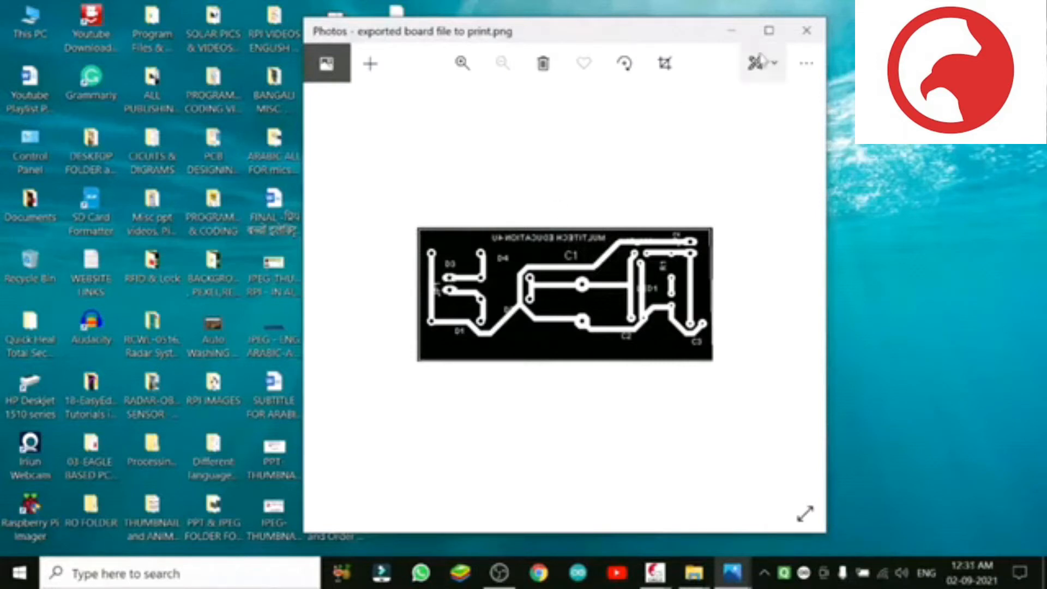
{"action": "left_click", "coordinate": [805, 34]}
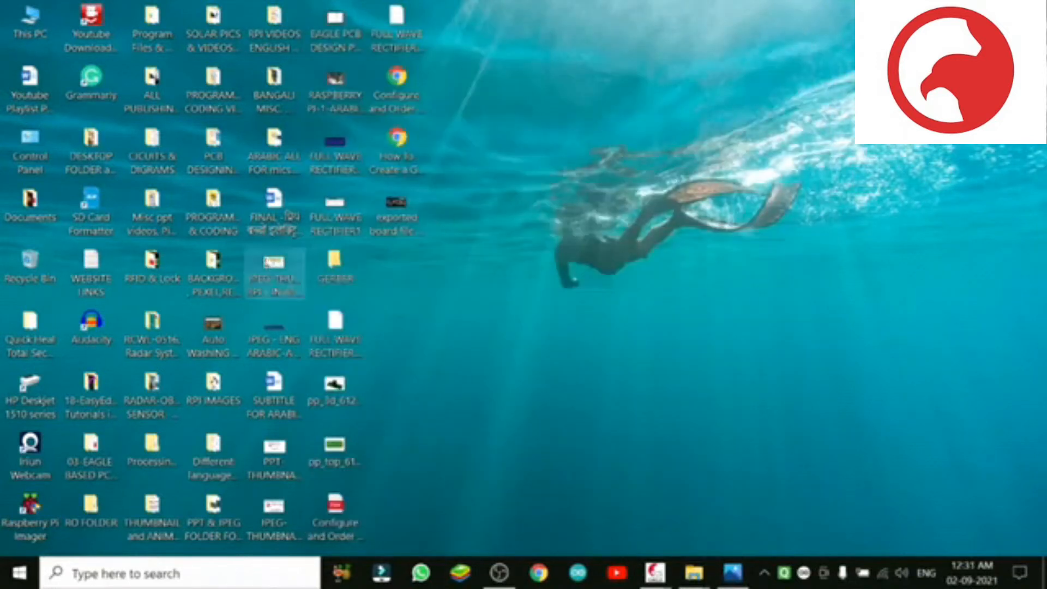
Step: Switch to Microsoft Word by launching it for the board printout
{"action": "left_click", "coordinate": [12, 579]}
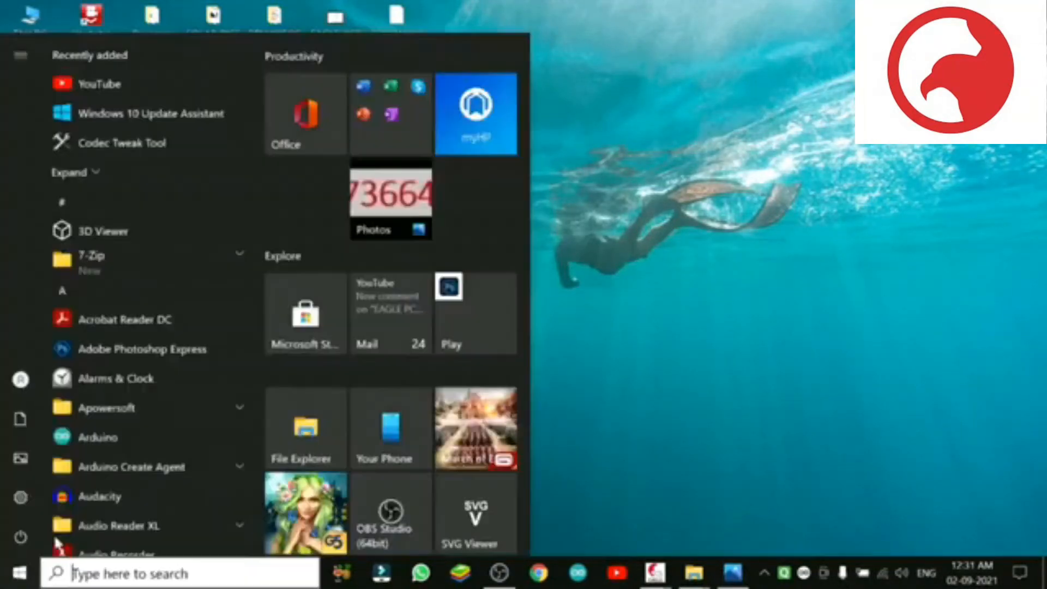
{"action": "left_click", "coordinate": [378, 134]}
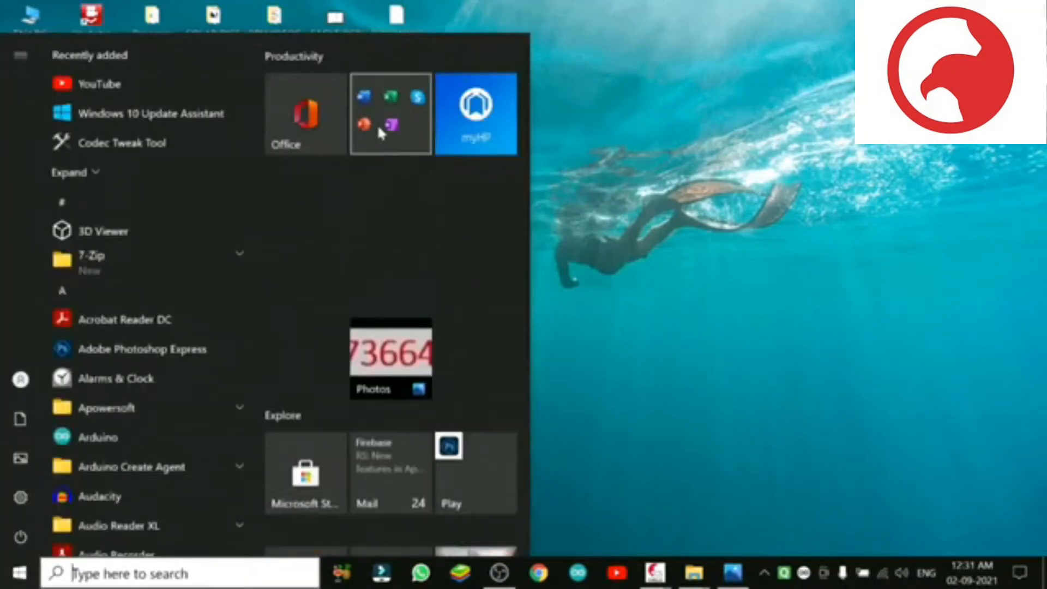
{"action": "left_click", "coordinate": [389, 229]}
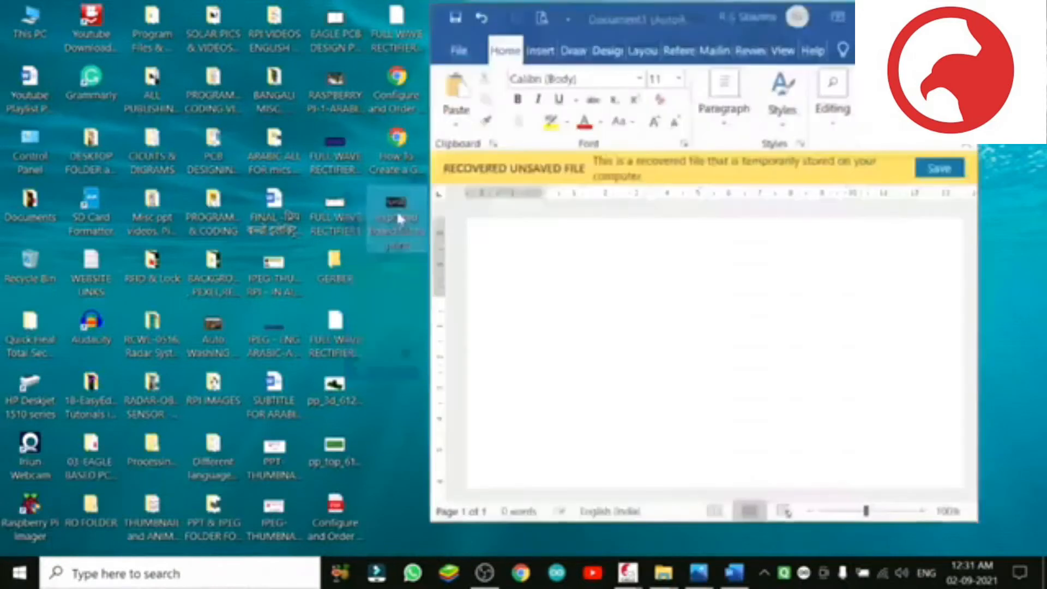
Step: Copy the exported board image from the desktop and paste it twice side by side into the Word document
{"action": "right_click", "coordinate": [397, 211]}
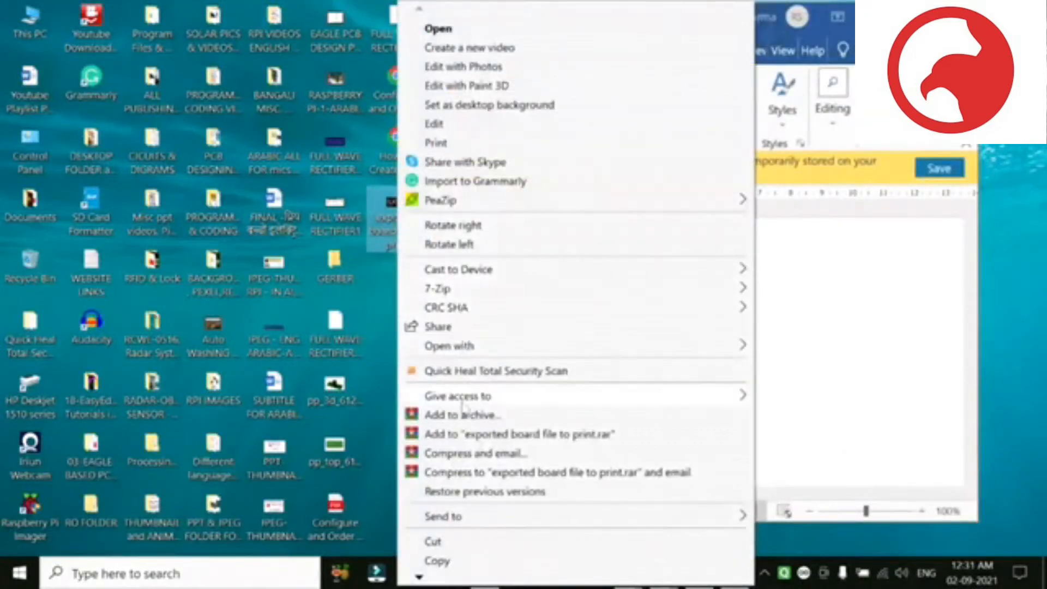
{"action": "left_click", "coordinate": [442, 561]}
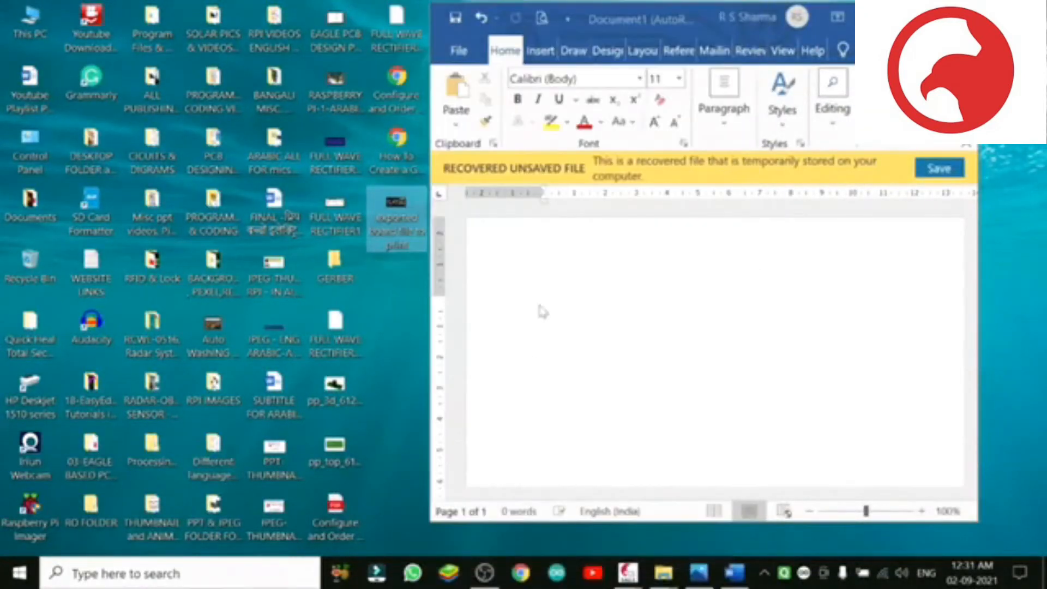
{"action": "left_click", "coordinate": [551, 267]}
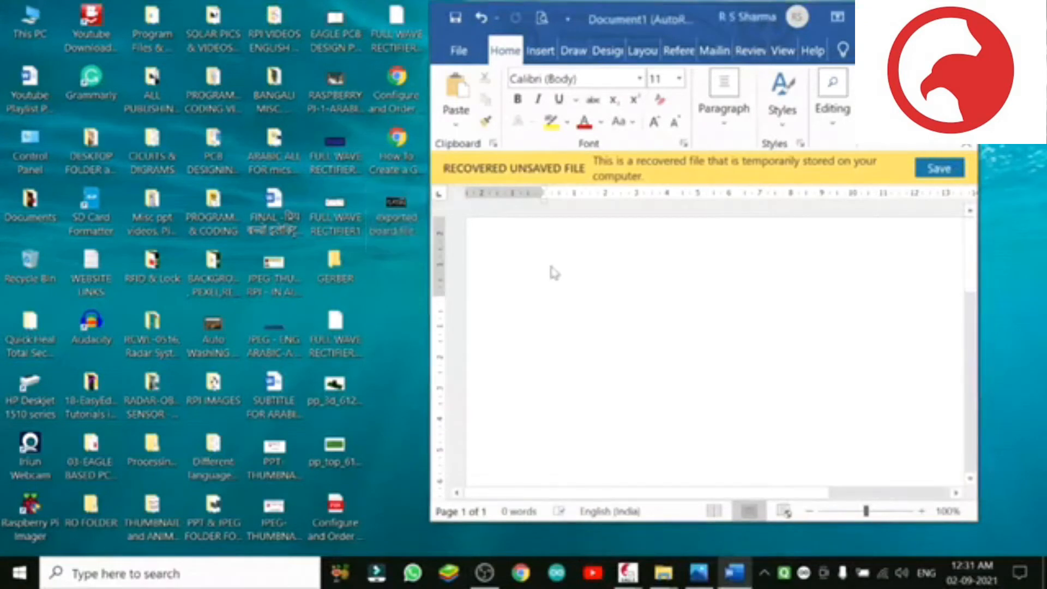
{"action": "right_click", "coordinate": [542, 304]}
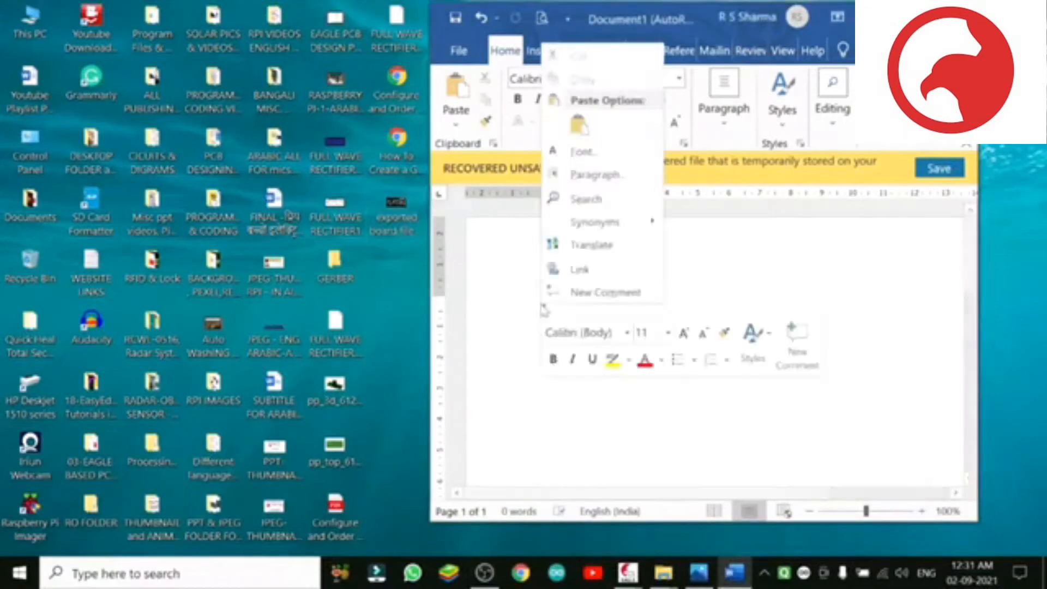
{"action": "left_click", "coordinate": [580, 129]}
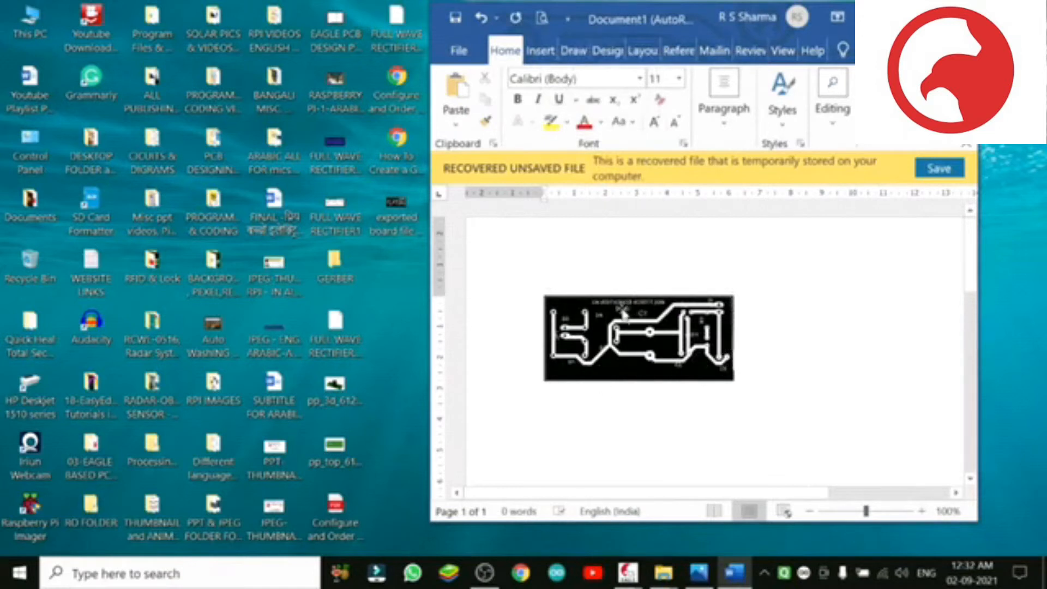
{"action": "right_click", "coordinate": [787, 356]}
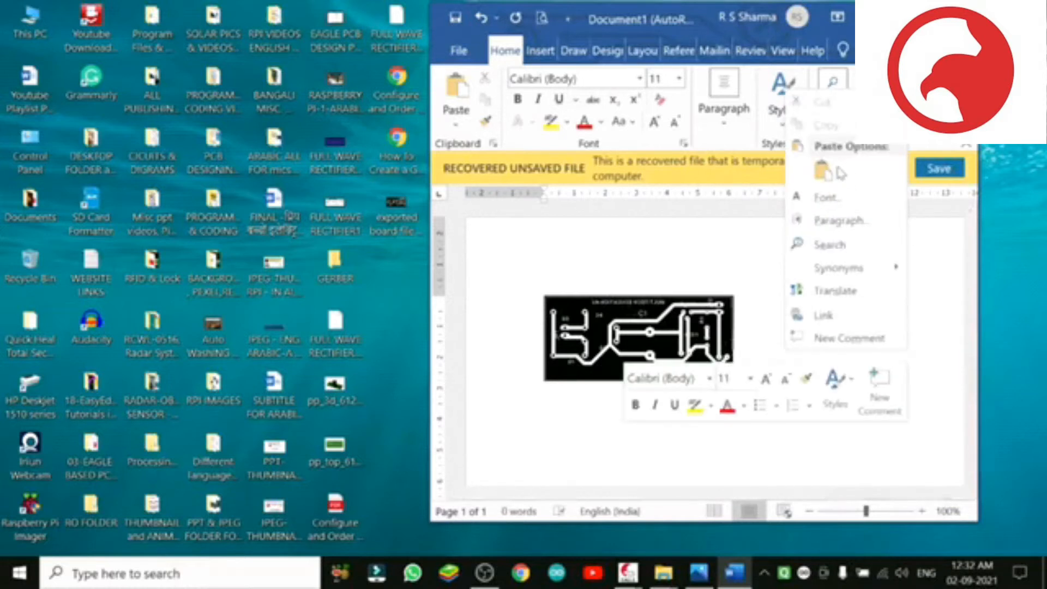
{"action": "left_click", "coordinate": [824, 171]}
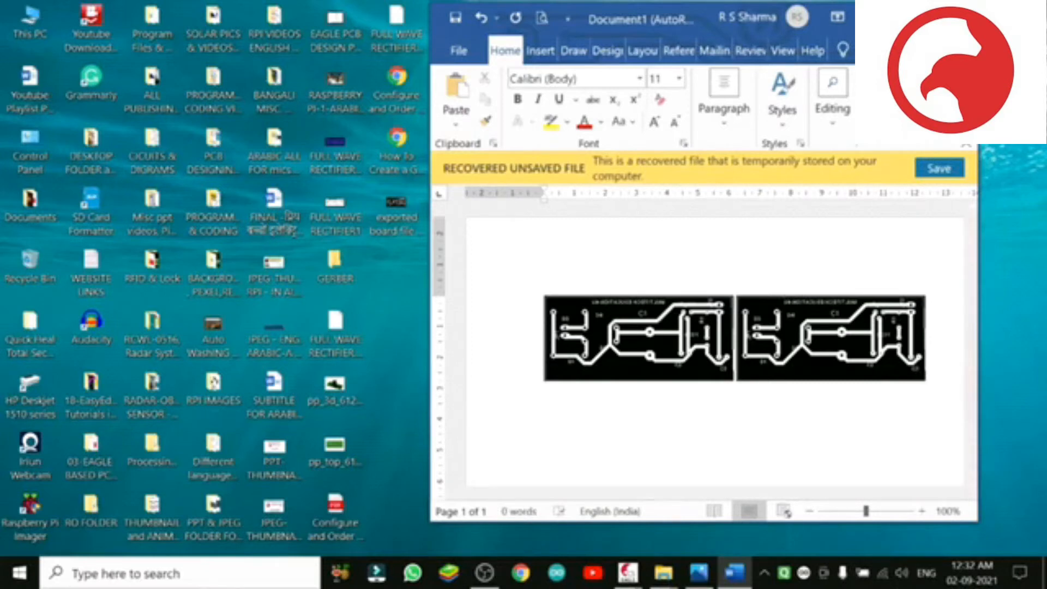
Step: Close the Word document and switch back to the FULL WAVE RECTIFIER board in EAGLE
{"action": "left_click", "coordinate": [962, 18]}
{"action": "left_click", "coordinate": [704, 376]}
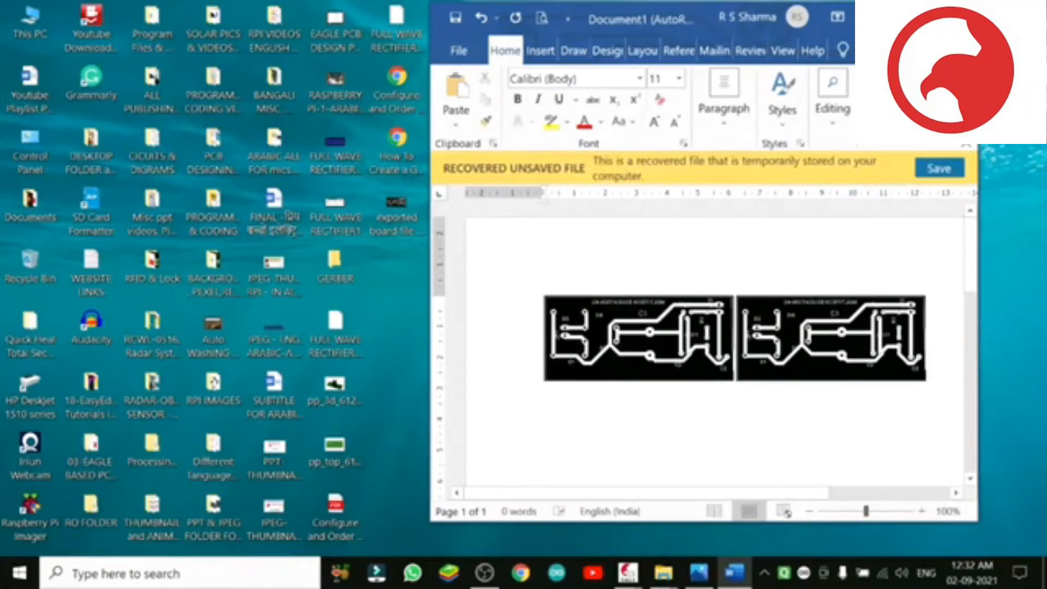
{"action": "left_click", "coordinate": [933, 169]}
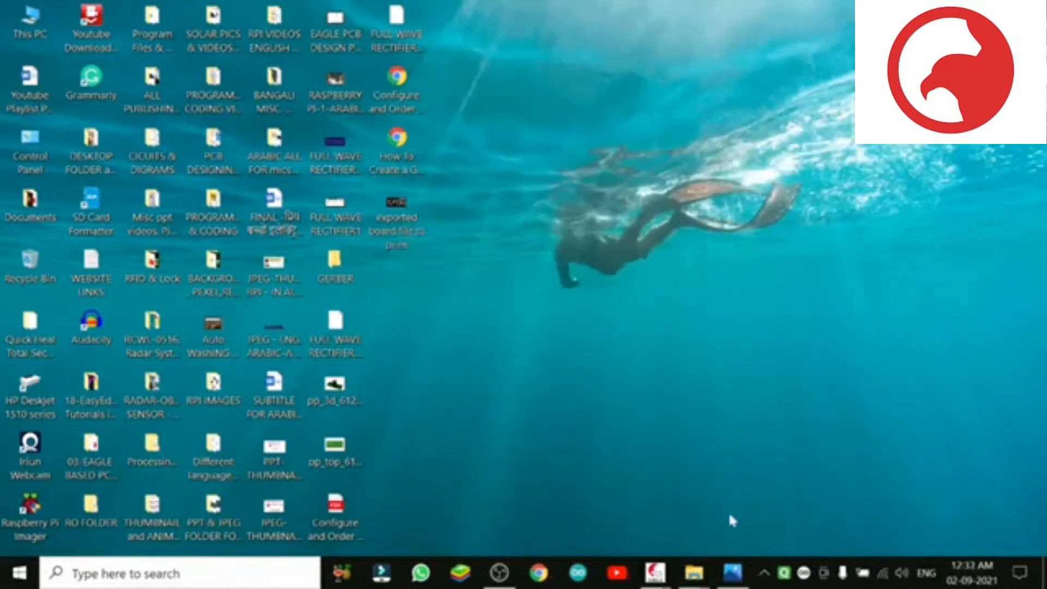
{"action": "mouse_move", "coordinate": [655, 575]}
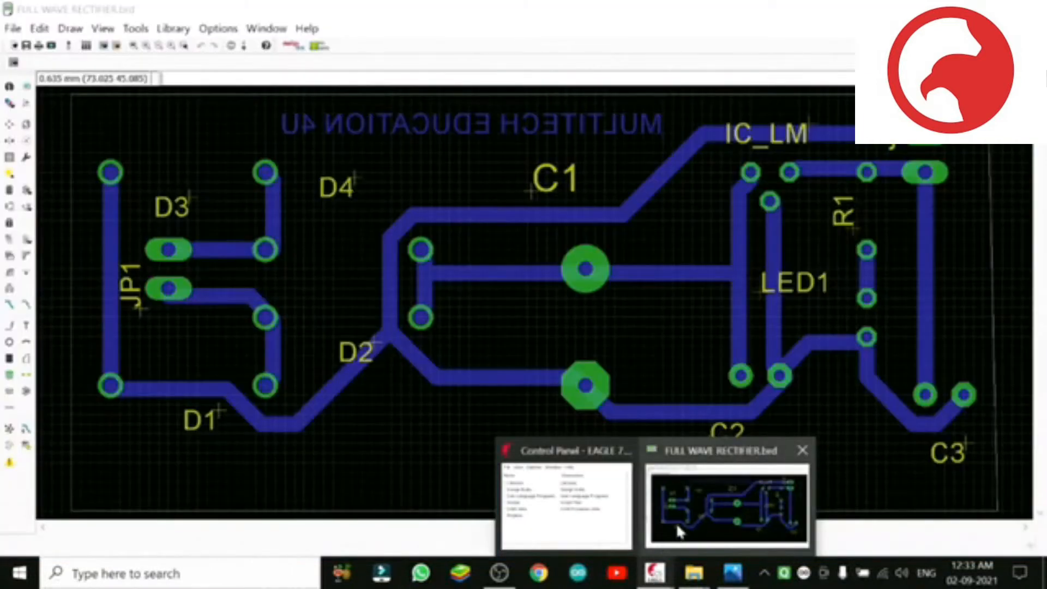
{"action": "left_click", "coordinate": [676, 523]}
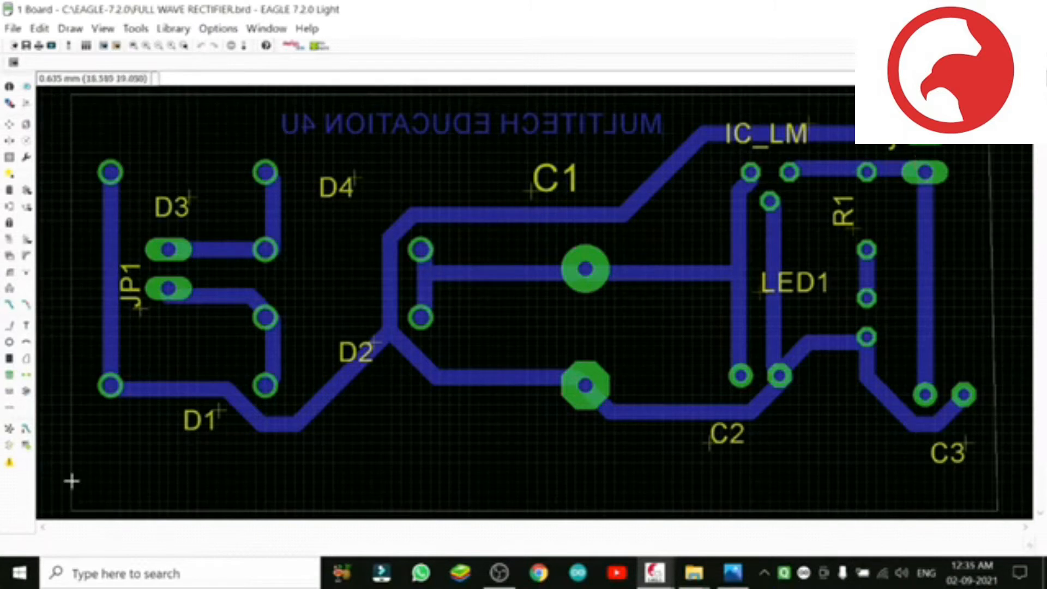
Step: Draw a closed polygon on the 16 Bottom layer along the board outline and fill it with Ratsnest
{"action": "left_click", "coordinate": [26, 361]}
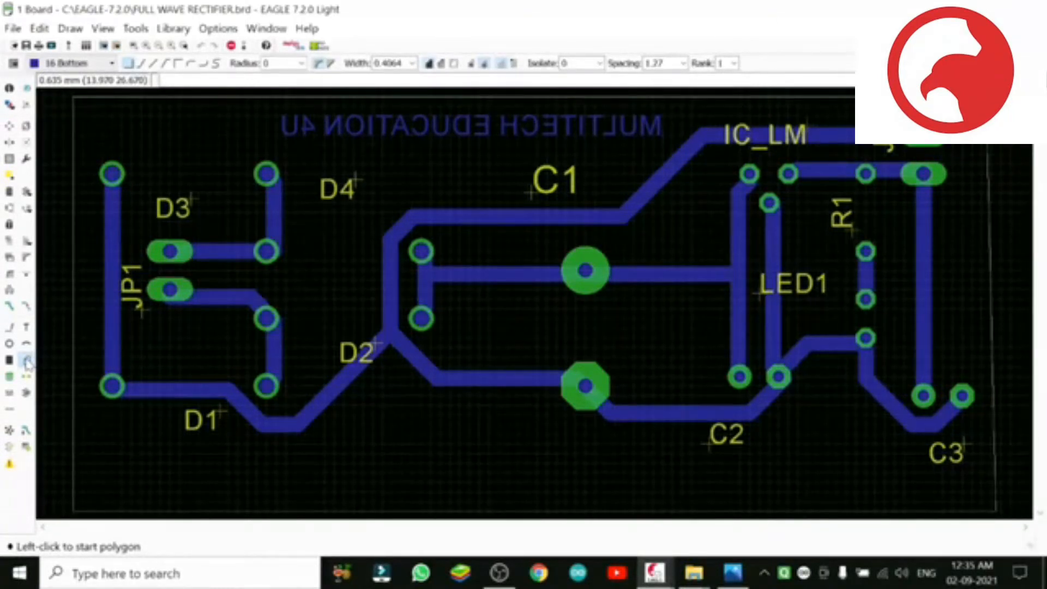
{"action": "left_click", "coordinate": [74, 97]}
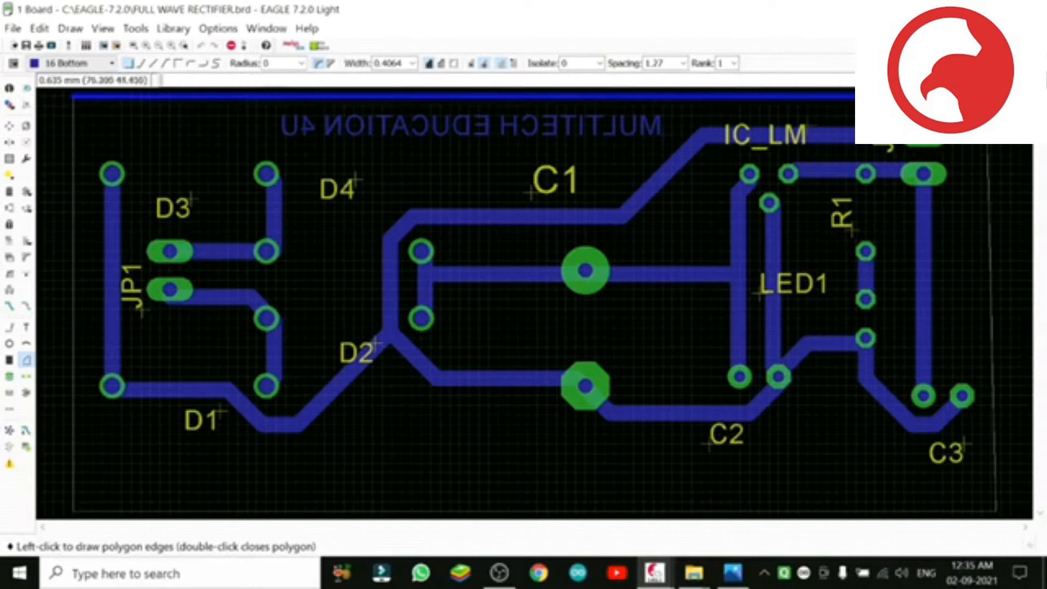
{"action": "left_click", "coordinate": [990, 95]}
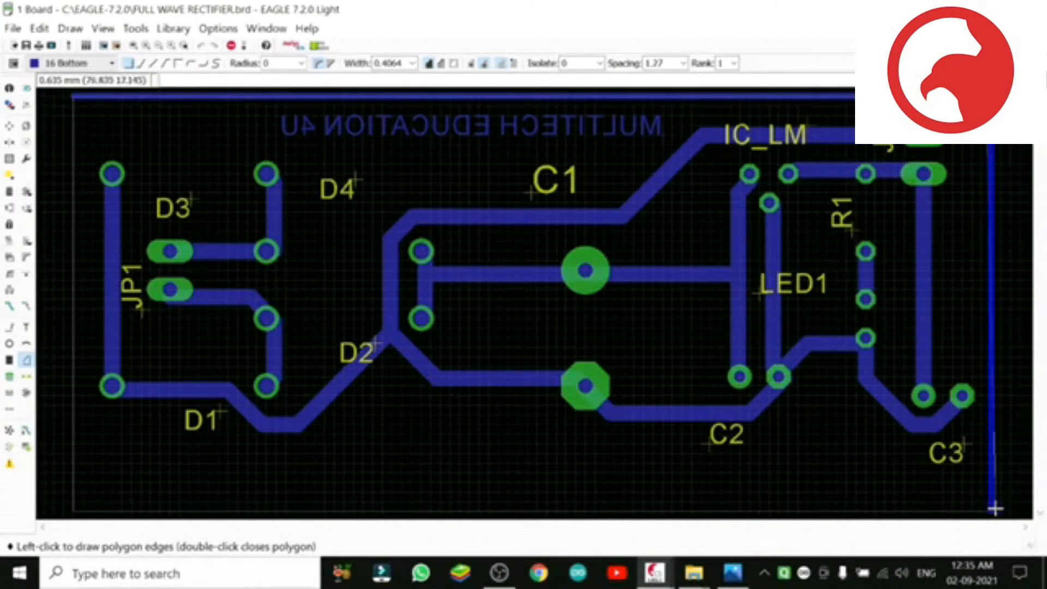
{"action": "left_click", "coordinate": [994, 508]}
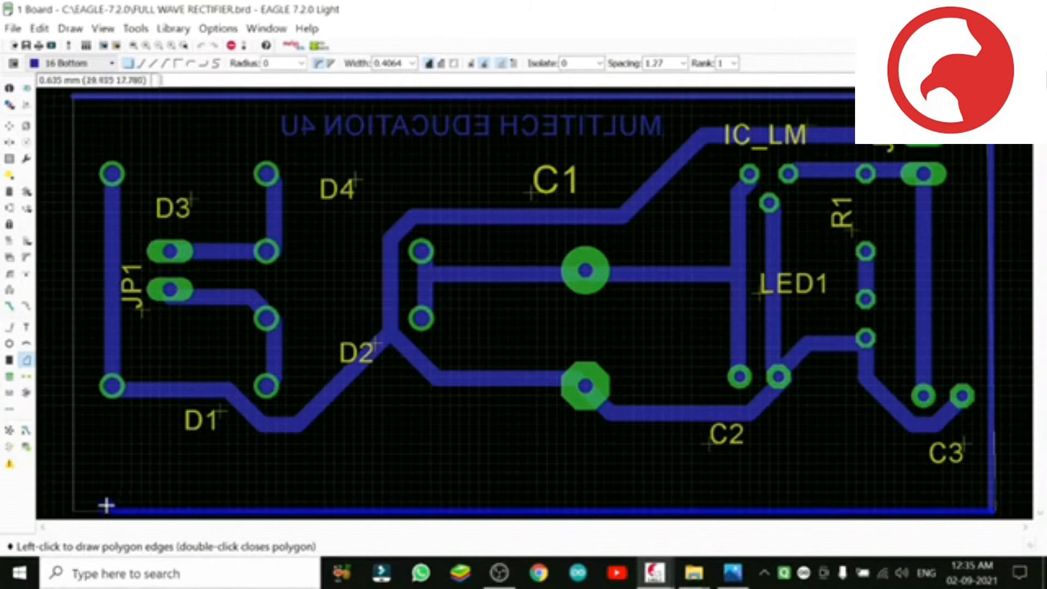
{"action": "left_click", "coordinate": [73, 510]}
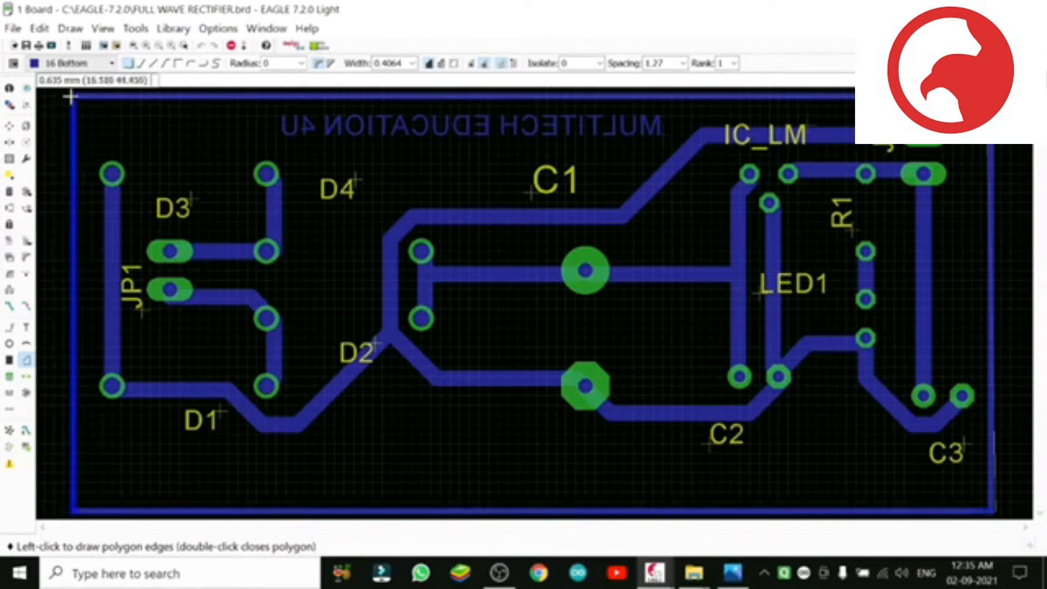
{"action": "double_click", "coordinate": [71, 97]}
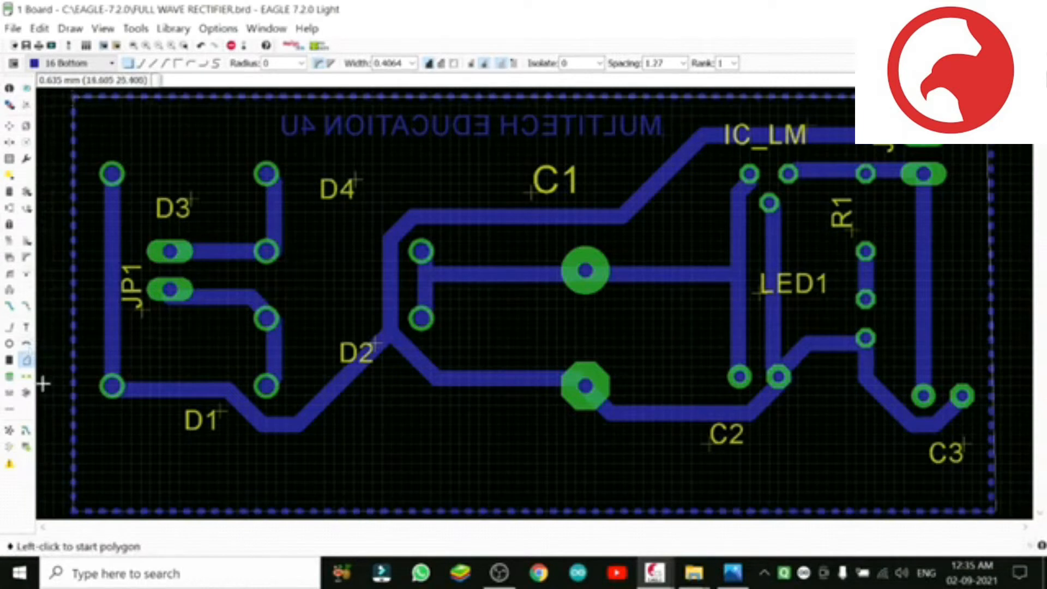
{"action": "left_click", "coordinate": [10, 431]}
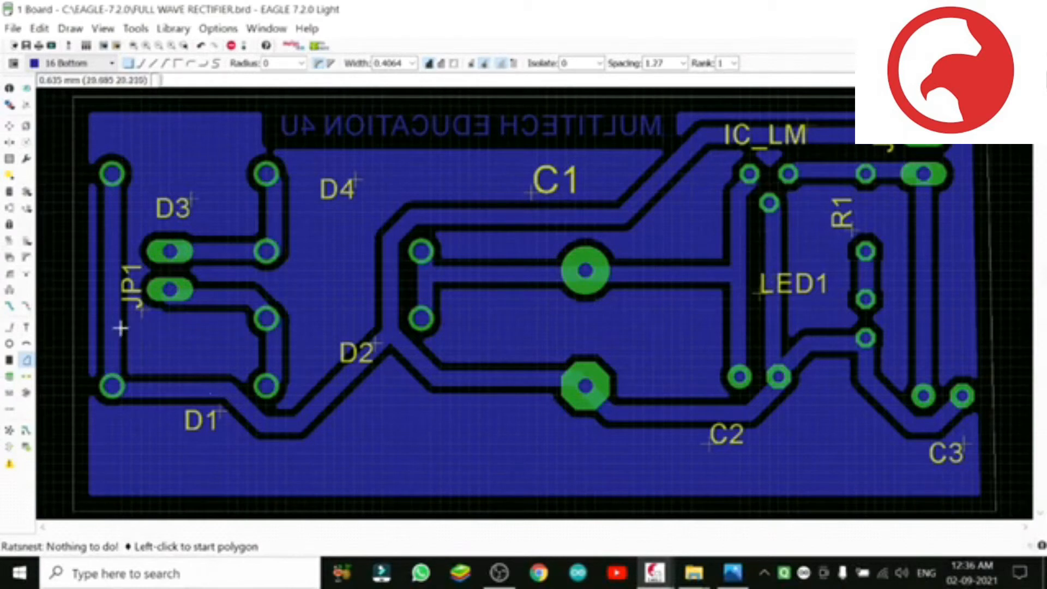
Step: Rename the bottom copper polygon to GND, applying the name to this polygon only
{"action": "right_click", "coordinate": [73, 378]}
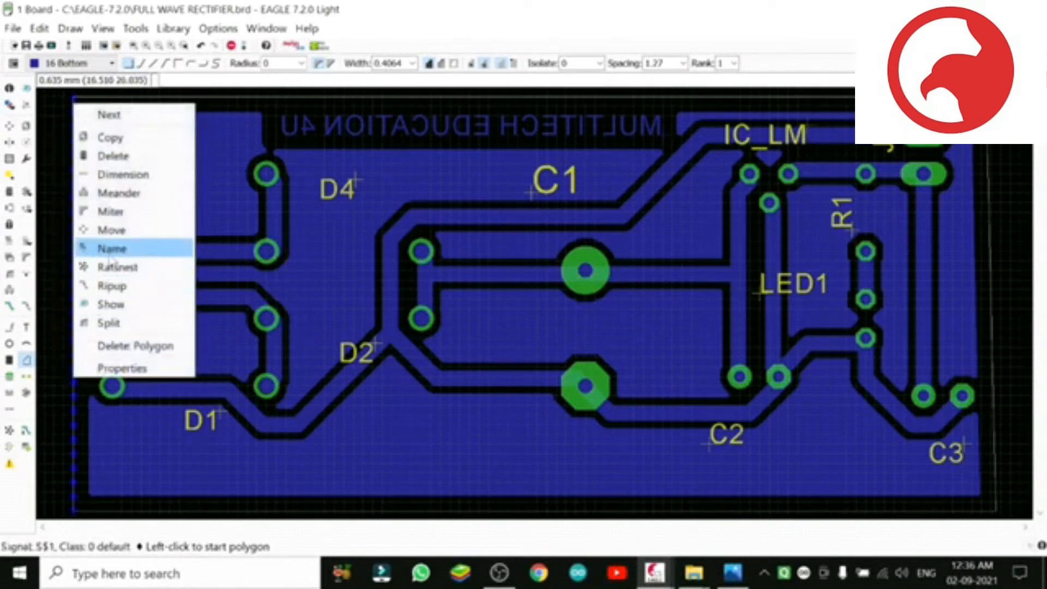
{"action": "left_click", "coordinate": [112, 250]}
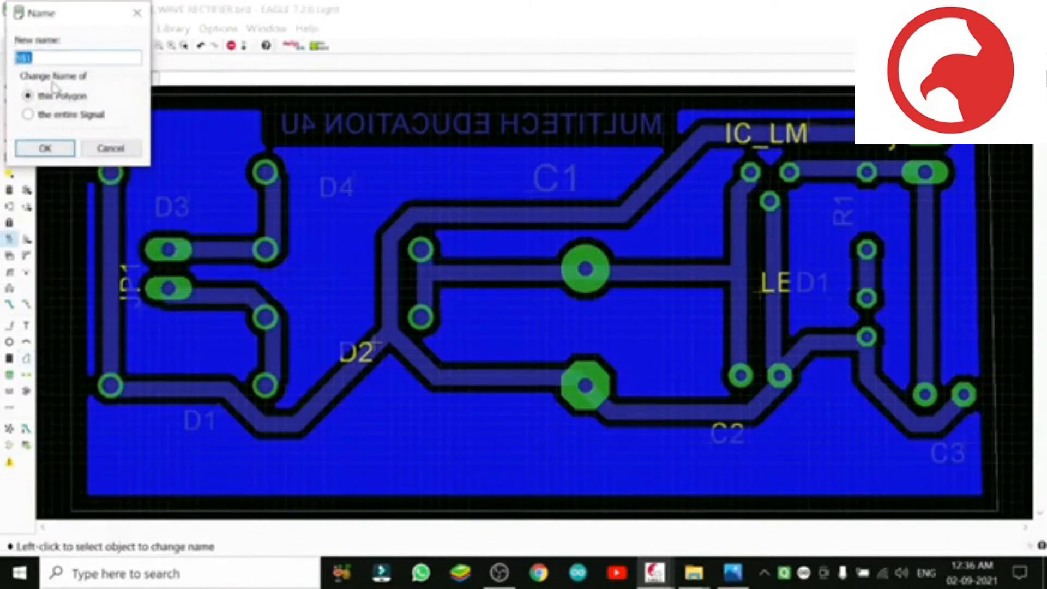
{"action": "left_click", "coordinate": [42, 58]}
{"action": "key", "text": "BackSpace"}
{"action": "key", "text": "BackSpace"}
{"action": "key", "text": "BackSpace"}
{"action": "type", "text": "GND"}
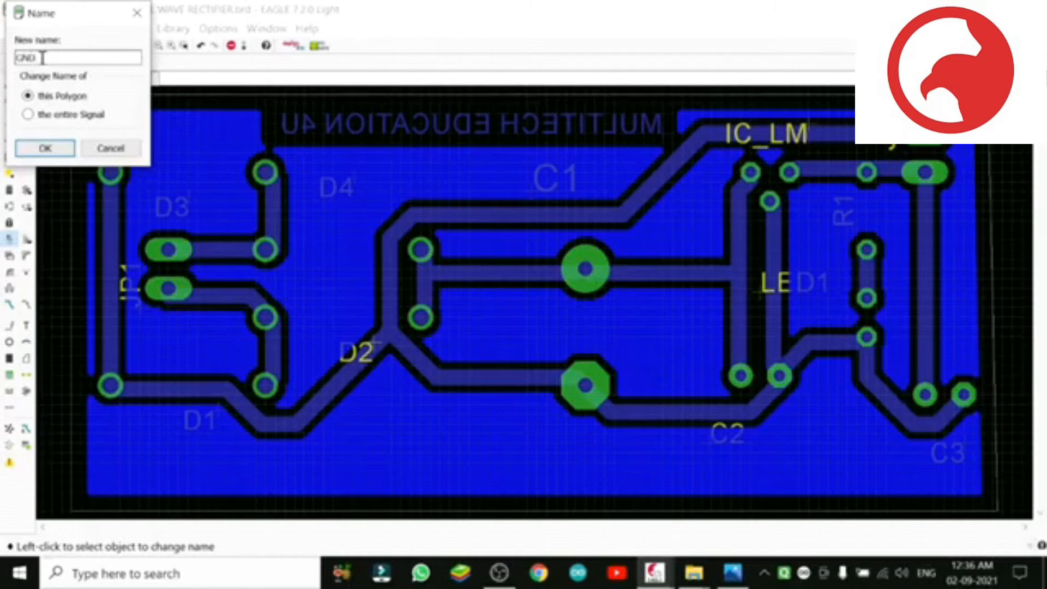
{"action": "left_click", "coordinate": [55, 150]}
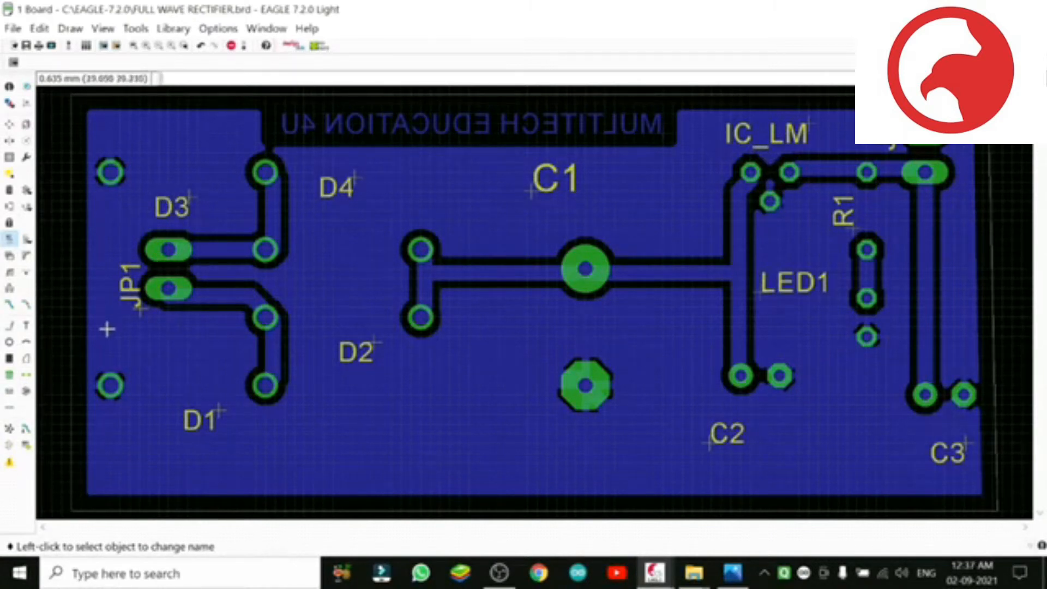
{"action": "right_click", "coordinate": [72, 341]}
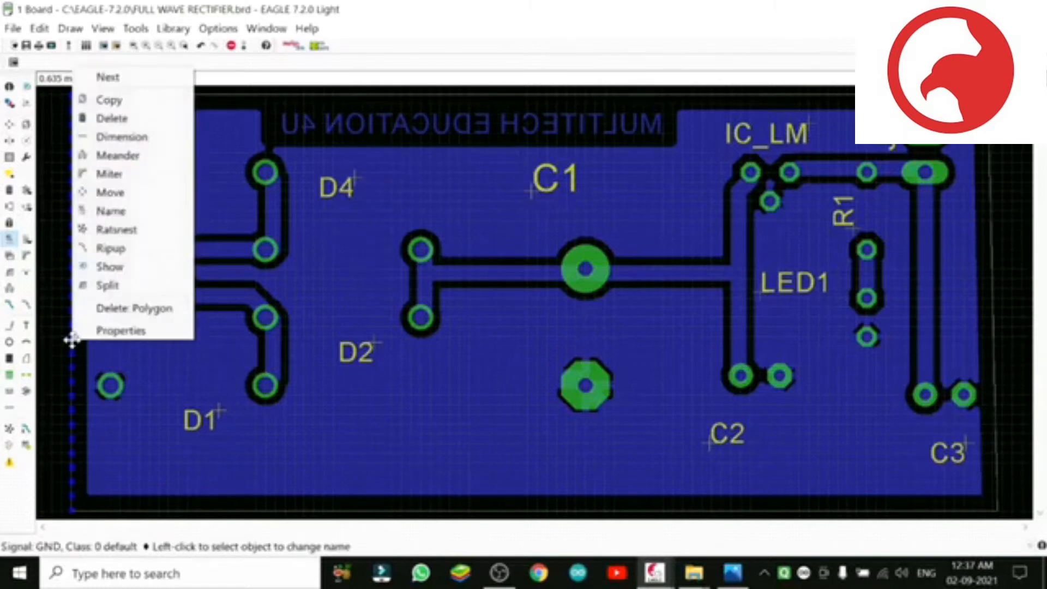
{"action": "left_click", "coordinate": [71, 341]}
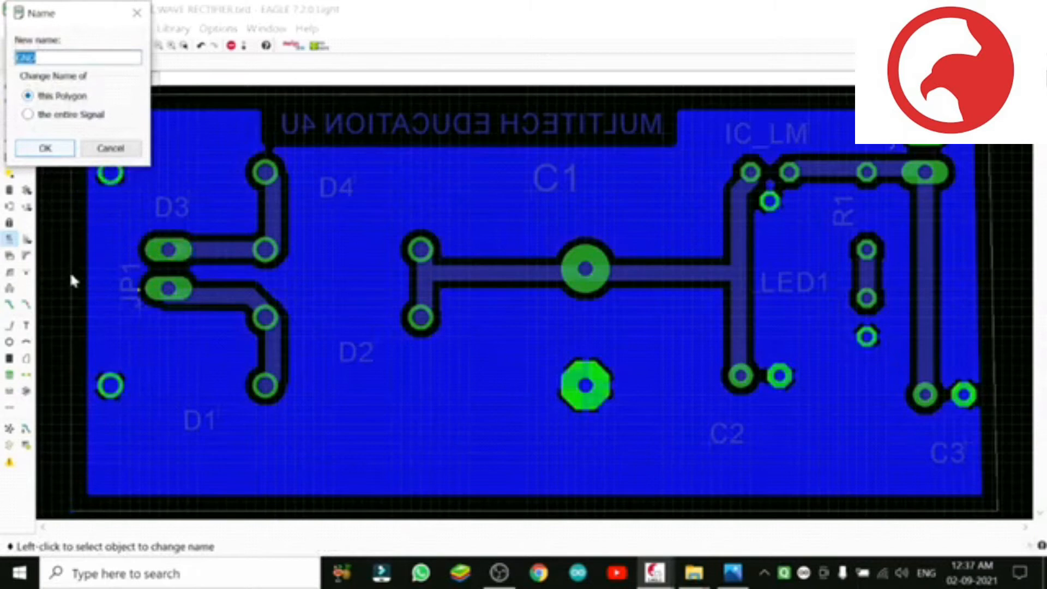
{"action": "left_click", "coordinate": [108, 149]}
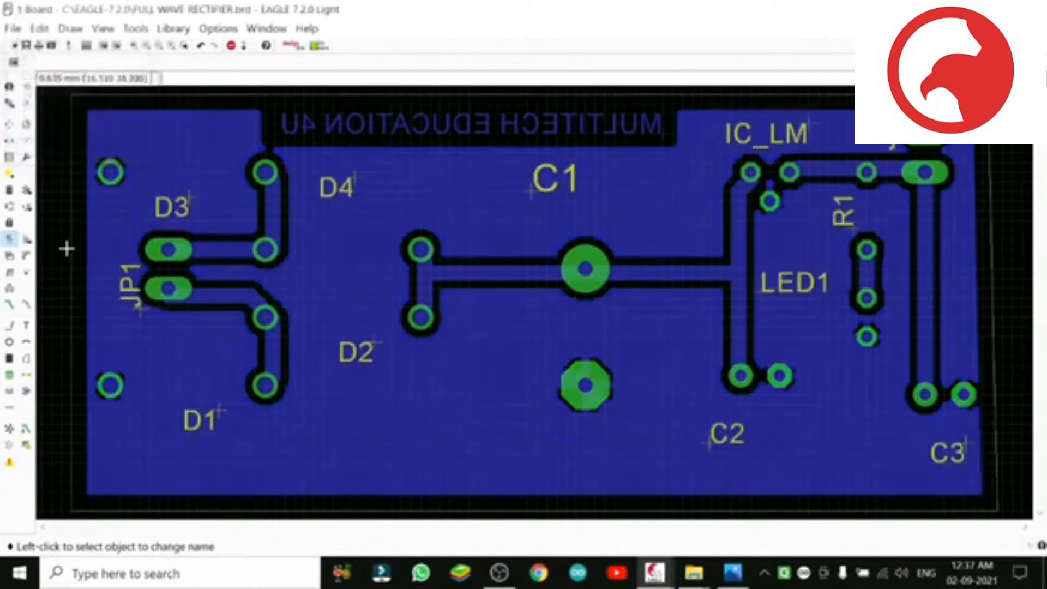
Step: Enable Orphans in the GND polygon's properties, apply the change and save the board
{"action": "right_click", "coordinate": [72, 282]}
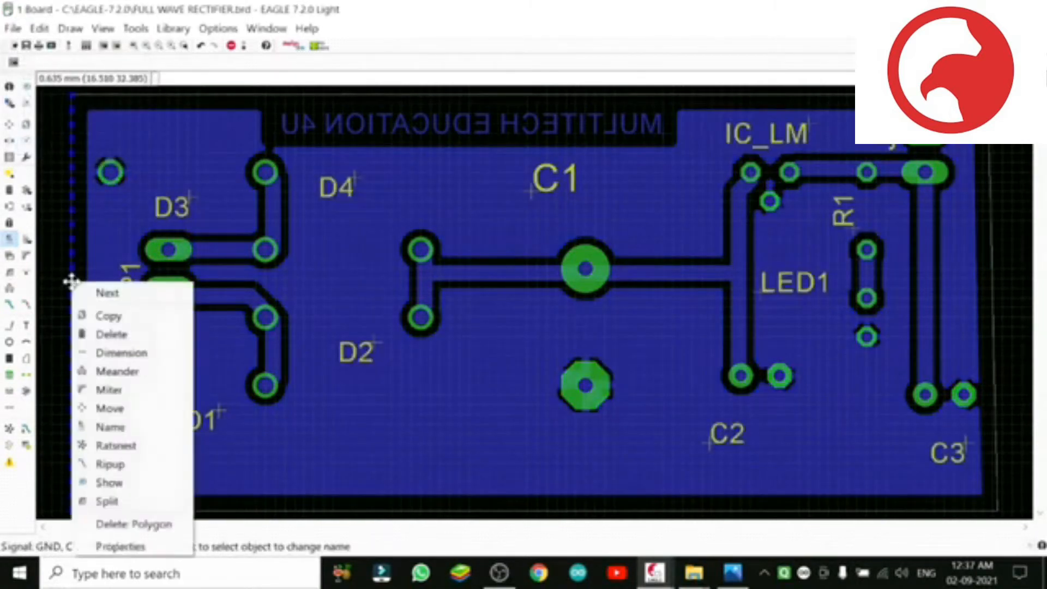
{"action": "left_click", "coordinate": [147, 546]}
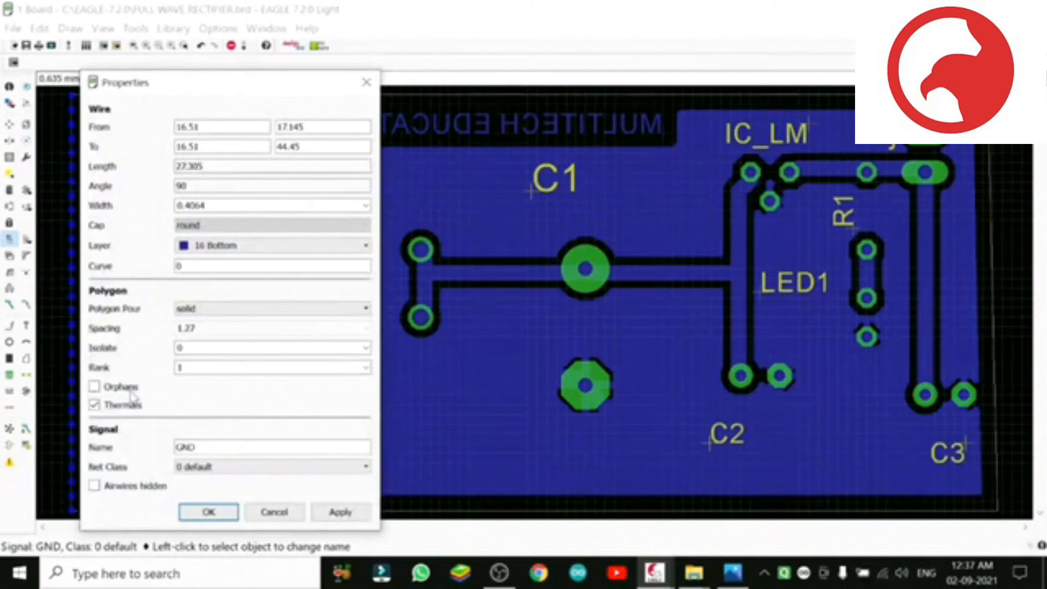
{"action": "left_click", "coordinate": [96, 387]}
{"action": "left_click", "coordinate": [344, 513]}
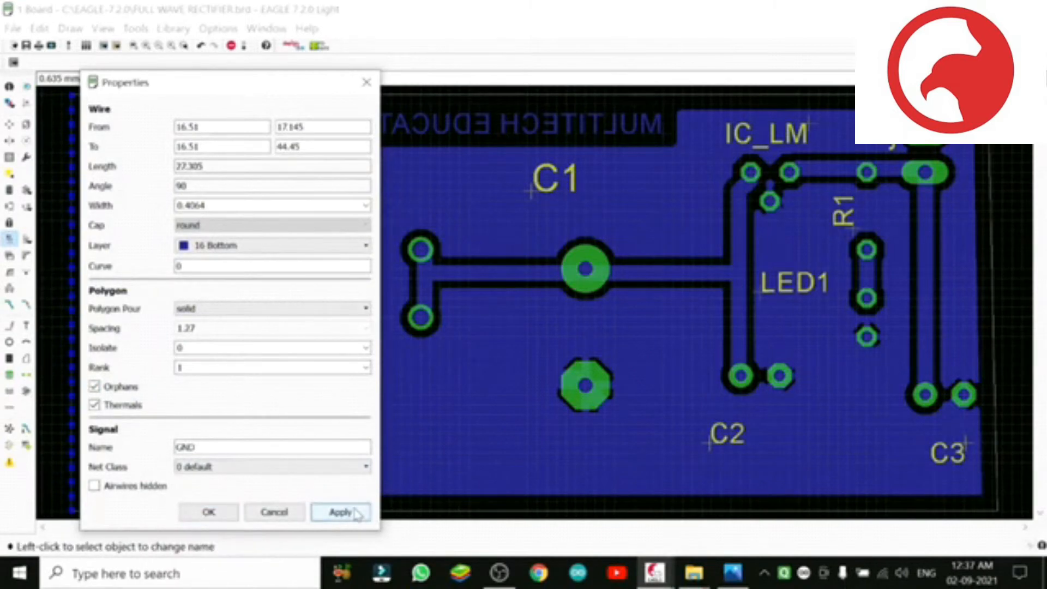
{"action": "left_click", "coordinate": [224, 512]}
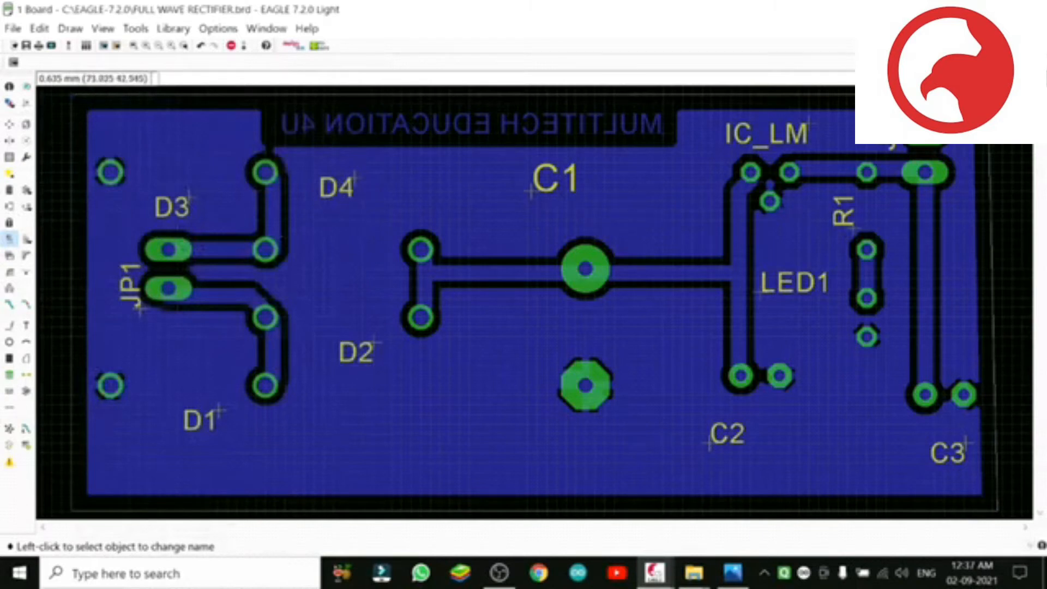
{"action": "left_click", "coordinate": [26, 47]}
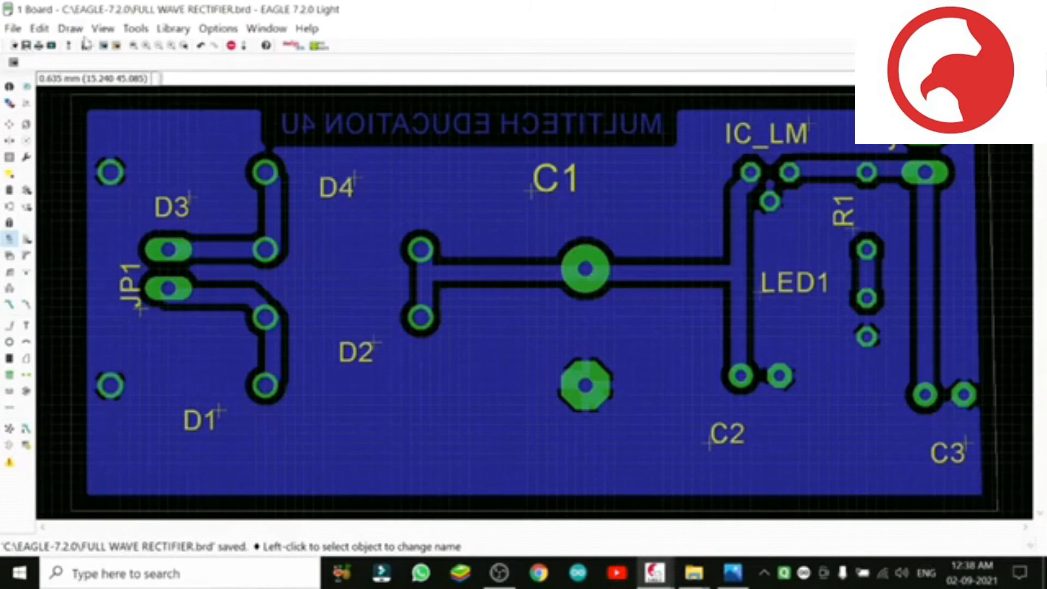
Step: Run Panelize on the board and execute the generated script that writes the part names on layer 125 _tNames
{"action": "left_click", "coordinate": [143, 33]}
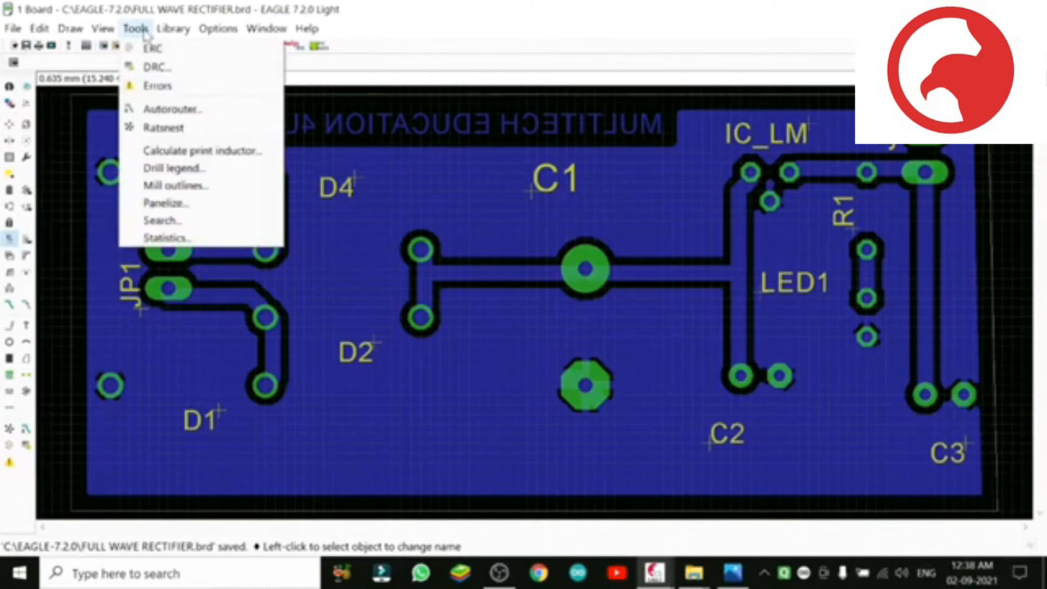
{"action": "left_click", "coordinate": [185, 206]}
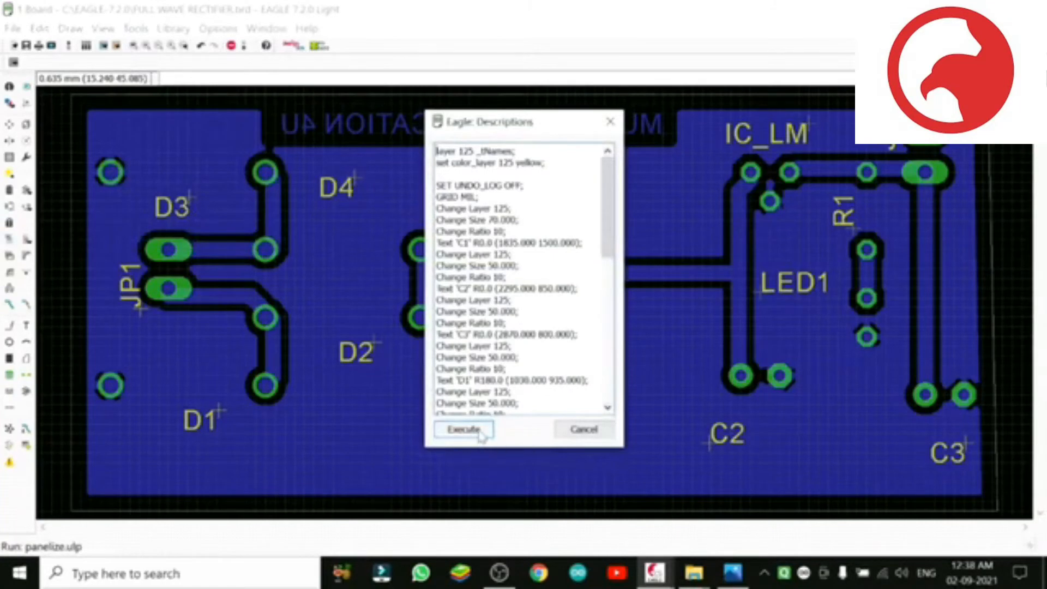
{"action": "left_click", "coordinate": [479, 431]}
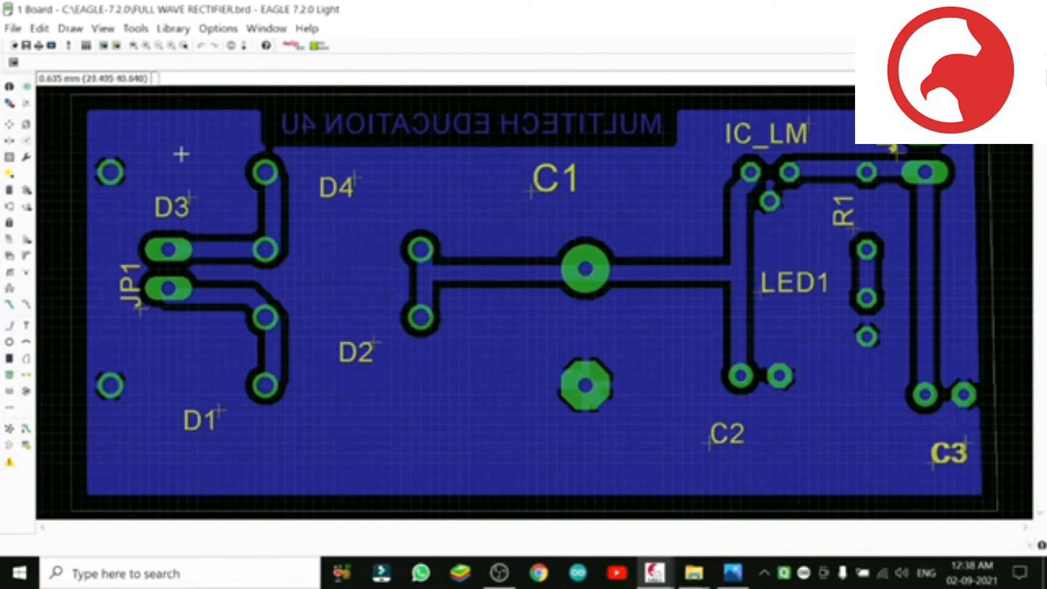
{"action": "left_click", "coordinate": [12, 30]}
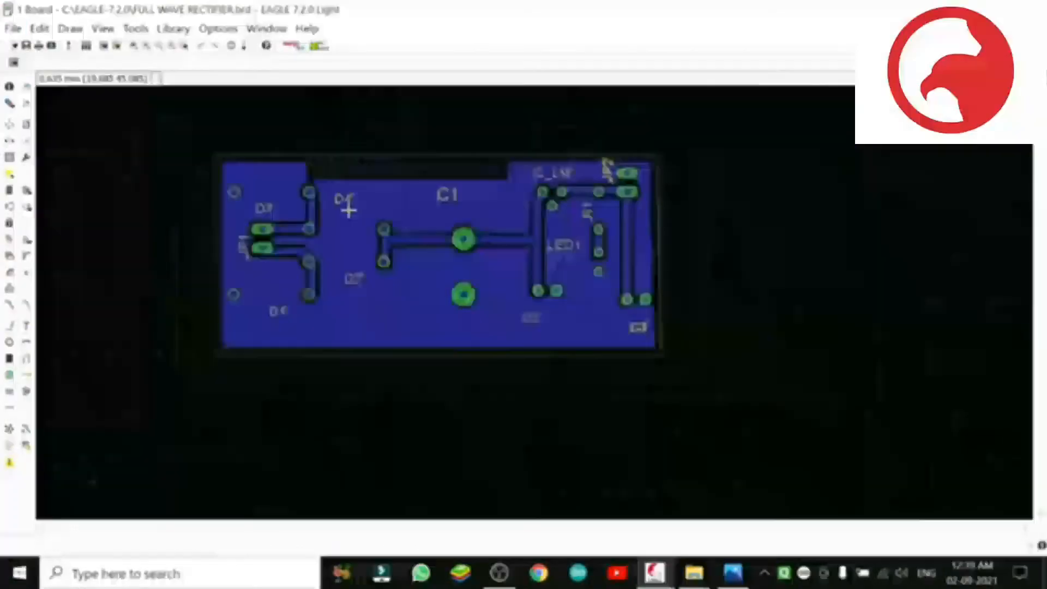
{"action": "scroll", "coordinate": [351, 207], "scroll_direction": "up", "scroll_amount": 5}
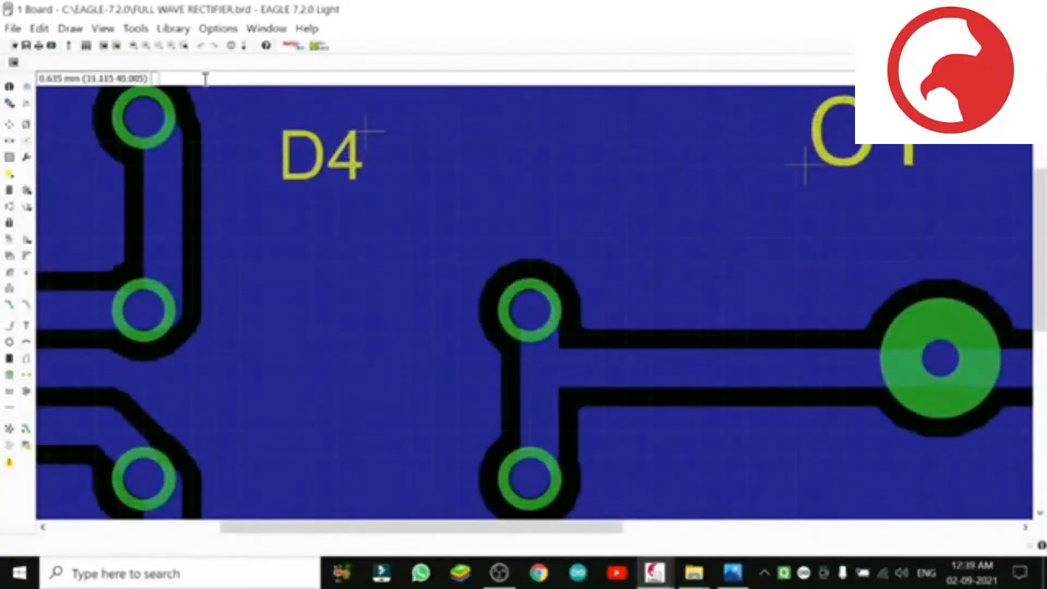
{"action": "left_click", "coordinate": [134, 47]}
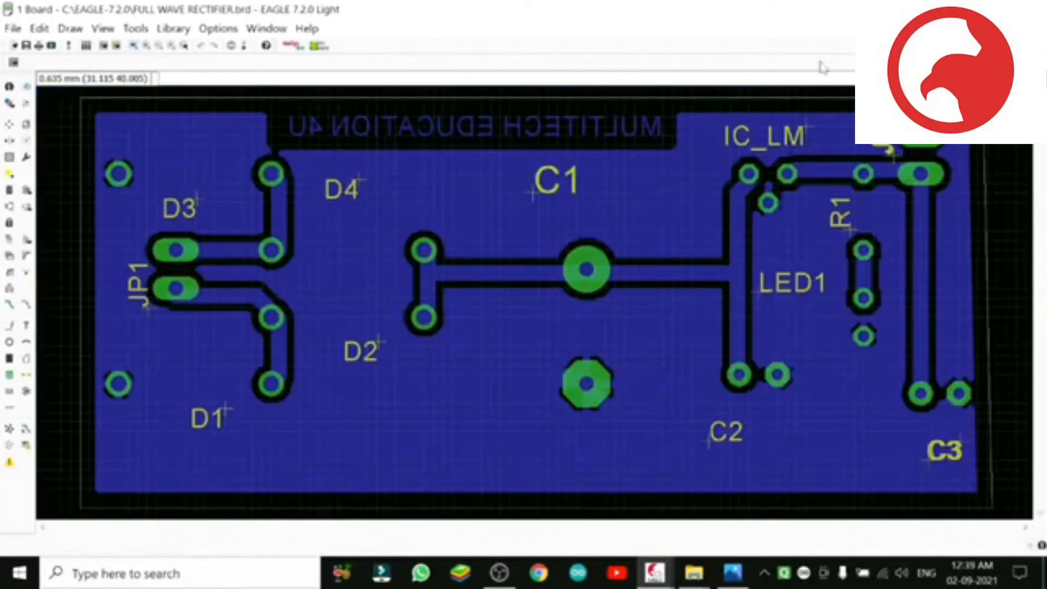
Step: Minimize EAGLE and view the pp_3d board render image saved on the desktop
{"action": "left_click", "coordinate": [953, 10]}
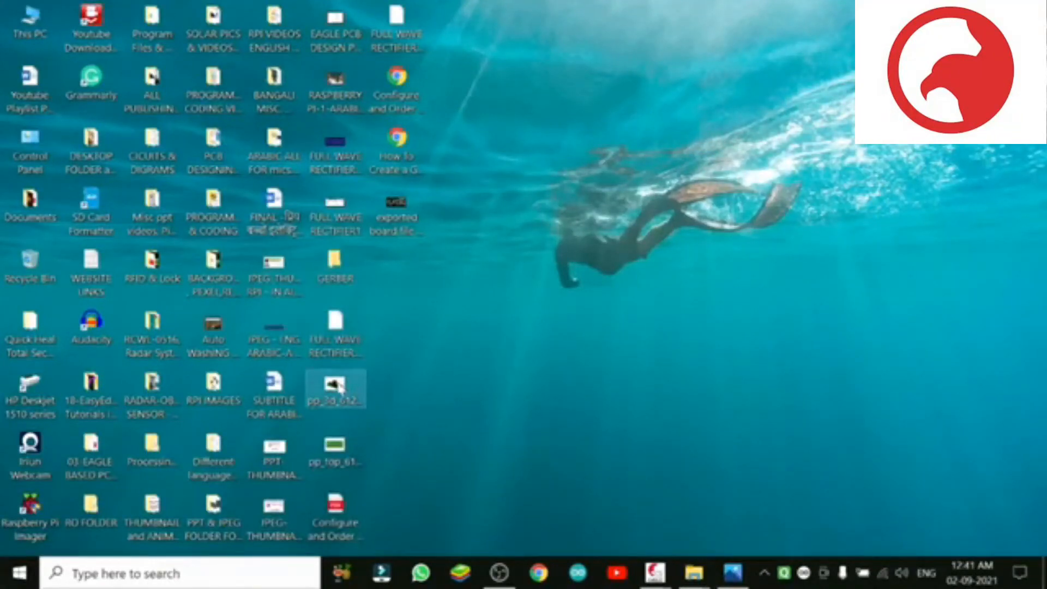
{"action": "double_click", "coordinate": [336, 388]}
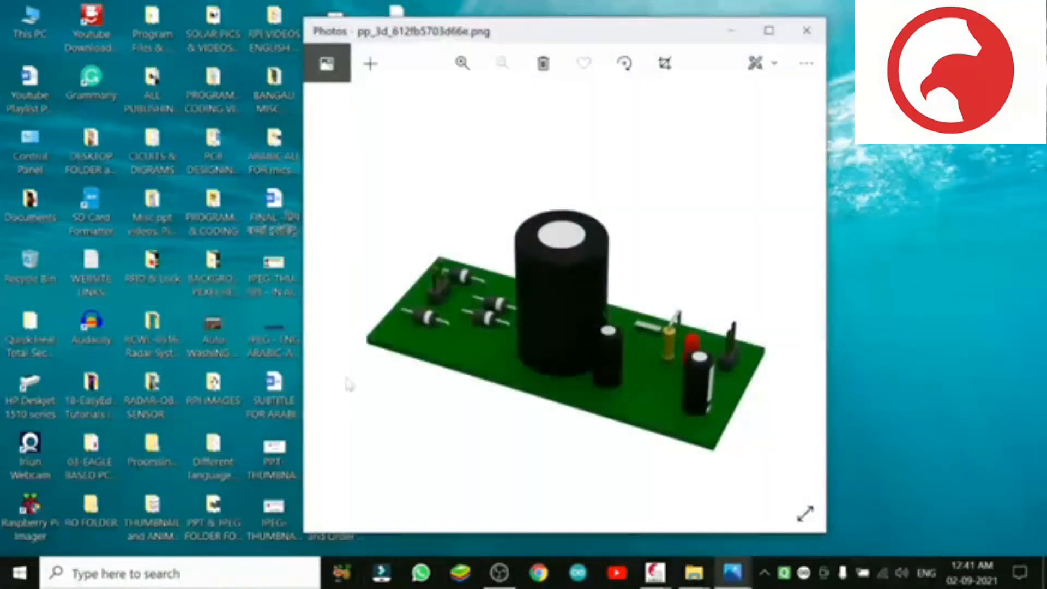
{"action": "left_click", "coordinate": [765, 33]}
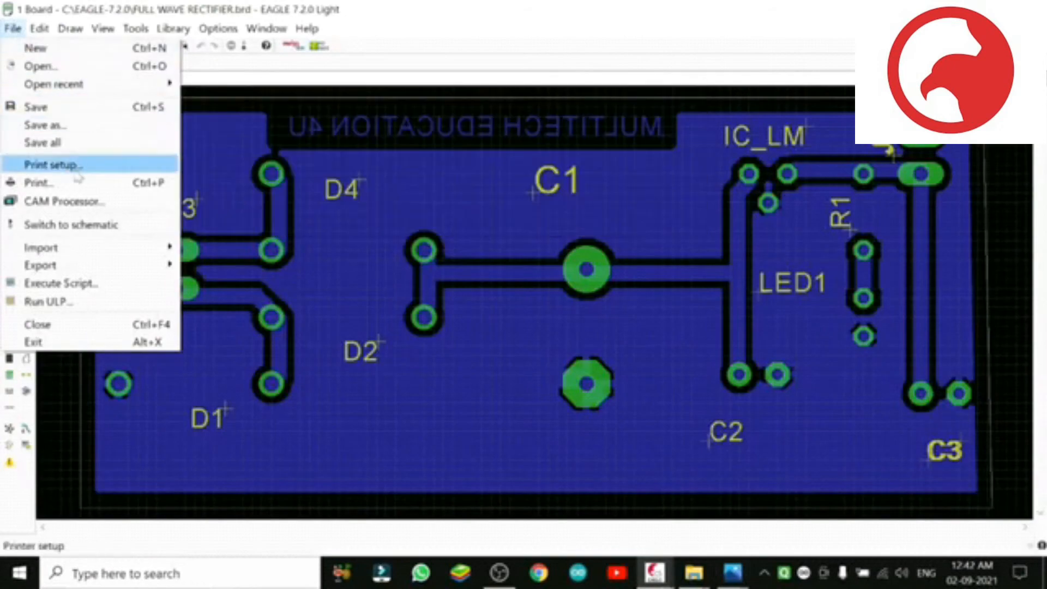
Step: Leave the CAM Processor and examine in the Display settings which board layers are shown, including 16 Bottom and 125 _tNames
{"action": "left_click", "coordinate": [82, 202]}
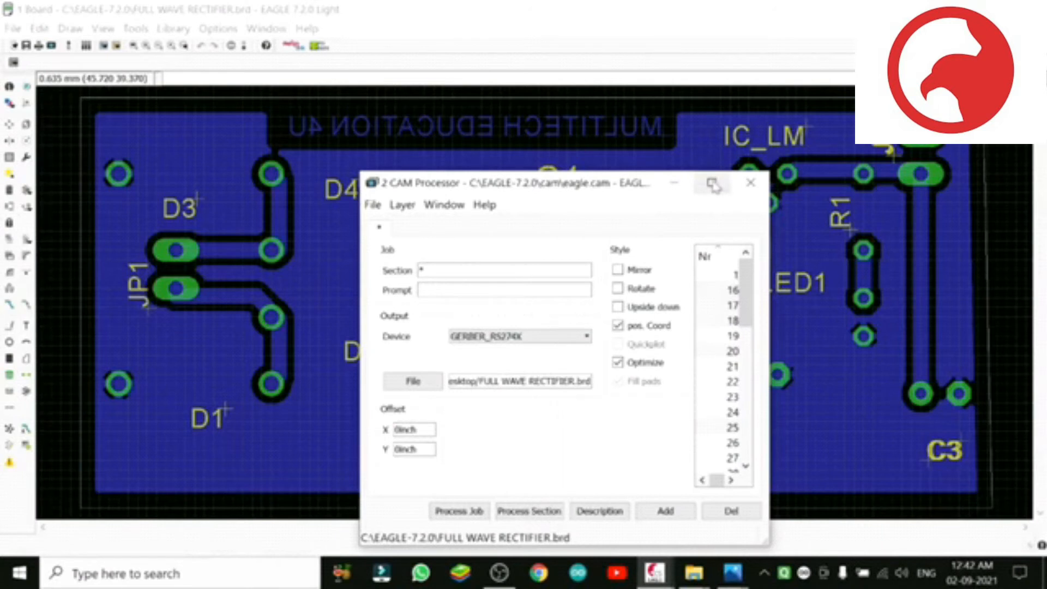
{"action": "left_click", "coordinate": [245, 152]}
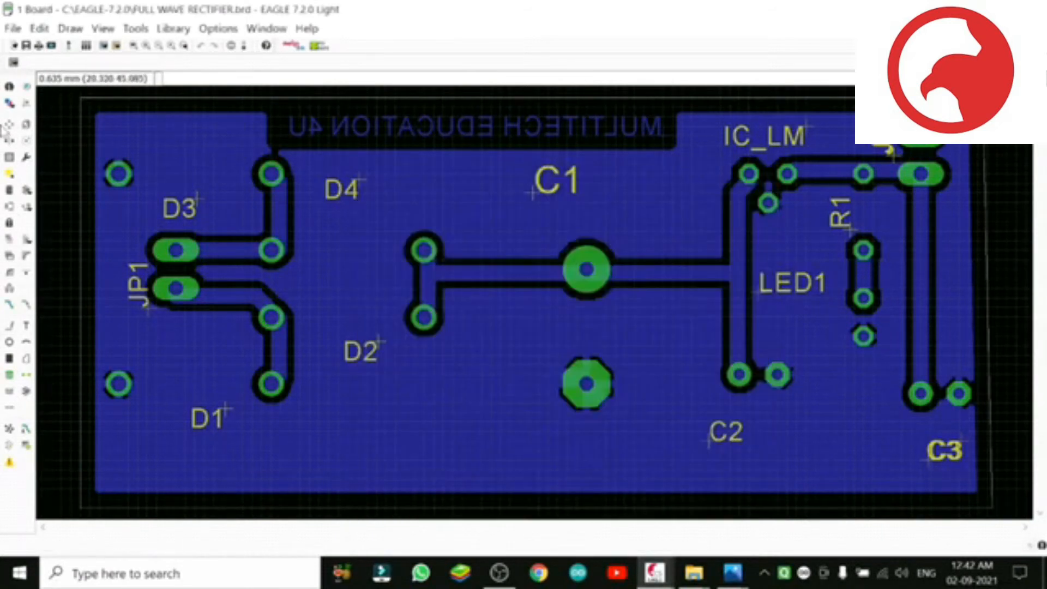
{"action": "left_click", "coordinate": [8, 105]}
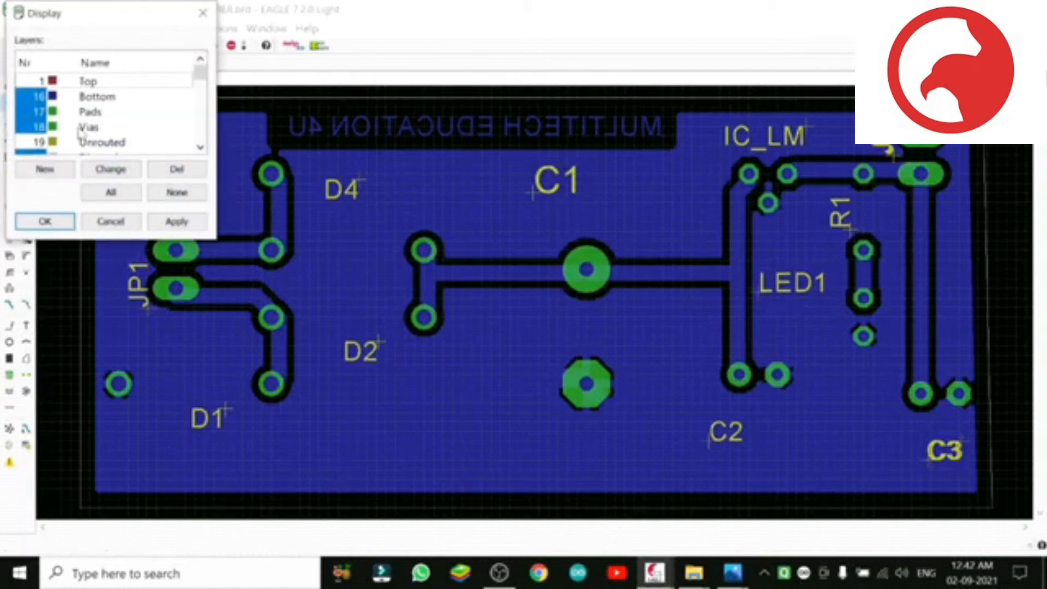
{"action": "left_click_drag", "start_coordinate": [199, 73], "coordinate": [200, 135]}
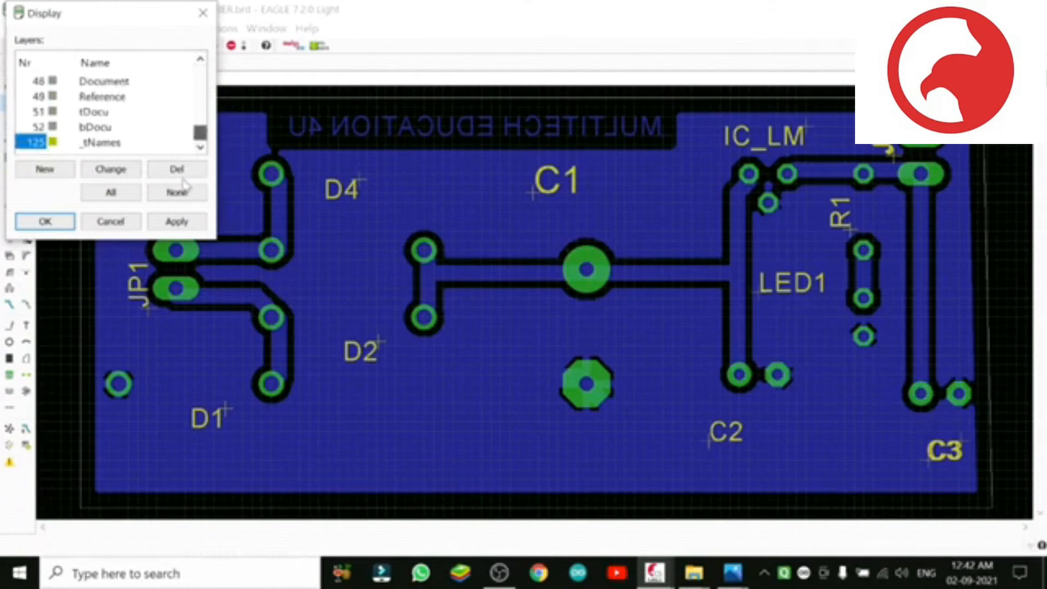
{"action": "scroll", "coordinate": [187, 142], "scroll_direction": "up", "scroll_amount": 6}
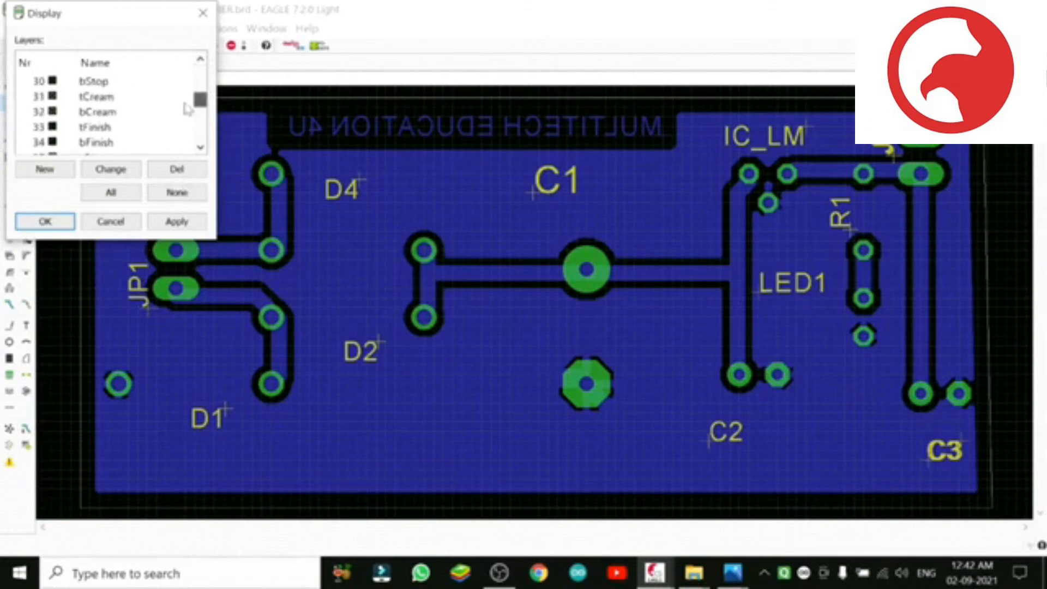
{"action": "scroll", "coordinate": [187, 95], "scroll_direction": "up", "scroll_amount": 5}
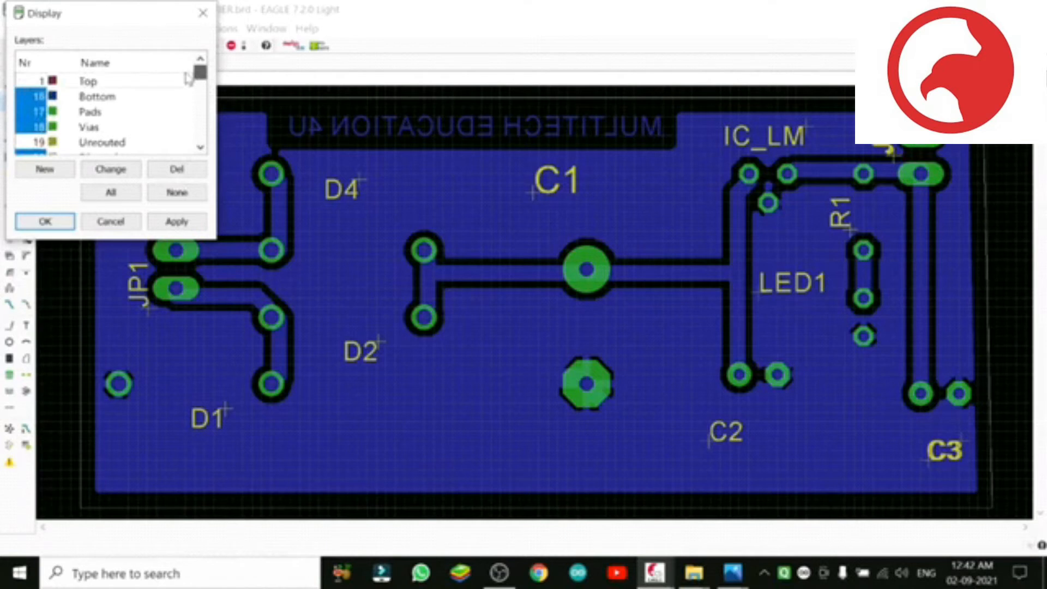
{"action": "scroll", "coordinate": [187, 81], "scroll_direction": "down", "scroll_amount": 1}
{"action": "scroll", "coordinate": [187, 82], "scroll_direction": "down", "scroll_amount": 1}
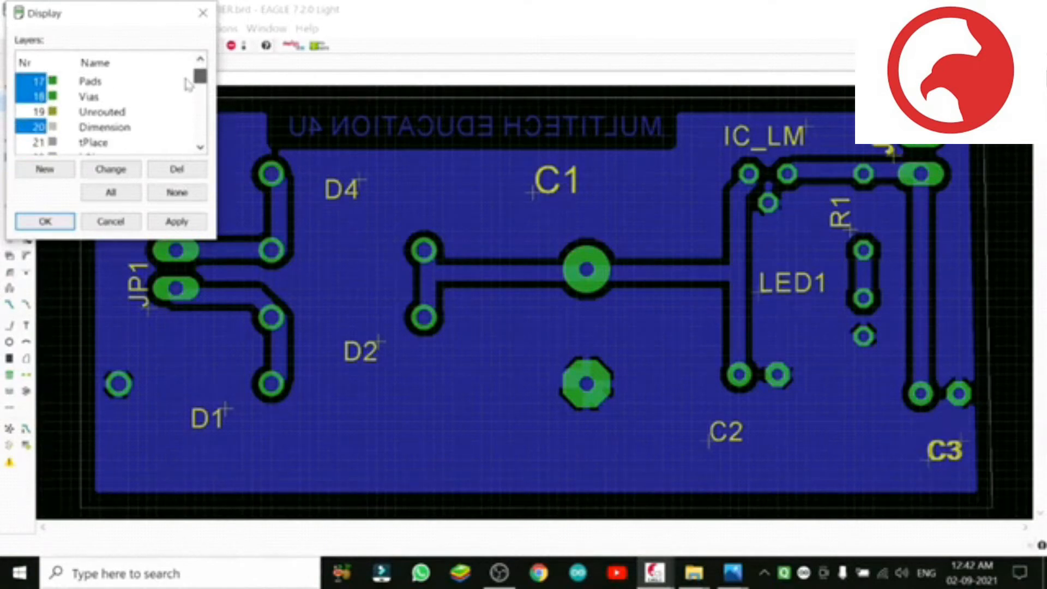
{"action": "scroll", "coordinate": [188, 86], "scroll_direction": "down", "scroll_amount": 1}
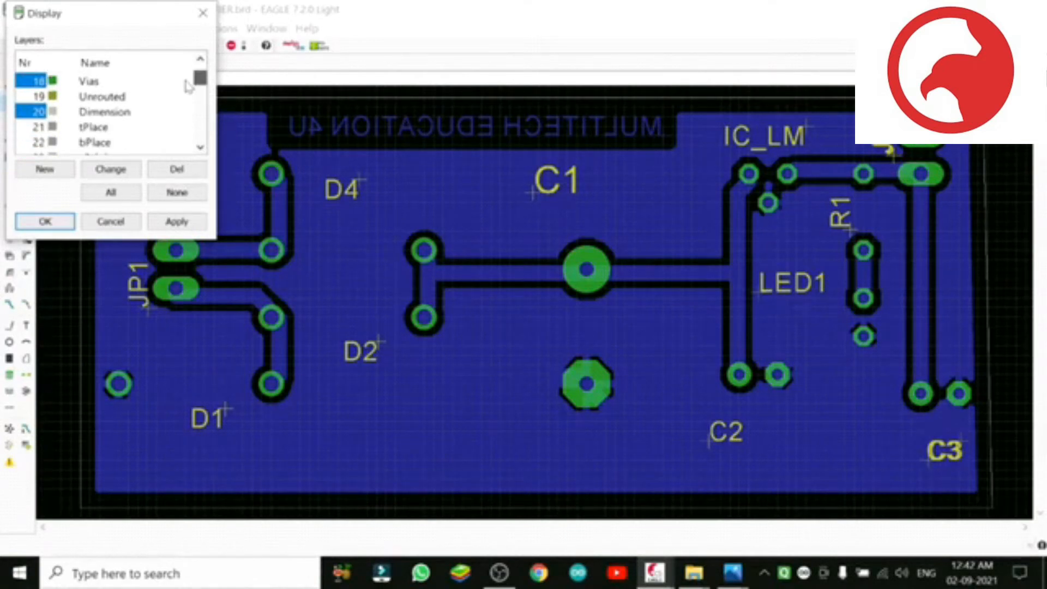
{"action": "scroll", "coordinate": [188, 87], "scroll_direction": "down", "scroll_amount": 1}
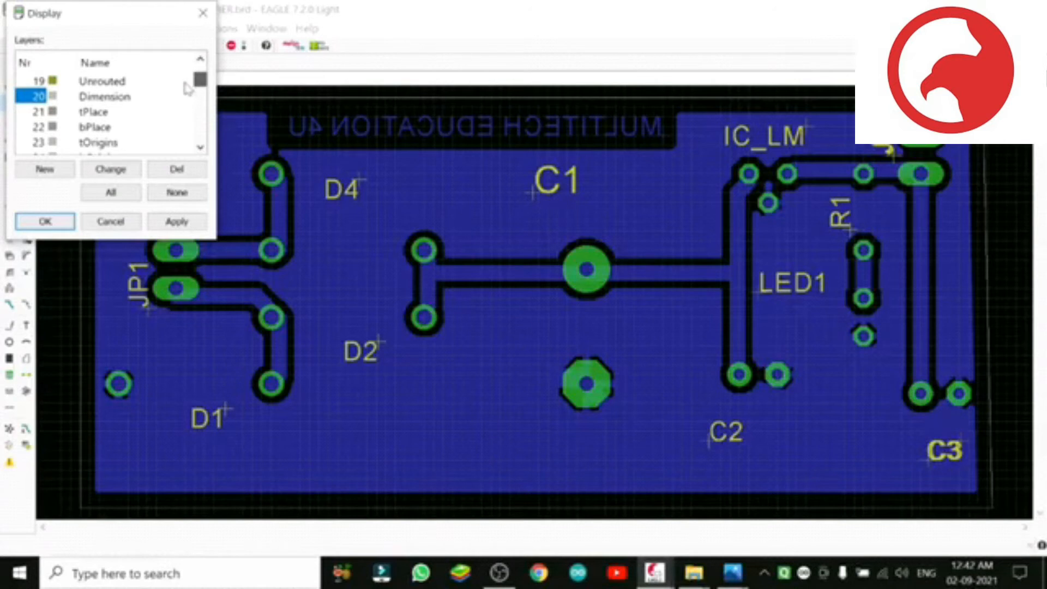
{"action": "scroll", "coordinate": [187, 87], "scroll_direction": "down", "scroll_amount": 3}
{"action": "scroll", "coordinate": [188, 87], "scroll_direction": "up", "scroll_amount": 3}
{"action": "scroll", "coordinate": [189, 85], "scroll_direction": "up", "scroll_amount": 4}
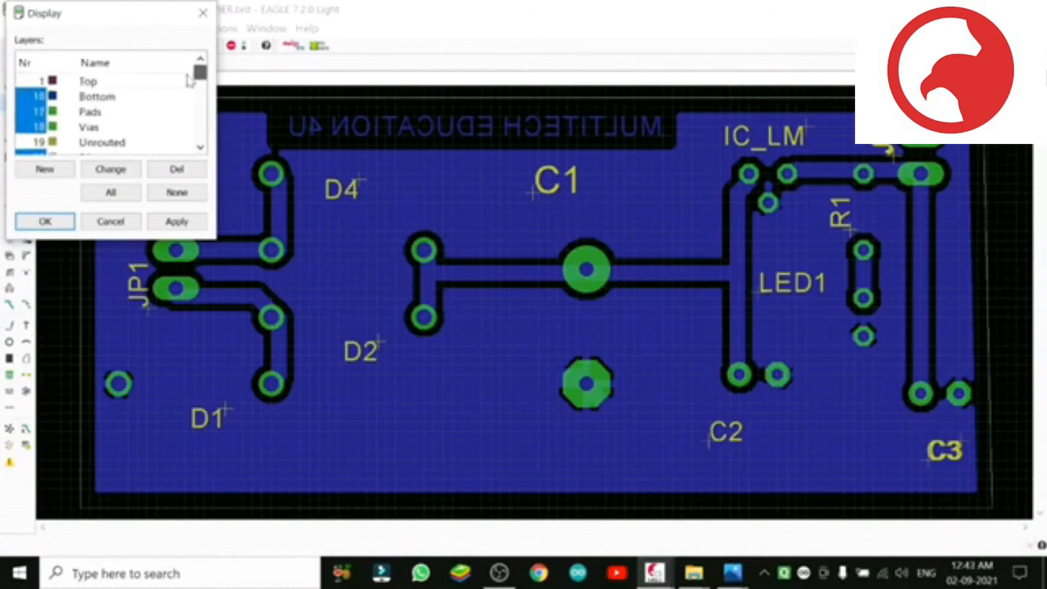
{"action": "scroll", "coordinate": [188, 81], "scroll_direction": "down", "scroll_amount": 1}
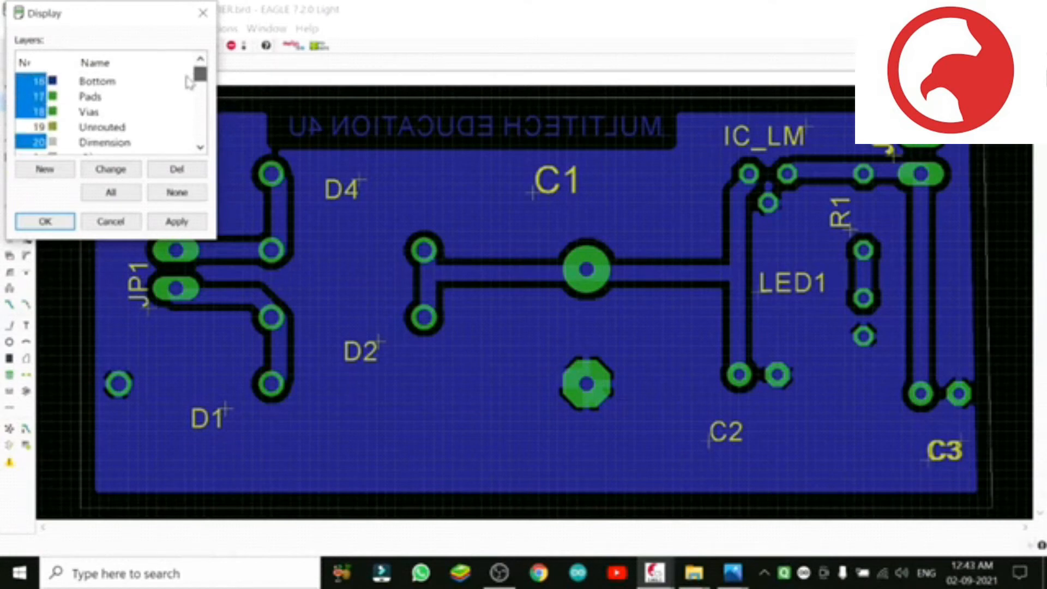
{"action": "scroll", "coordinate": [188, 83], "scroll_direction": "down", "scroll_amount": 1}
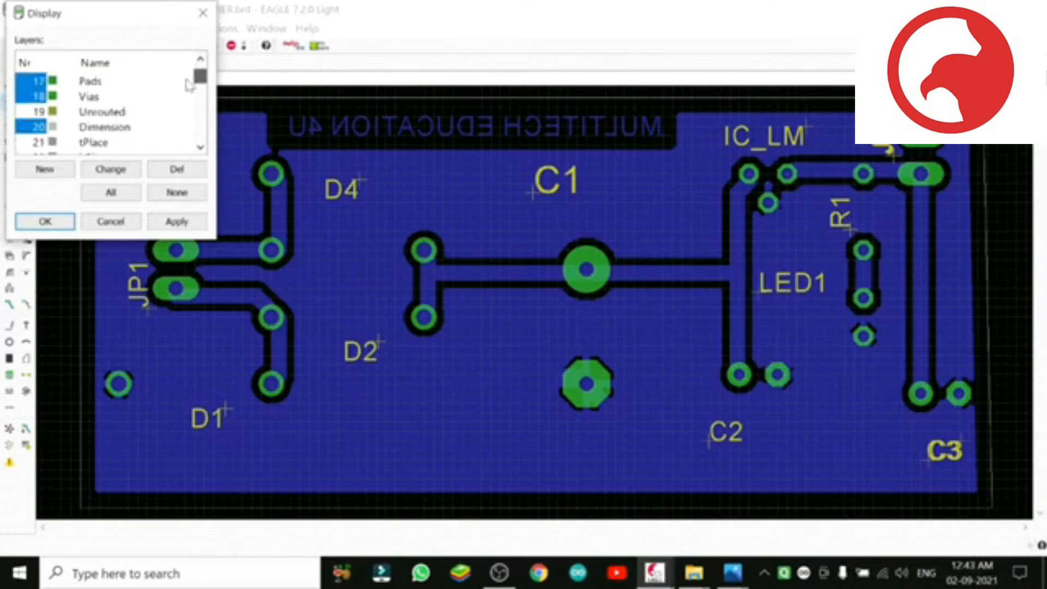
{"action": "scroll", "coordinate": [189, 85], "scroll_direction": "up", "scroll_amount": 2}
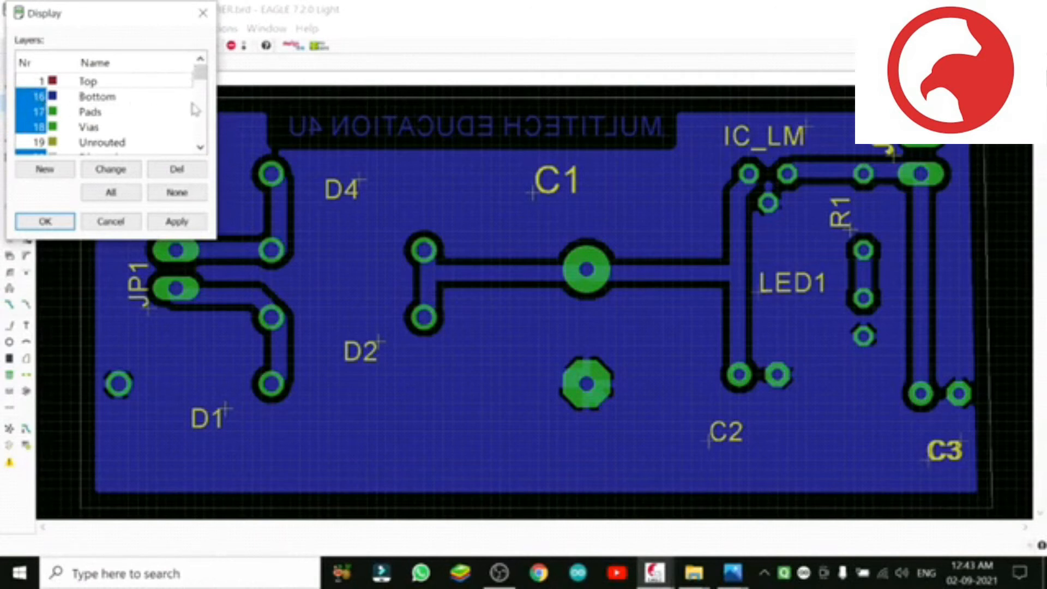
{"action": "left_click_drag", "start_coordinate": [202, 79], "coordinate": [205, 44]}
{"action": "left_click", "coordinate": [160, 222]}
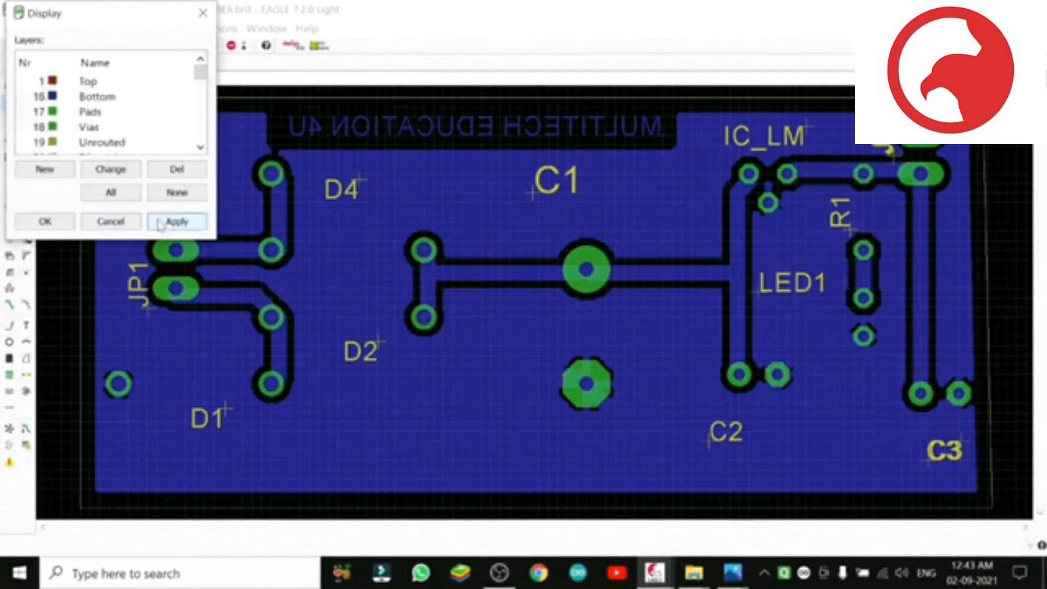
{"action": "left_click", "coordinate": [43, 220]}
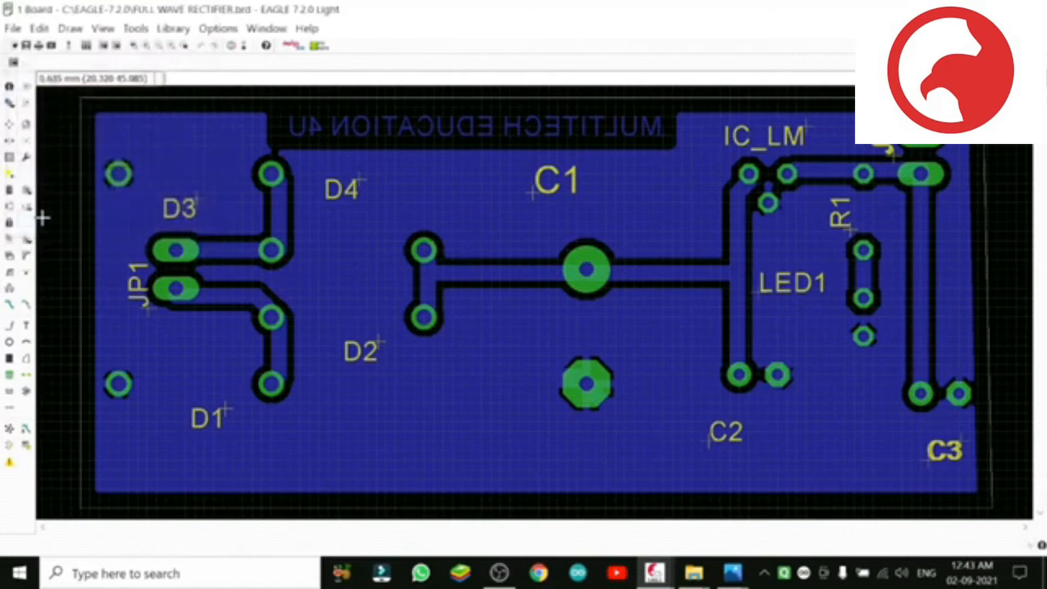
Step: Open the CAM Processor for the board, maximize its window and select GERBER_RS274X as the output device
{"action": "left_click", "coordinate": [13, 28]}
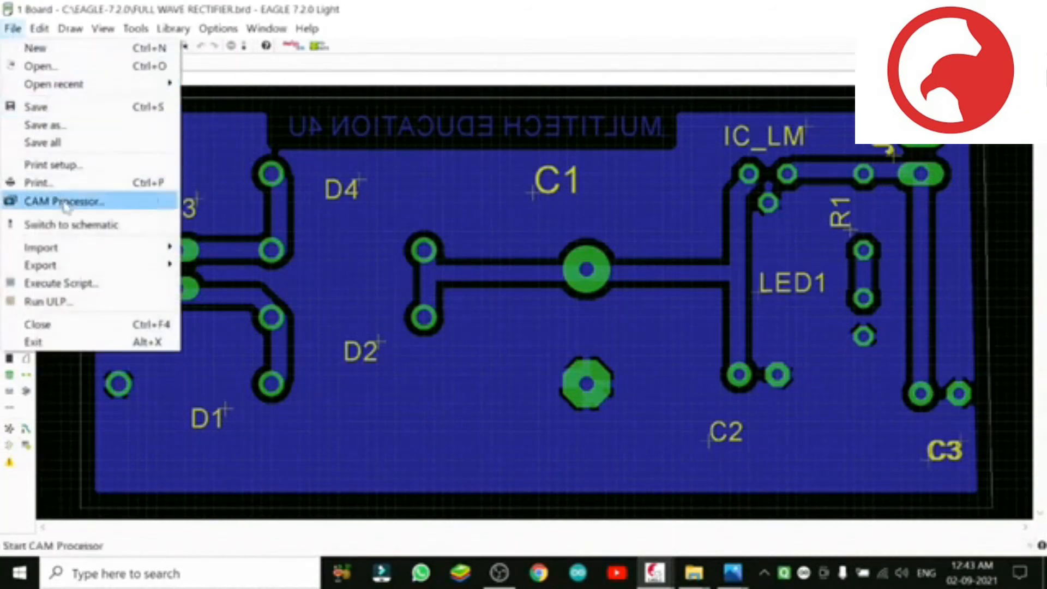
{"action": "left_click", "coordinate": [133, 206]}
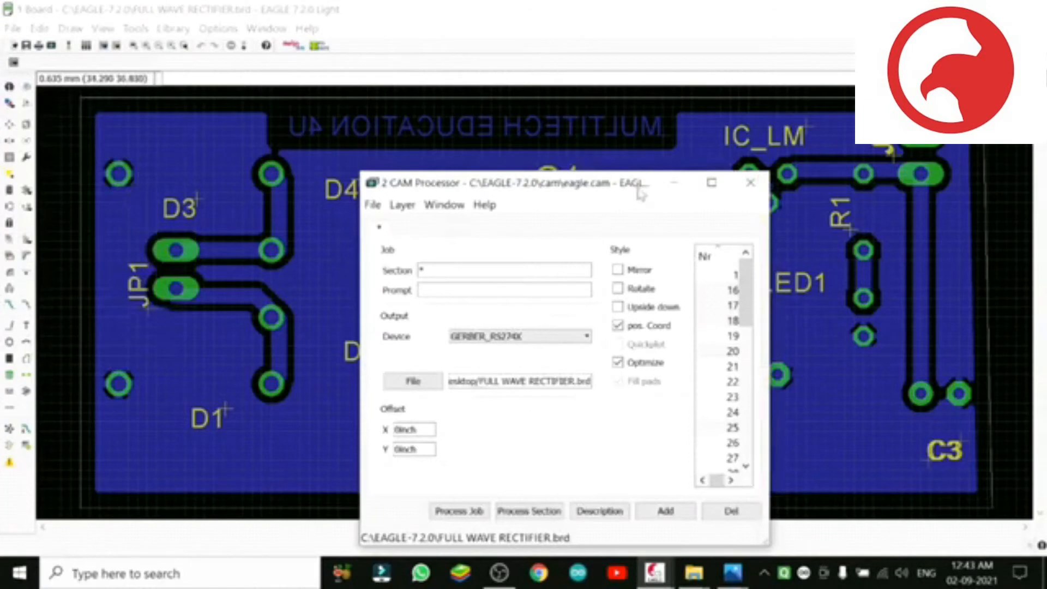
{"action": "left_click_drag", "start_coordinate": [600, 185], "coordinate": [585, 103]}
{"action": "left_click", "coordinate": [697, 101]}
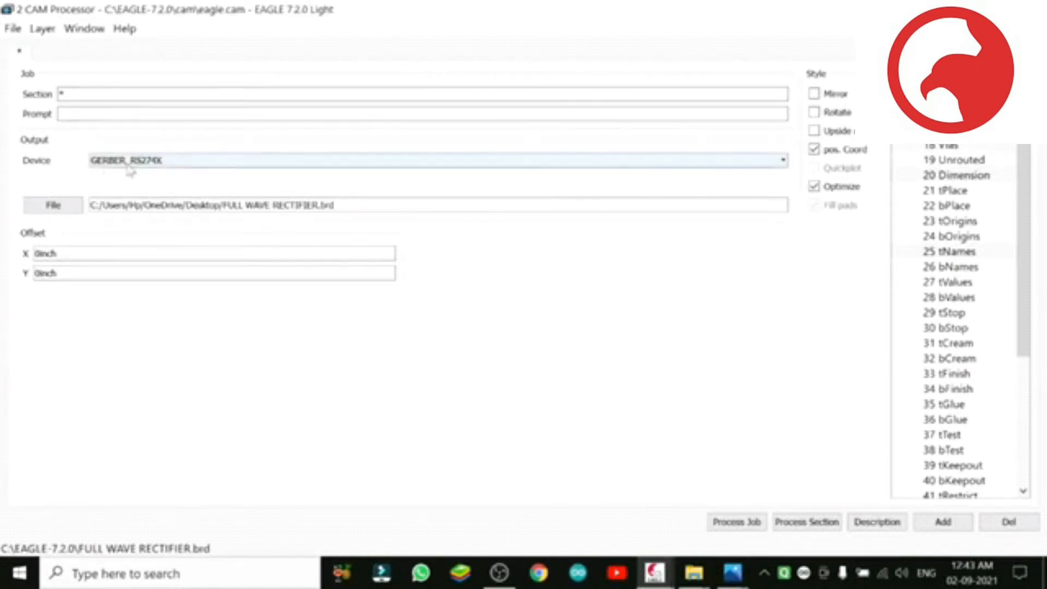
{"action": "left_click", "coordinate": [165, 171]}
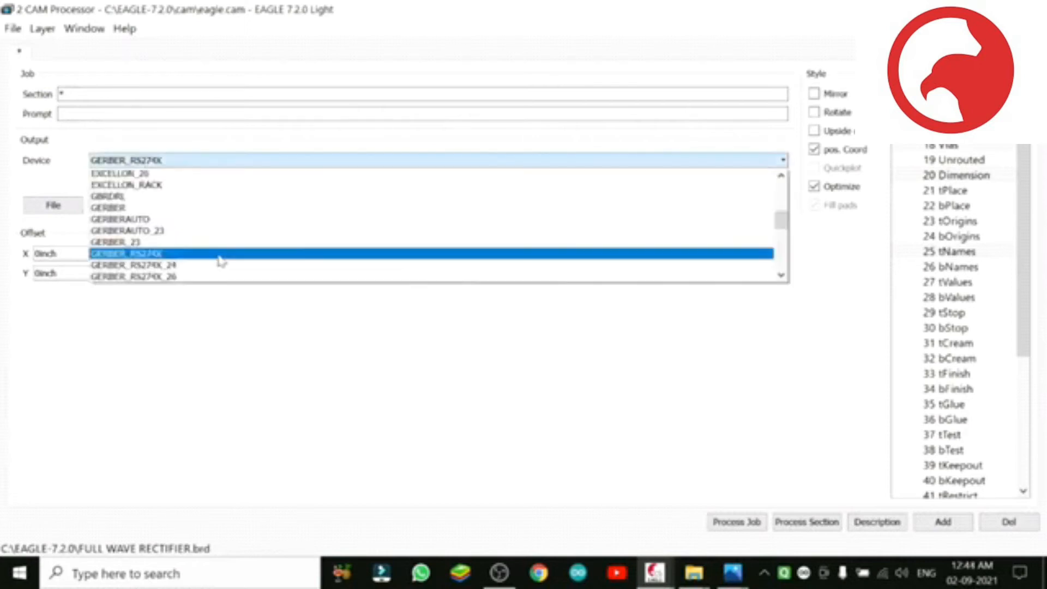
{"action": "left_click", "coordinate": [218, 253]}
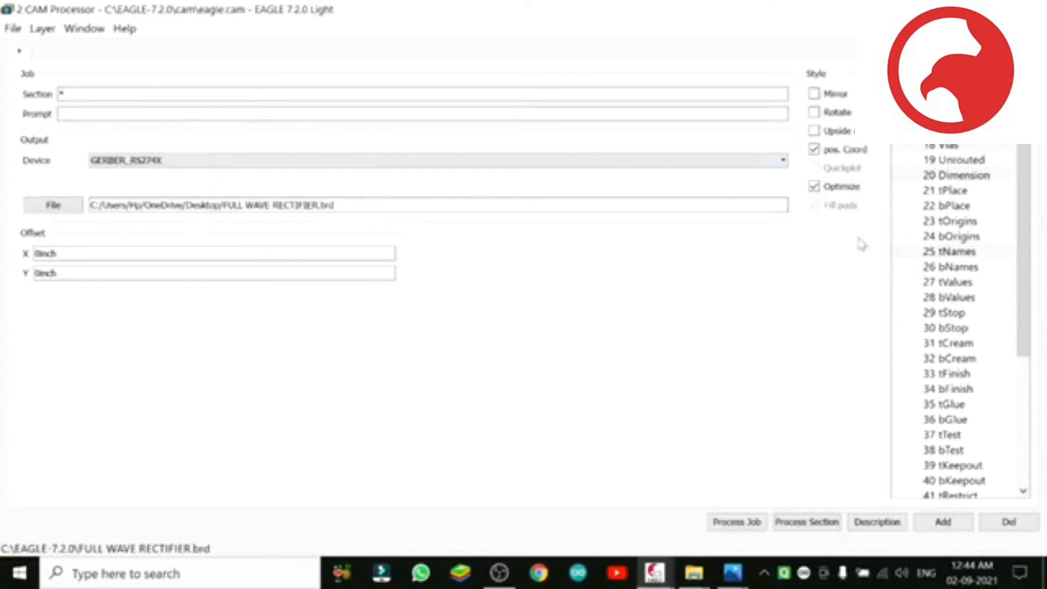
{"action": "left_click", "coordinate": [1026, 243]}
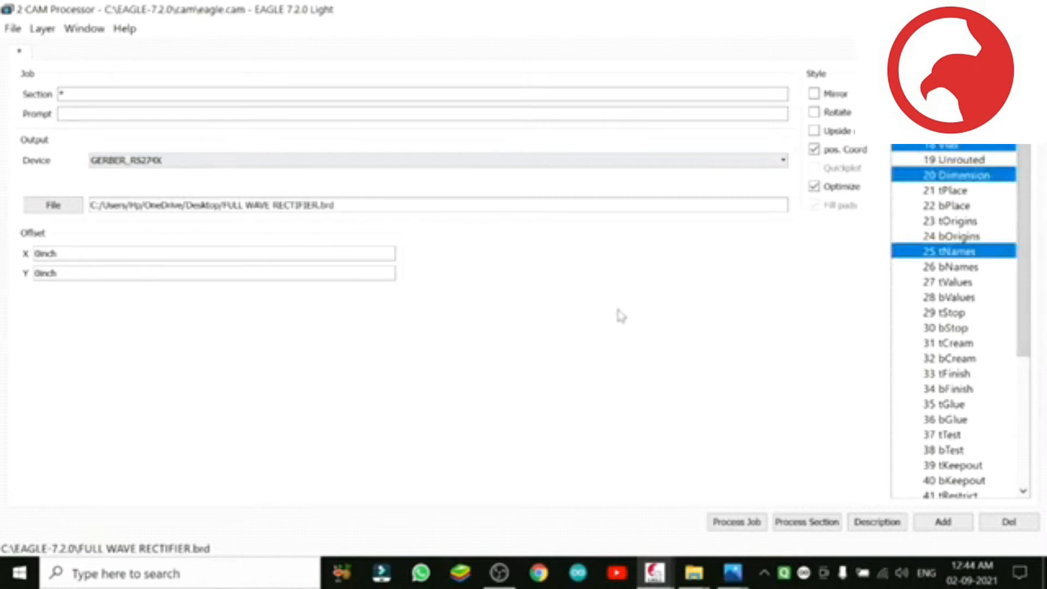
Step: Load the gerb274x CAM job into the CAM Processor and restore its window to a smaller size over the board
{"action": "left_click", "coordinate": [13, 29]}
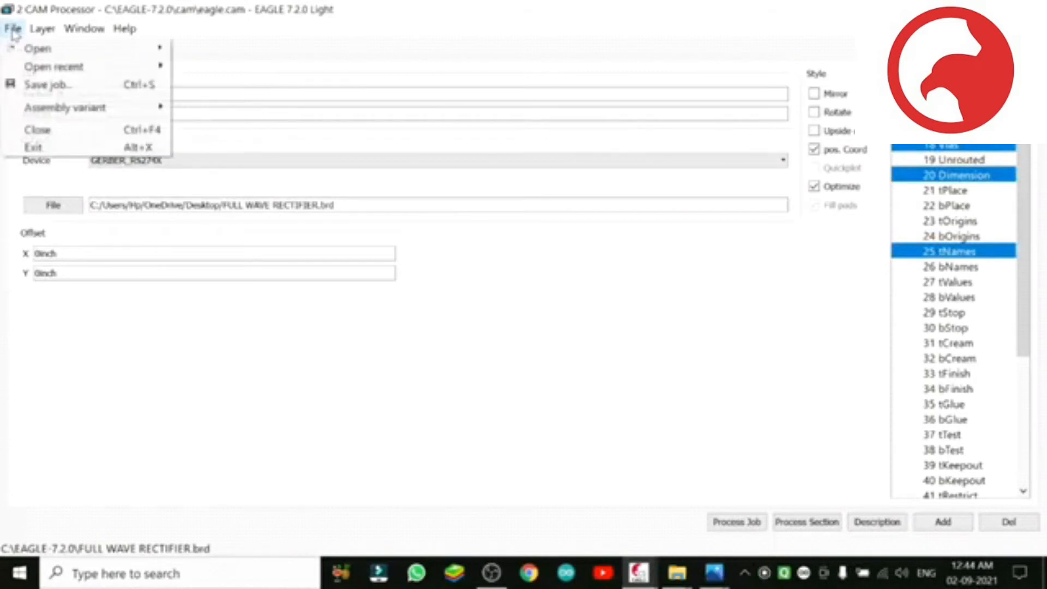
{"action": "mouse_move", "coordinate": [70, 53]}
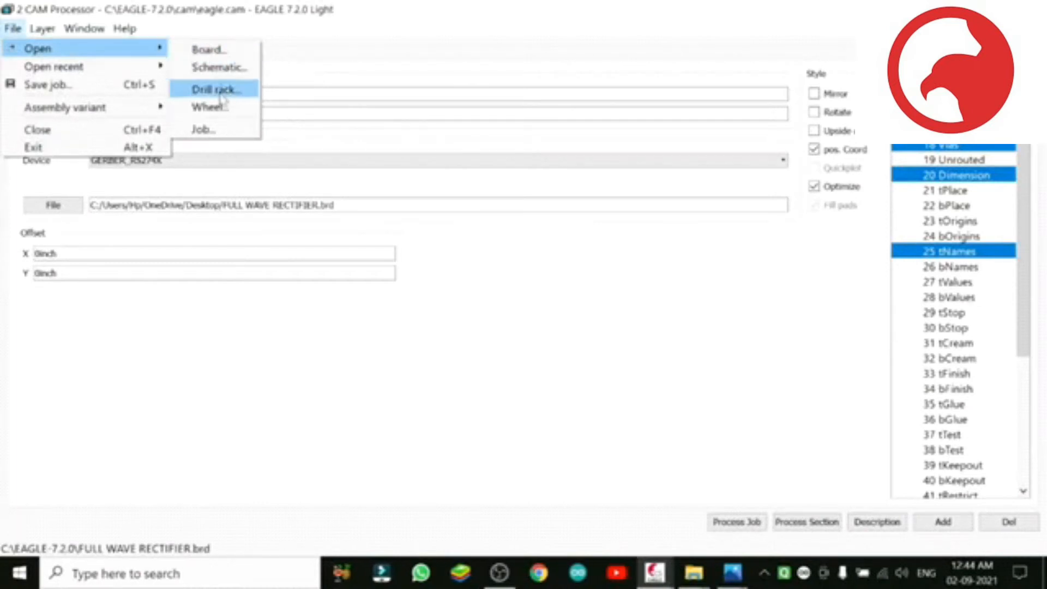
{"action": "left_click", "coordinate": [219, 131]}
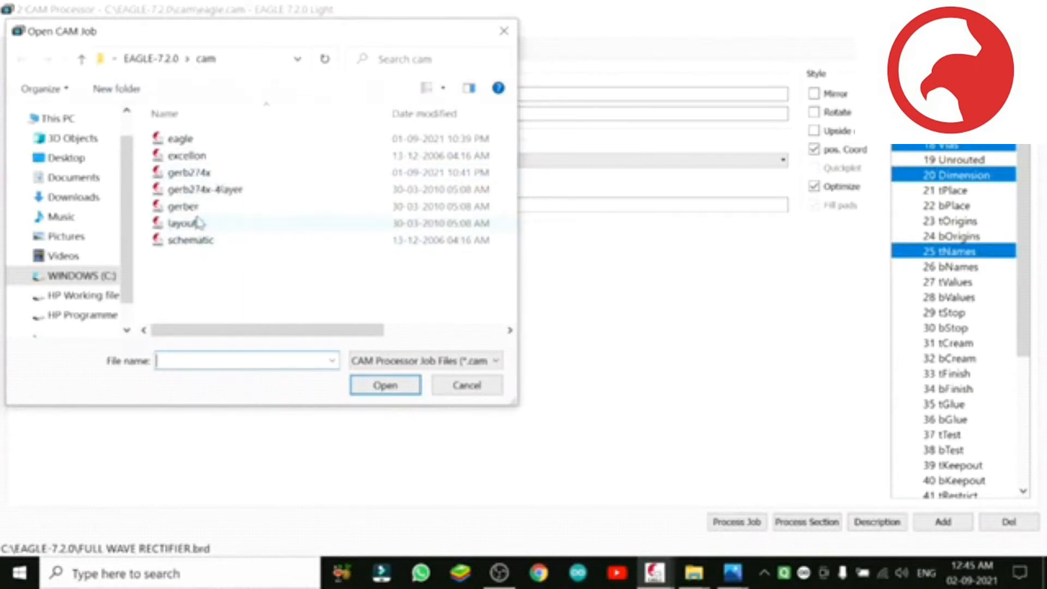
{"action": "left_click", "coordinate": [204, 173]}
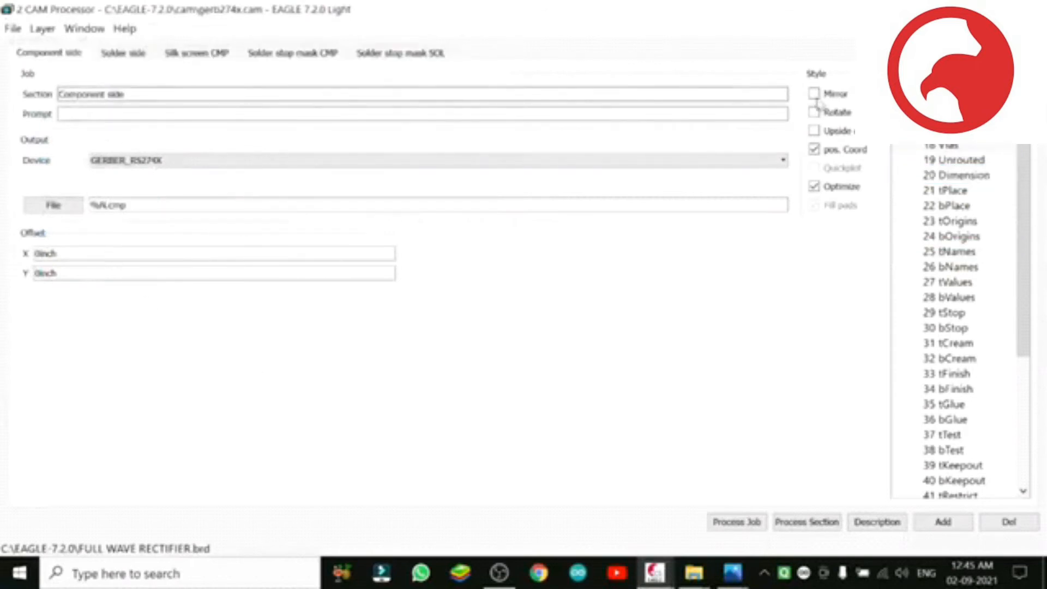
{"action": "left_click_drag", "start_coordinate": [546, 9], "coordinate": [558, 98]}
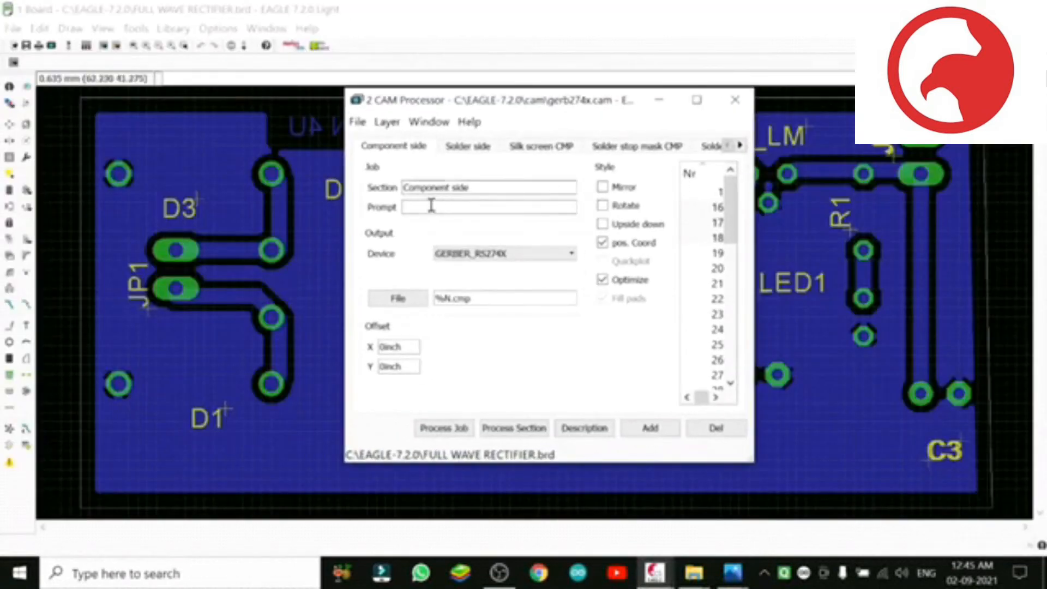
Step: Maximize the CAM Processor, process the gerb274x job, save FULL WAVE RECTIFIER.brd and accept the pads and vias warning
{"action": "left_click", "coordinate": [696, 100]}
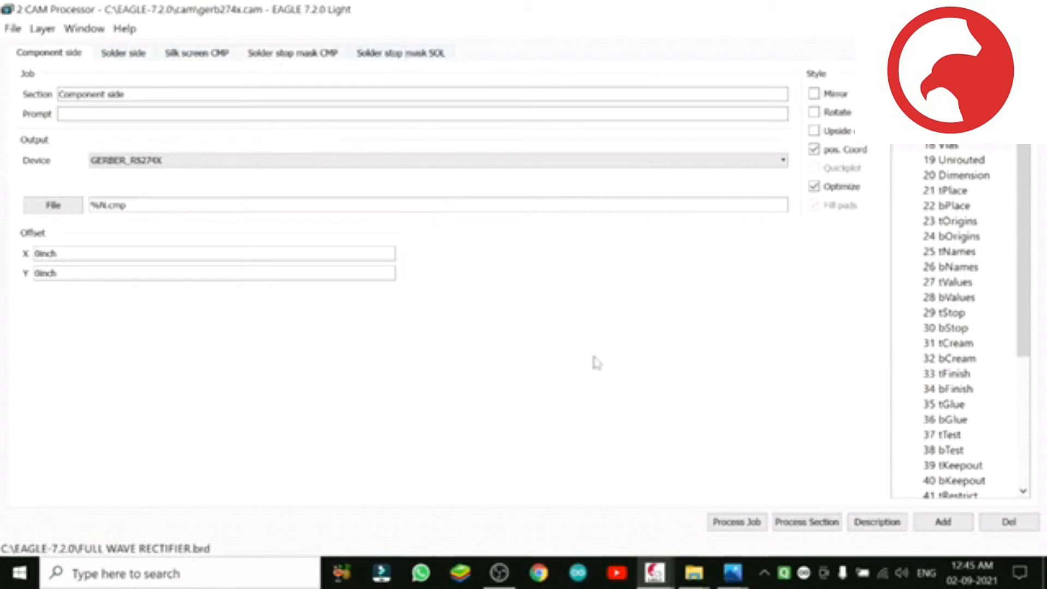
{"action": "left_click", "coordinate": [737, 523]}
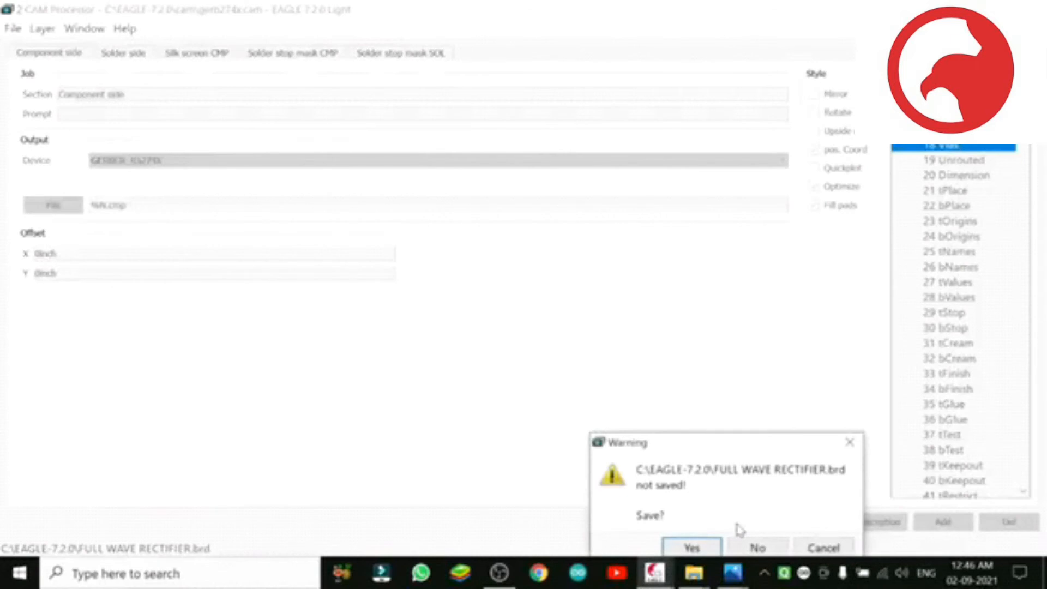
{"action": "left_click", "coordinate": [693, 548]}
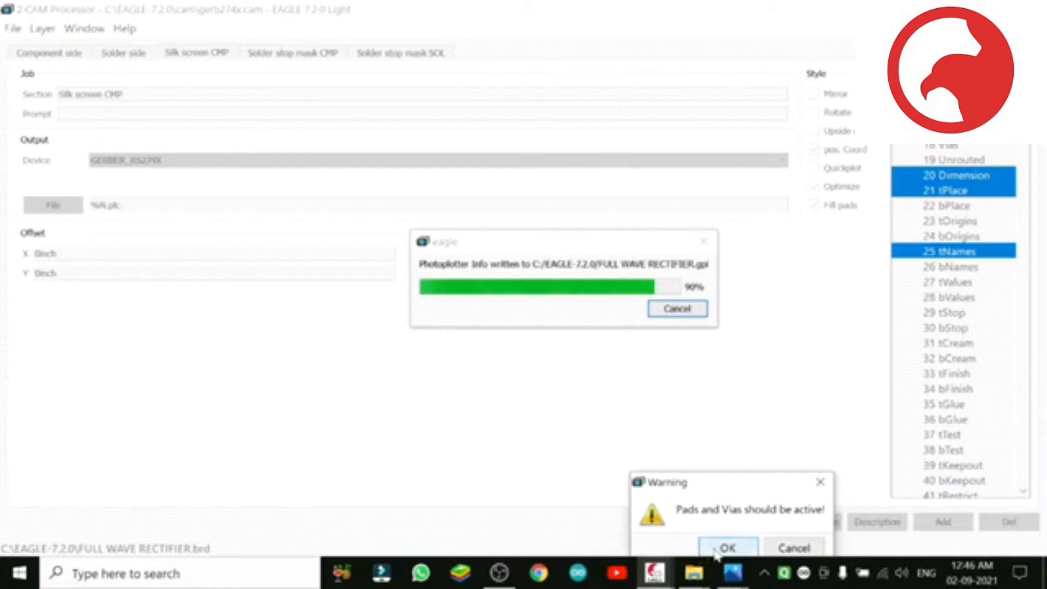
{"action": "left_click", "coordinate": [715, 550]}
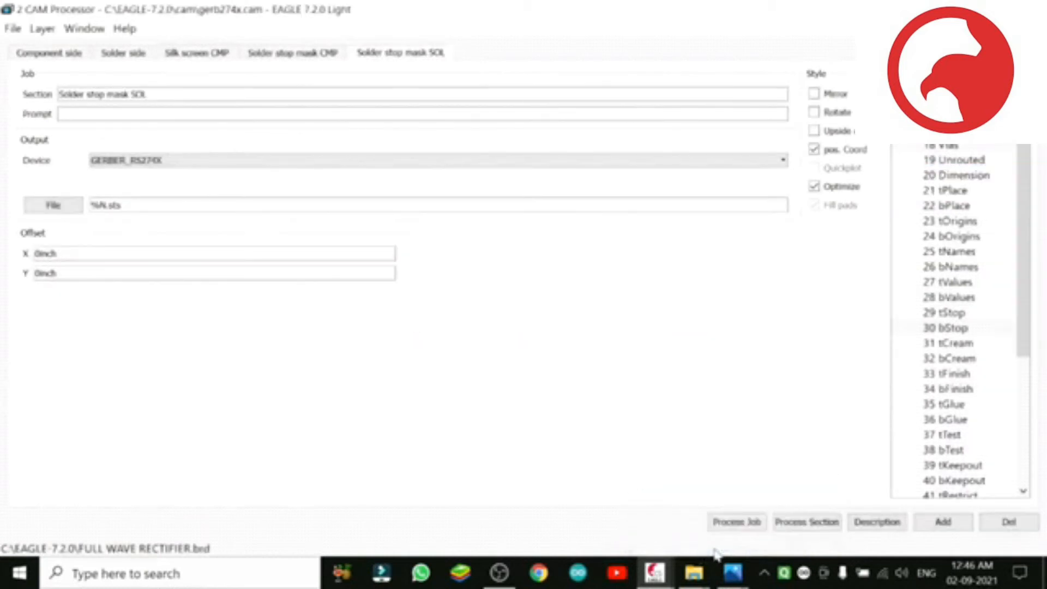
Step: Add another Solder stop mask SOL section to the CAM job and process the whole job twice, accepting each warning
{"action": "left_click", "coordinate": [942, 523]}
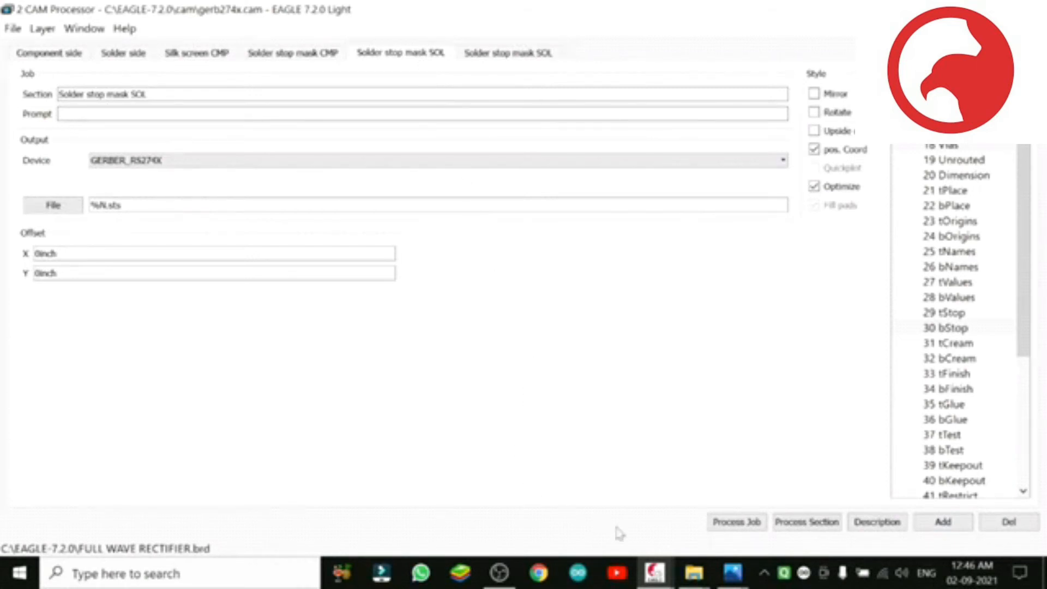
{"action": "left_click", "coordinate": [736, 522]}
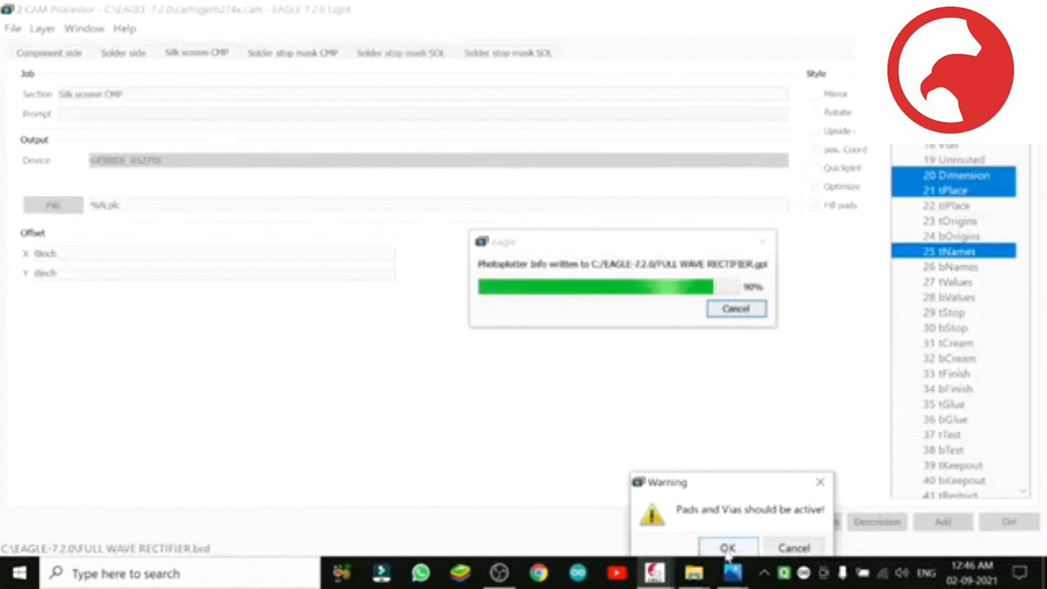
{"action": "left_click", "coordinate": [727, 548]}
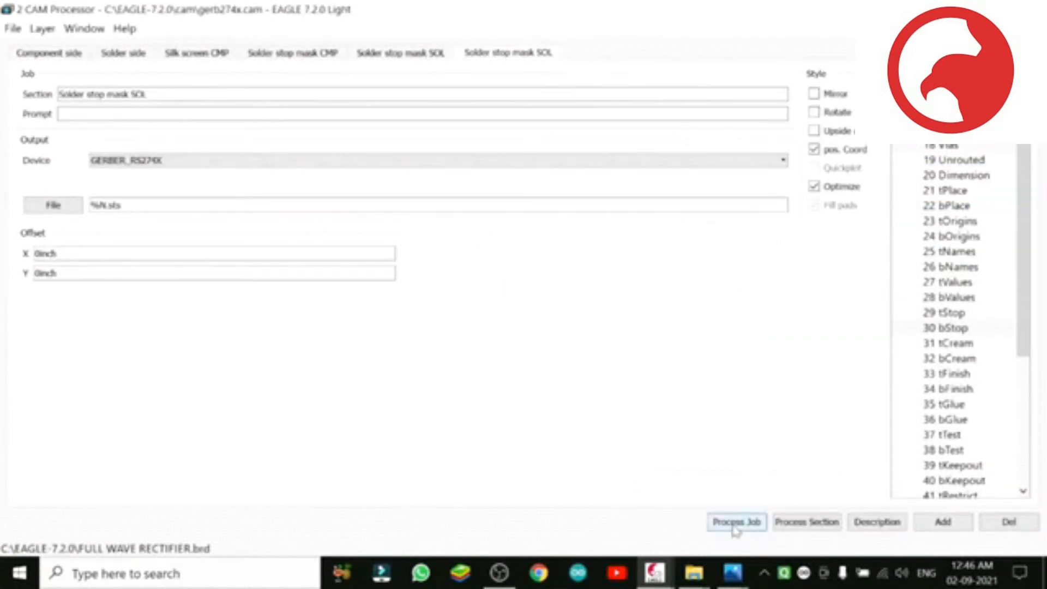
{"action": "left_click", "coordinate": [735, 524]}
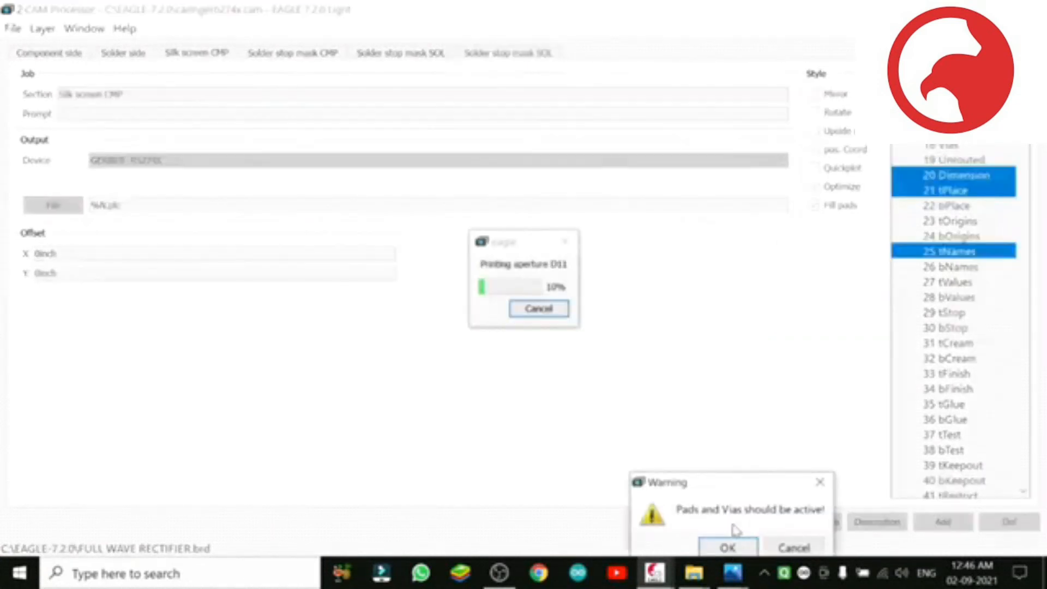
{"action": "left_click", "coordinate": [720, 550]}
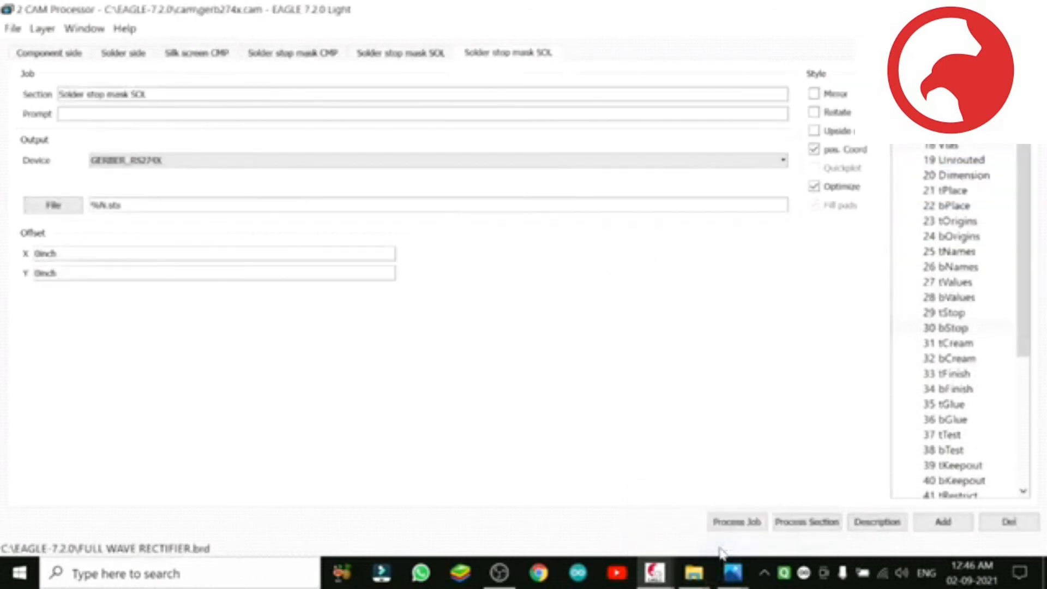
Step: Add two more Solder stop mask SOL sections, processing the whole job and accepting the warning after each addition
{"action": "left_click", "coordinate": [925, 522]}
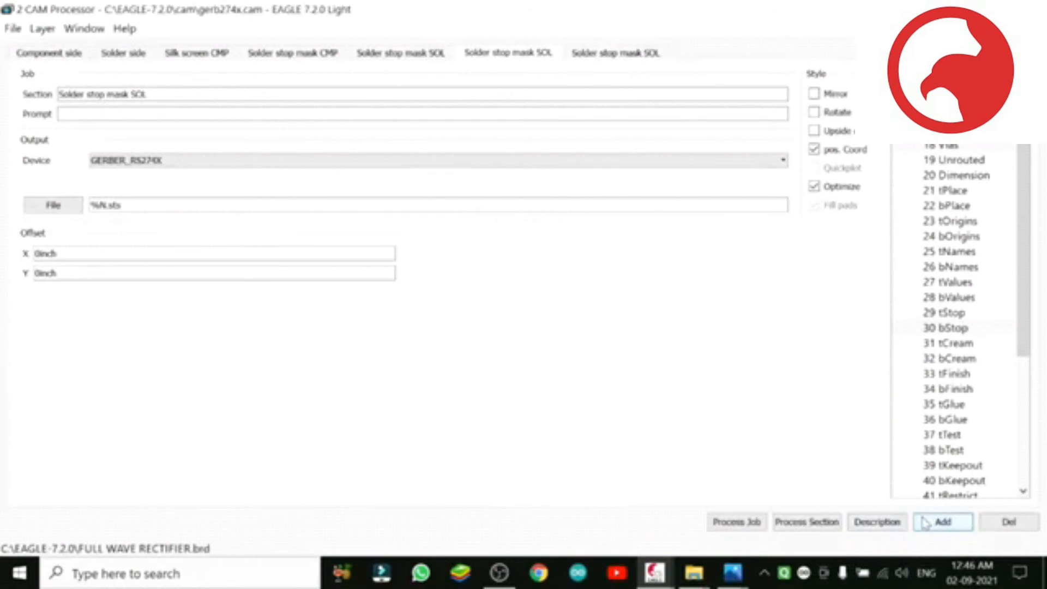
{"action": "left_click", "coordinate": [726, 522]}
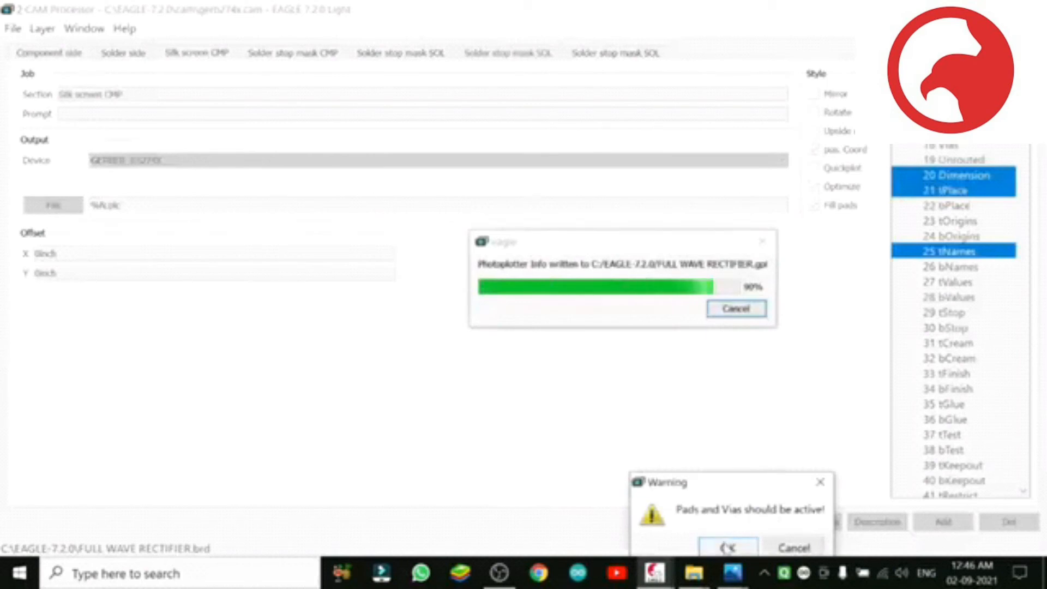
{"action": "left_click", "coordinate": [728, 548]}
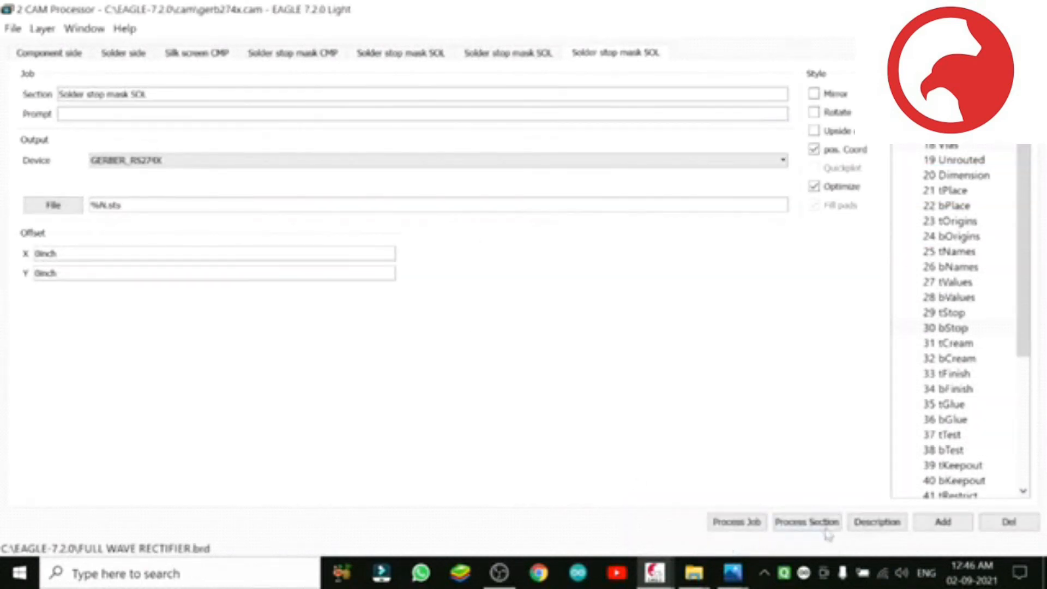
{"action": "left_click", "coordinate": [931, 523]}
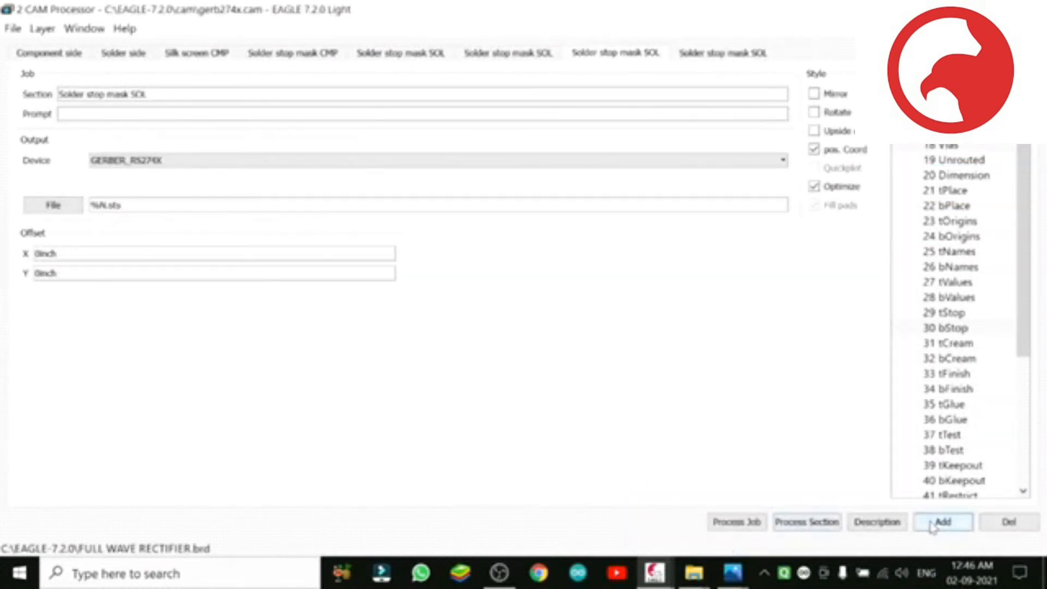
{"action": "left_click", "coordinate": [727, 522]}
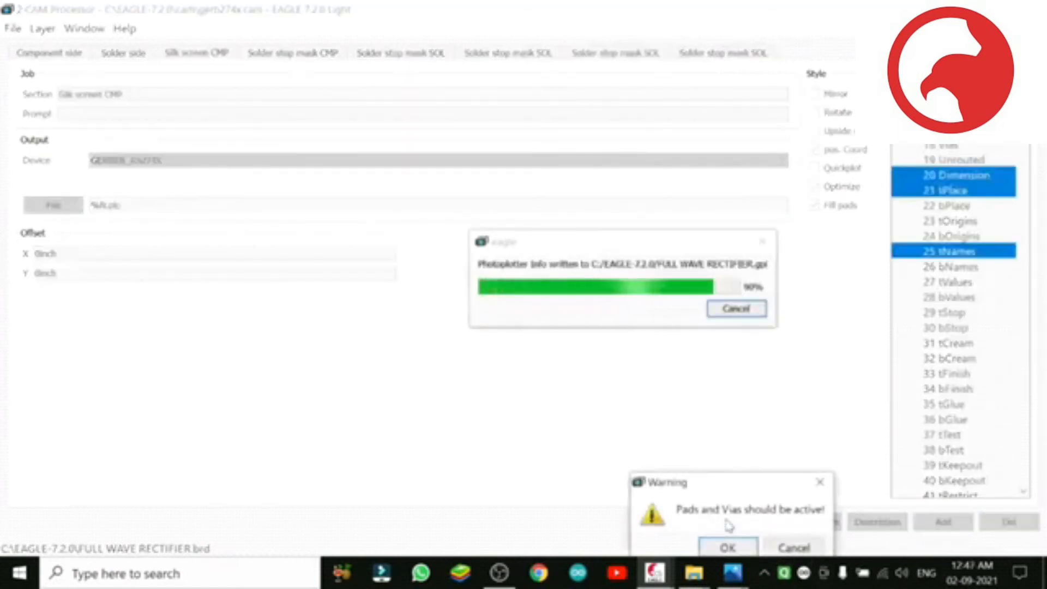
{"action": "left_click", "coordinate": [728, 547]}
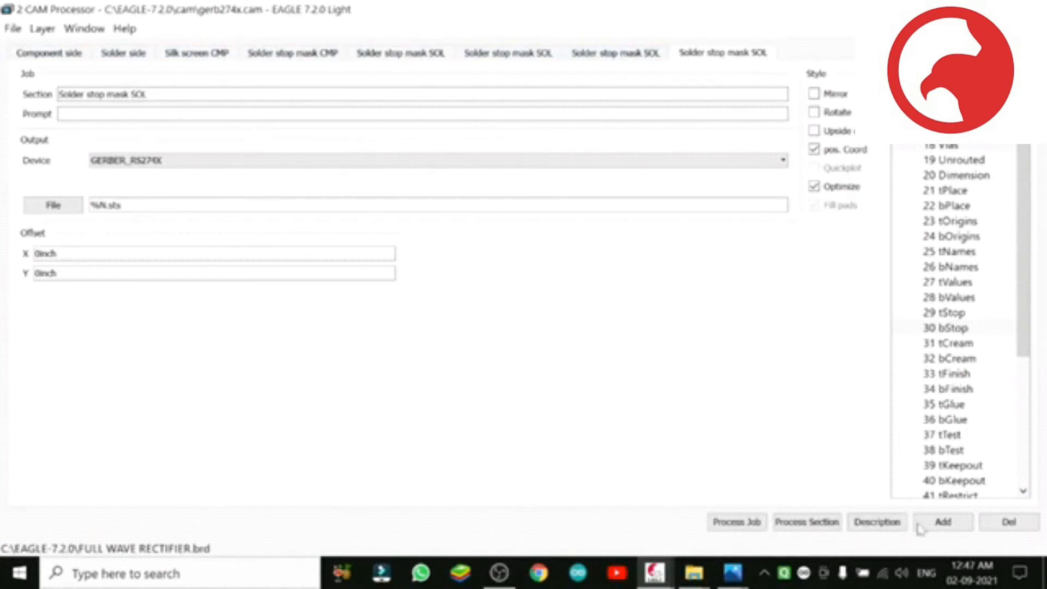
Step: Add one further Solder stop mask SOL section and run the complete job two more times, accepting the warnings
{"action": "left_click", "coordinate": [943, 522]}
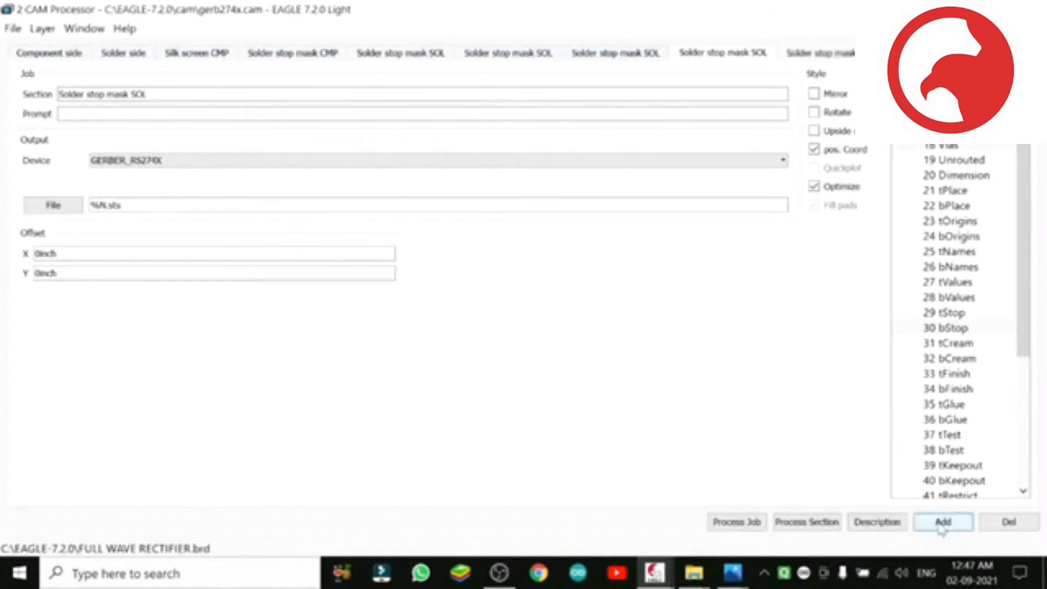
{"action": "left_click", "coordinate": [742, 522]}
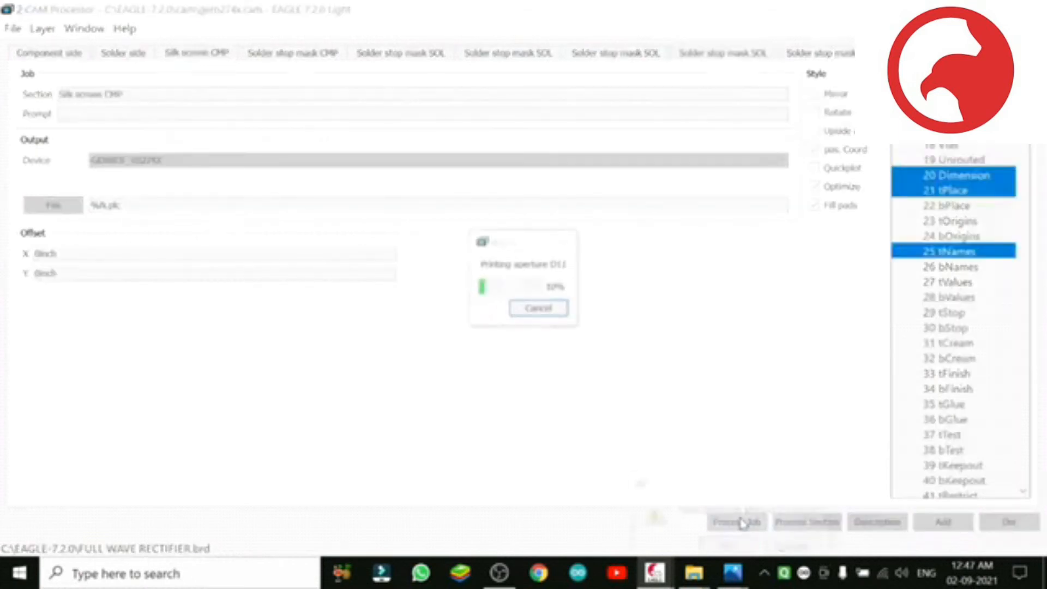
{"action": "left_click", "coordinate": [728, 546]}
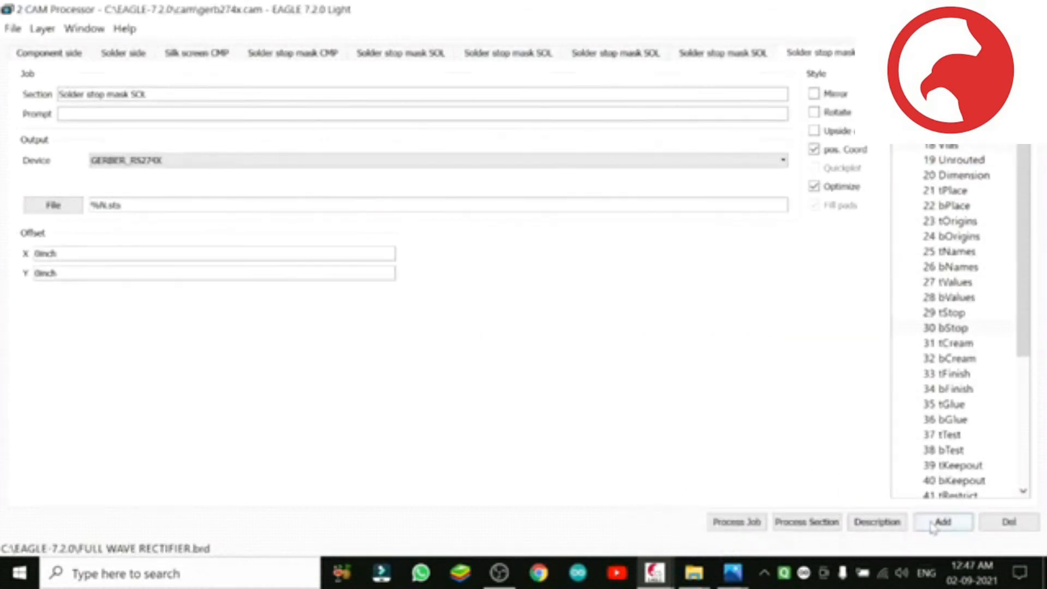
{"action": "left_click", "coordinate": [736, 522]}
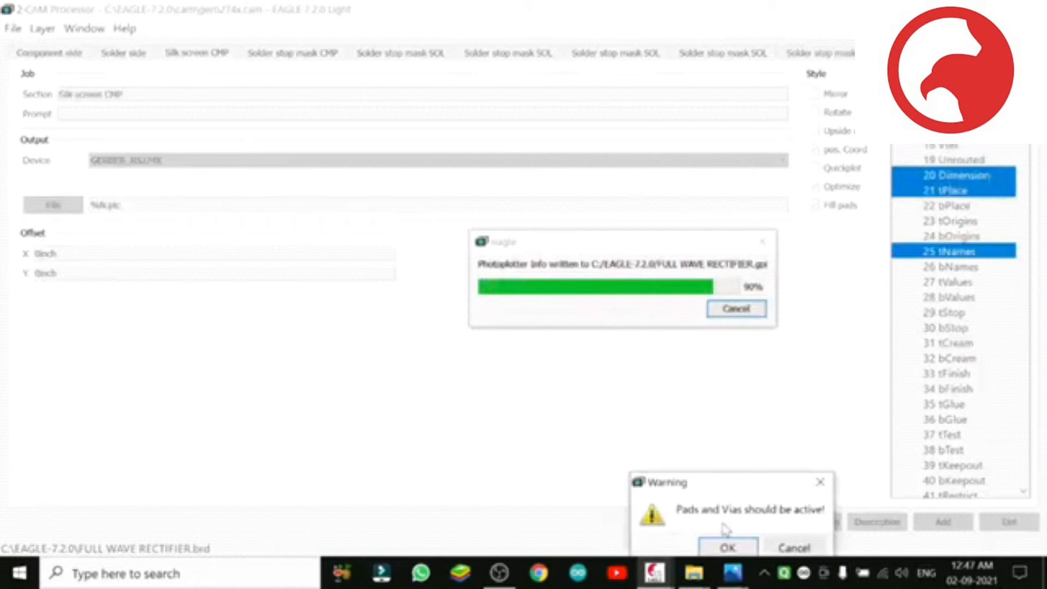
{"action": "left_click", "coordinate": [727, 547]}
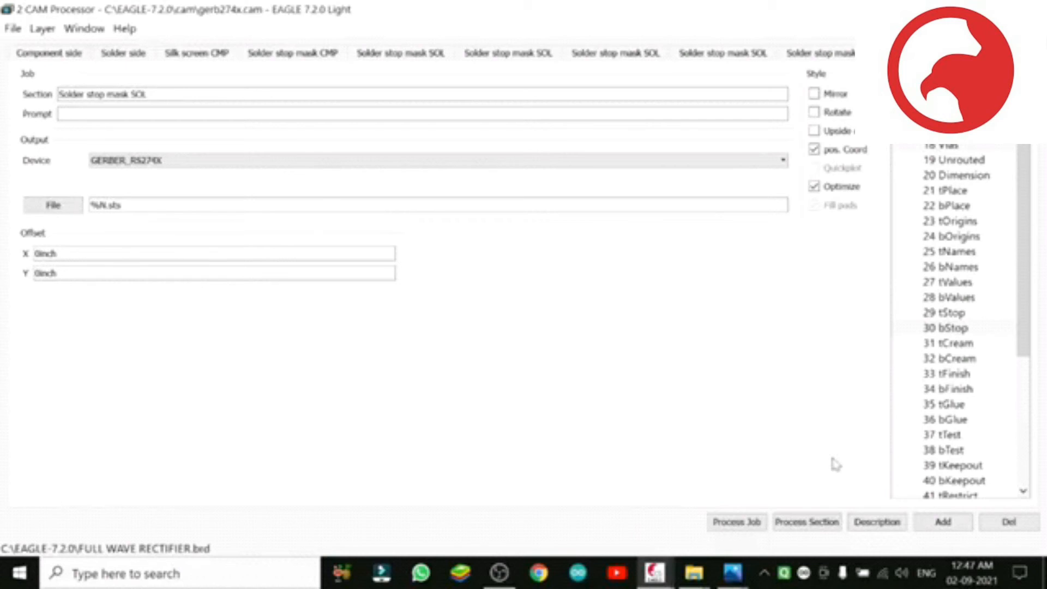
Step: Restore the CAM Processor window to its smaller size and minimize it, the board and the Photos window to reach the desktop
{"action": "left_click", "coordinate": [951, 525]}
{"action": "left_click", "coordinate": [989, 10]}
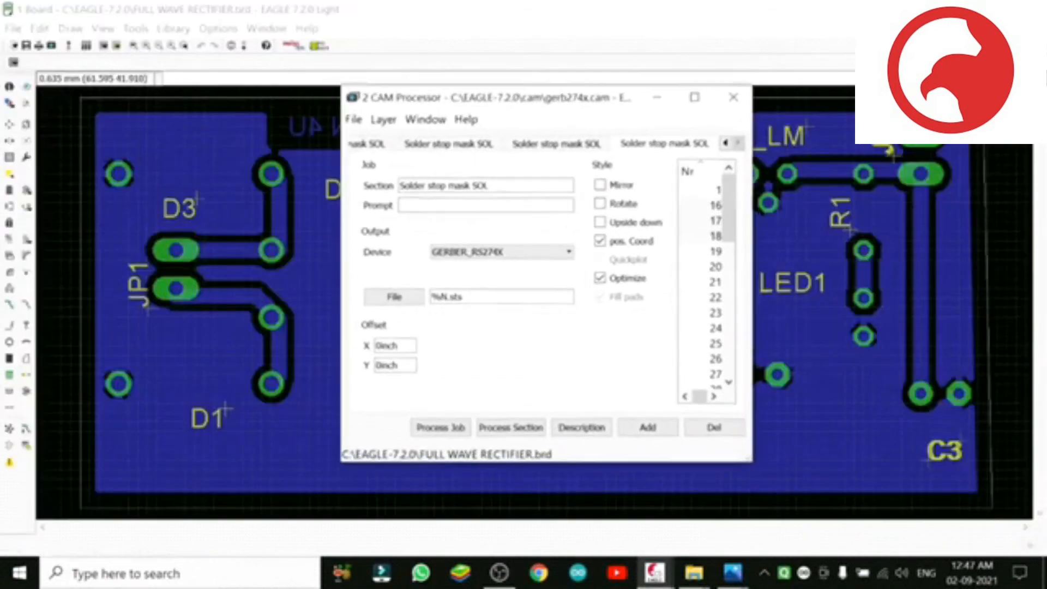
{"action": "left_click", "coordinate": [659, 101]}
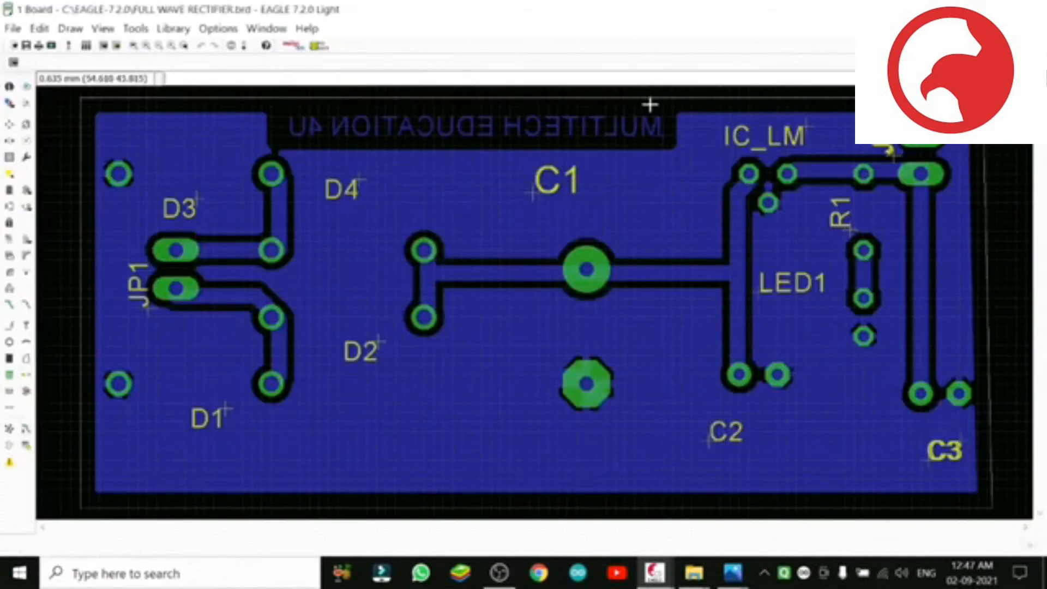
{"action": "left_click", "coordinate": [958, 9]}
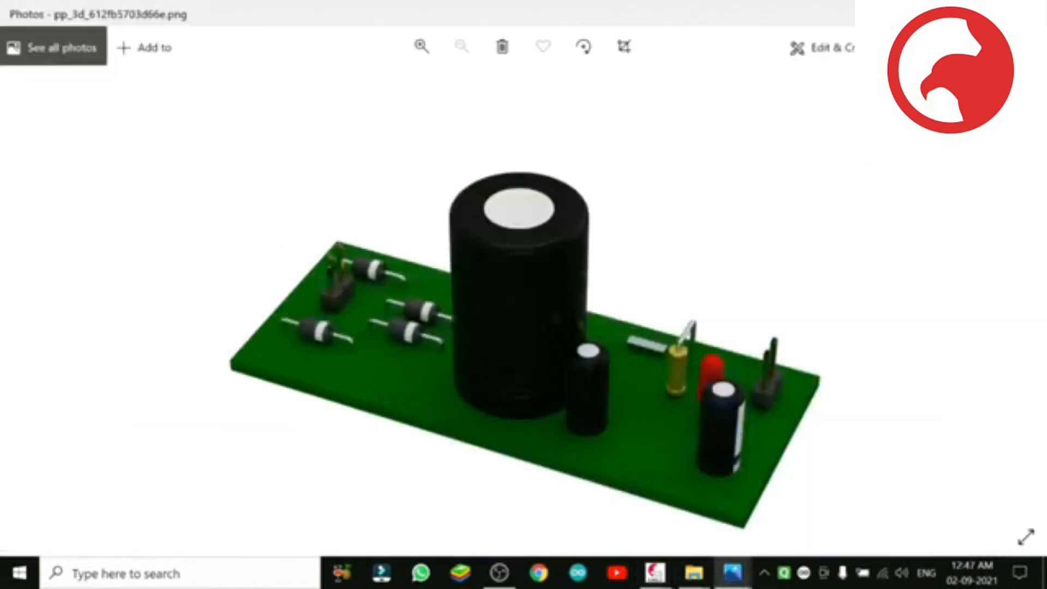
{"action": "left_click", "coordinate": [959, 9]}
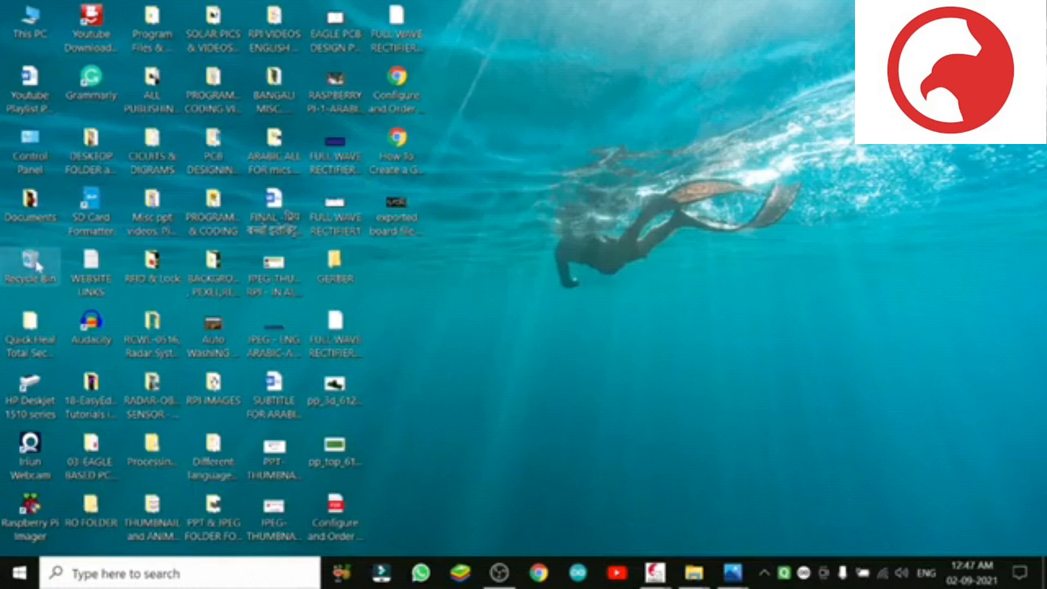
Step: Open the cam folder inside EAGLE-7.2.0 on drive C: from the Documents window and select the gerber file
{"action": "double_click", "coordinate": [27, 214]}
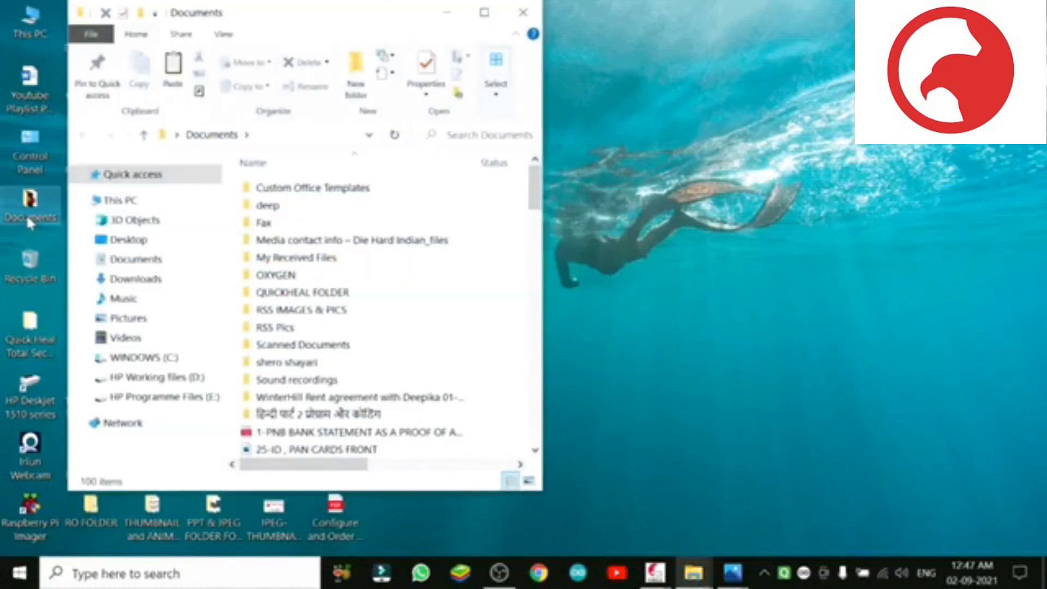
{"action": "left_click", "coordinate": [174, 359]}
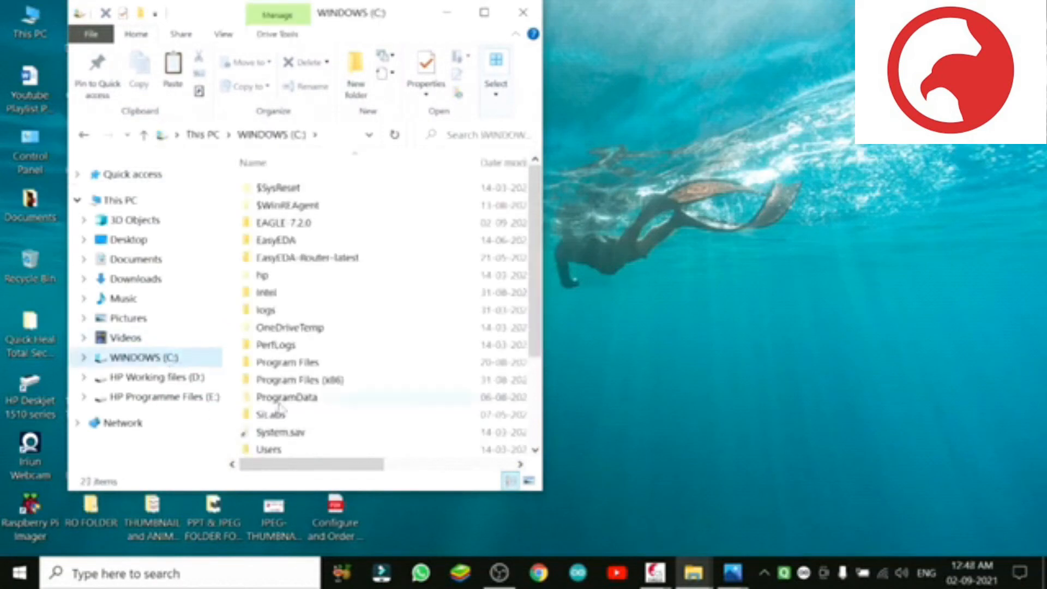
{"action": "double_click", "coordinate": [304, 223]}
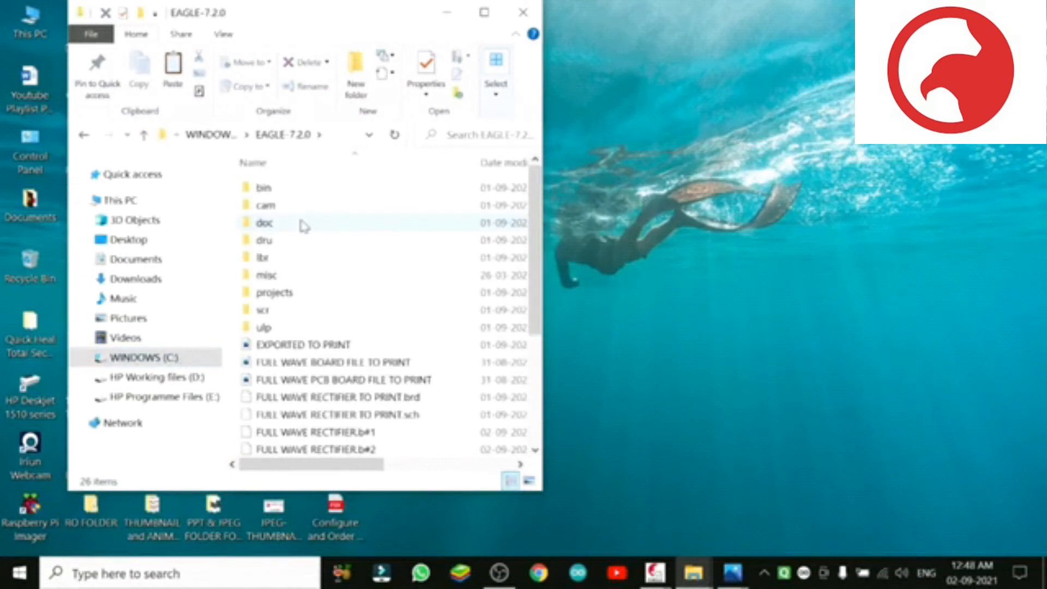
{"action": "left_click", "coordinate": [275, 210]}
{"action": "double_click", "coordinate": [277, 210]}
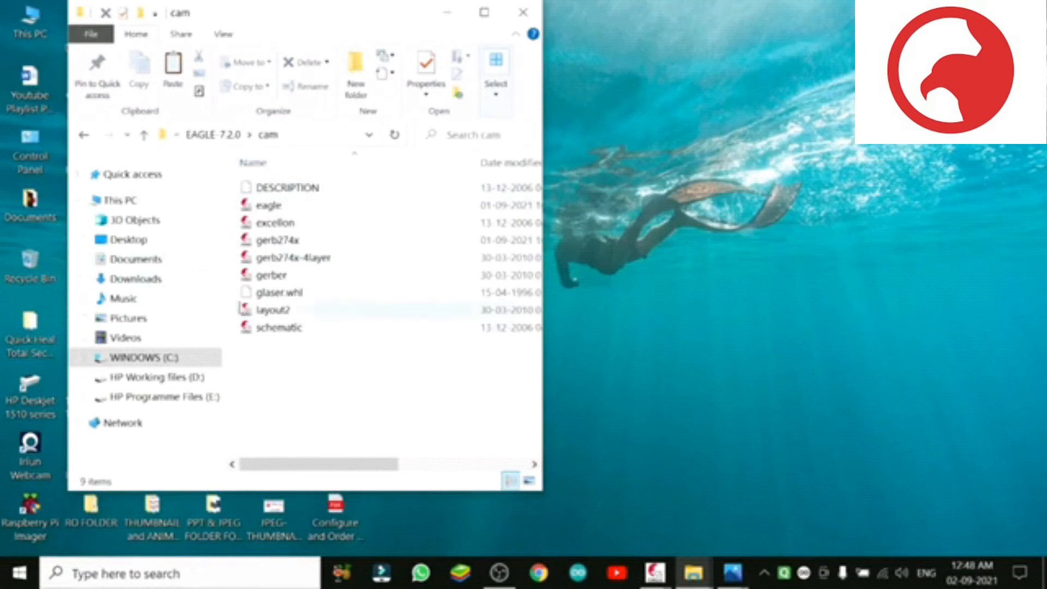
{"action": "left_click", "coordinate": [272, 279]}
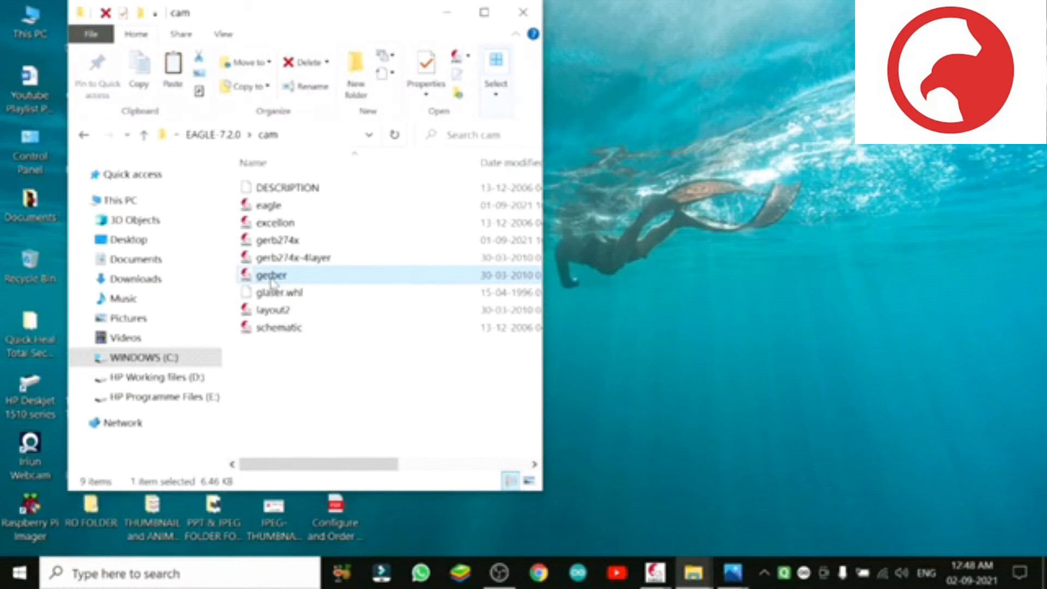
Step: Return to the EAGLE-7.2.0 folder, look through its files and minimize the folder window
{"action": "left_click", "coordinate": [84, 137]}
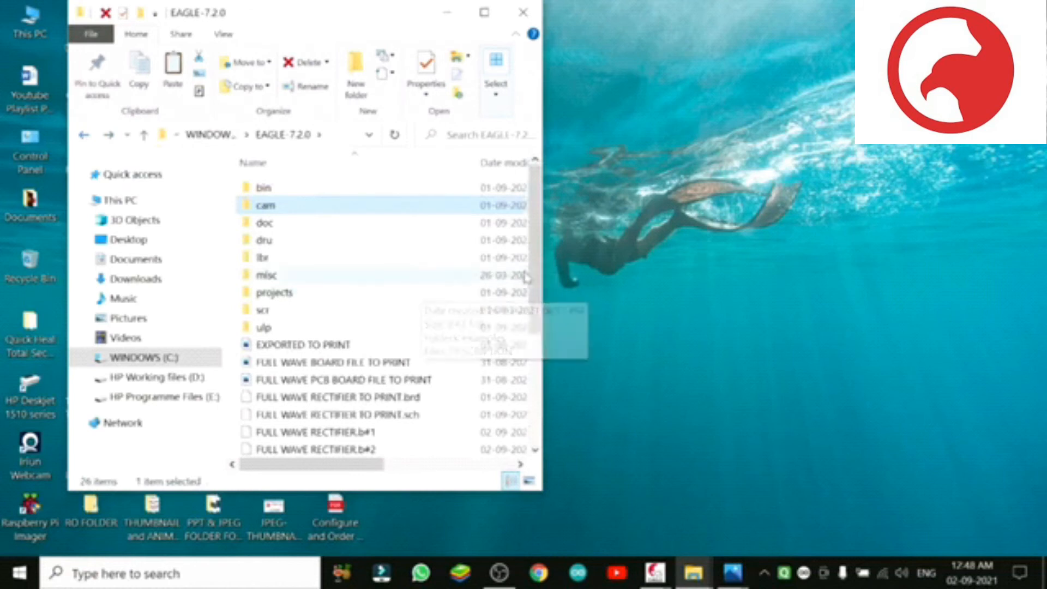
{"action": "left_click_drag", "start_coordinate": [536, 261], "coordinate": [519, 121]}
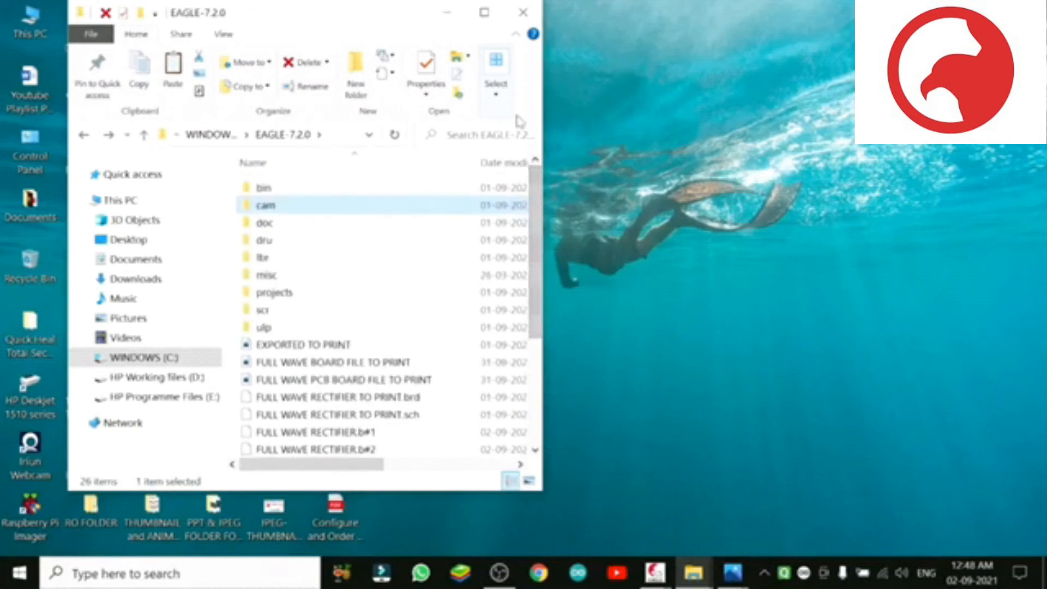
{"action": "left_click", "coordinate": [447, 12]}
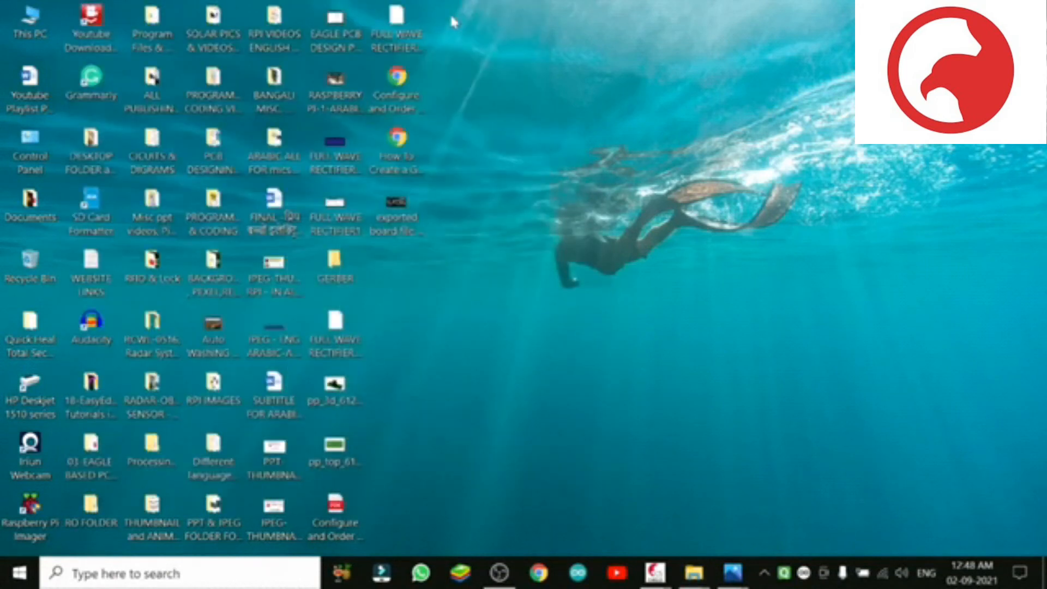
Step: Switch to Chrome and search the web for "3d brd viewer download"
{"action": "left_click", "coordinate": [538, 574]}
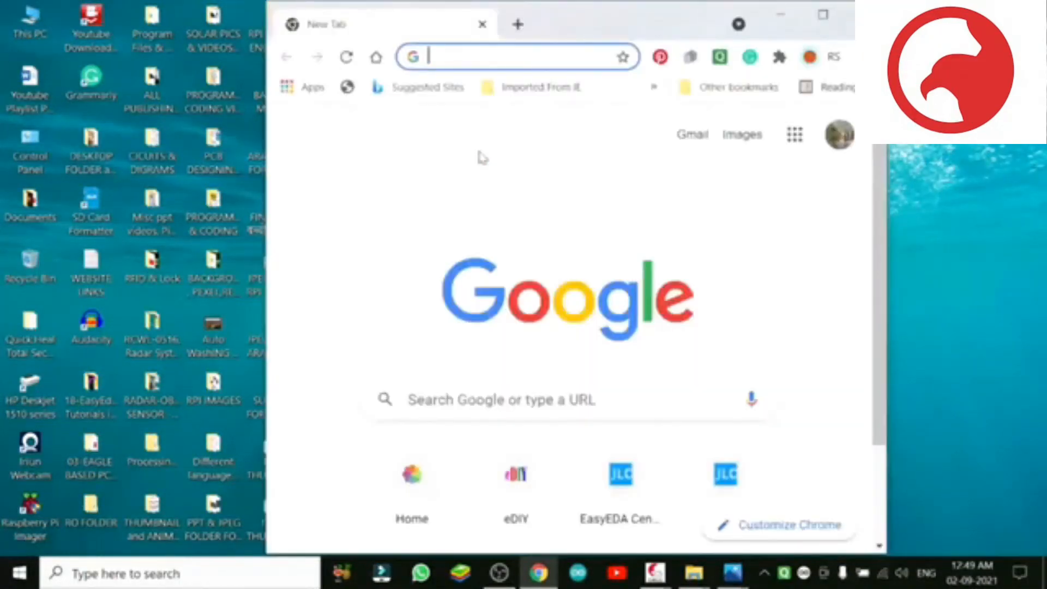
{"action": "left_click", "coordinate": [454, 57]}
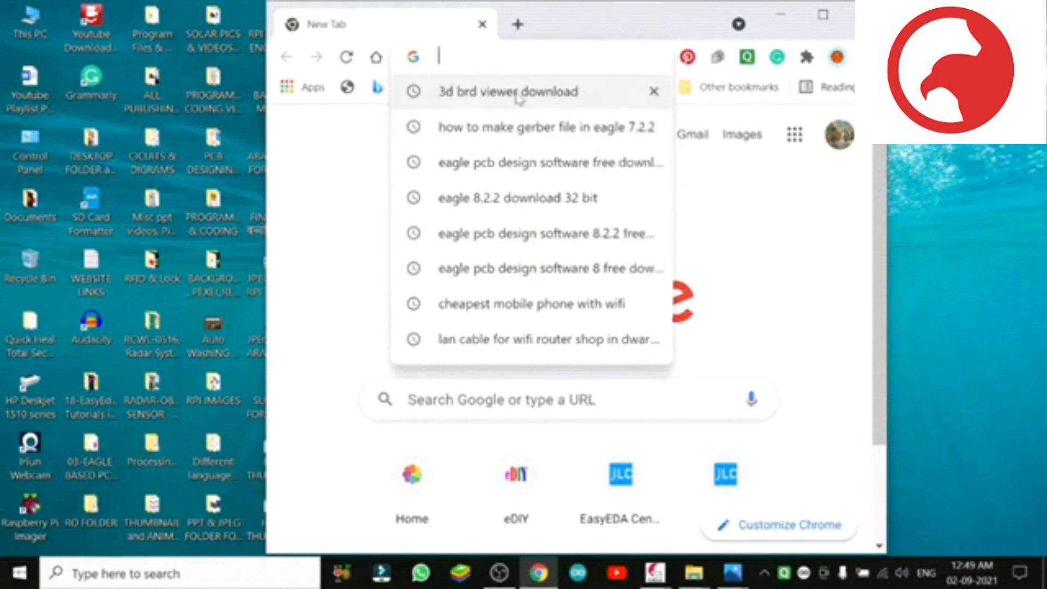
{"action": "left_click", "coordinate": [495, 93]}
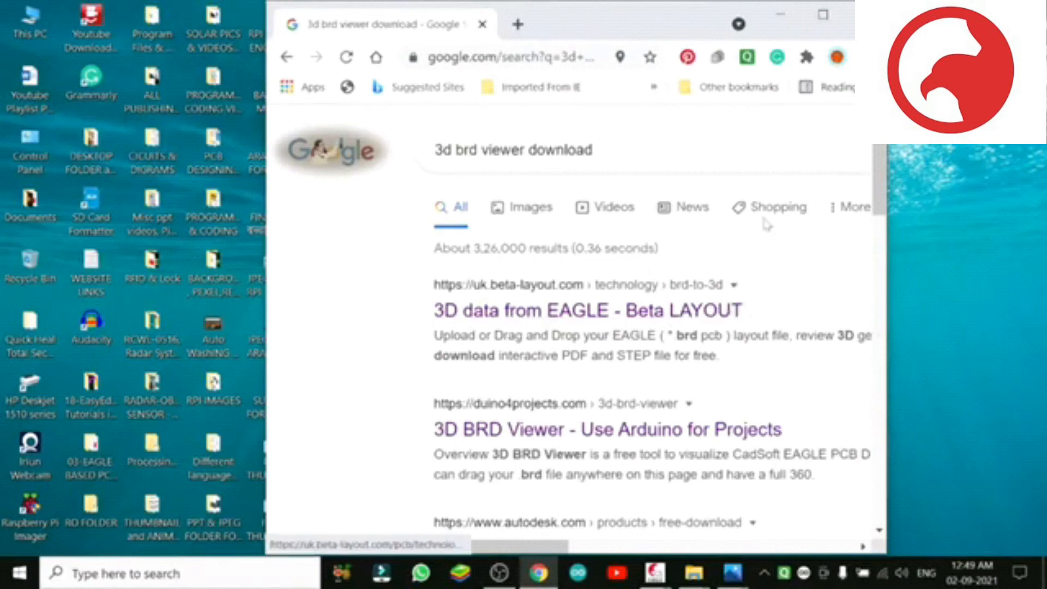
Step: Maximize the browser, open the Beta LAYOUT "3D data from EAGLE" result and follow its link to the PCB configurator
{"action": "left_click", "coordinate": [823, 15]}
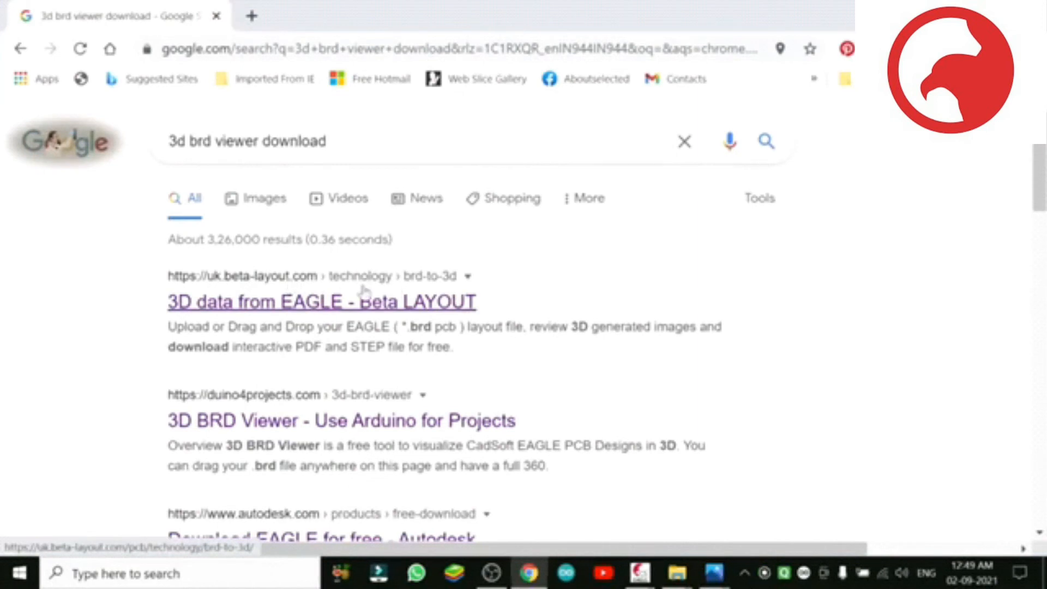
{"action": "left_click", "coordinate": [400, 303]}
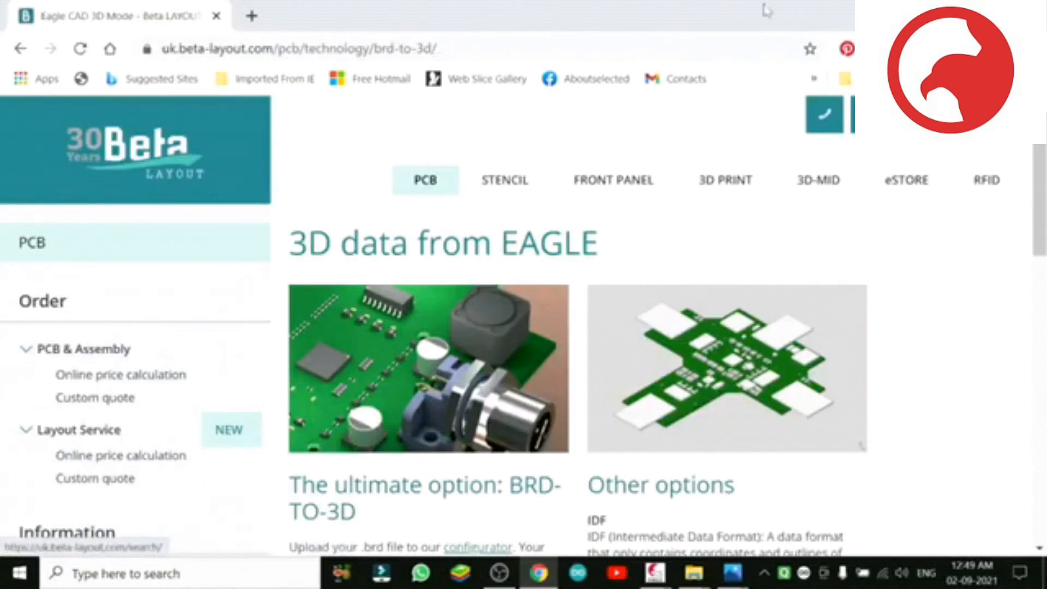
{"action": "left_click_drag", "start_coordinate": [1041, 182], "coordinate": [1025, 252]}
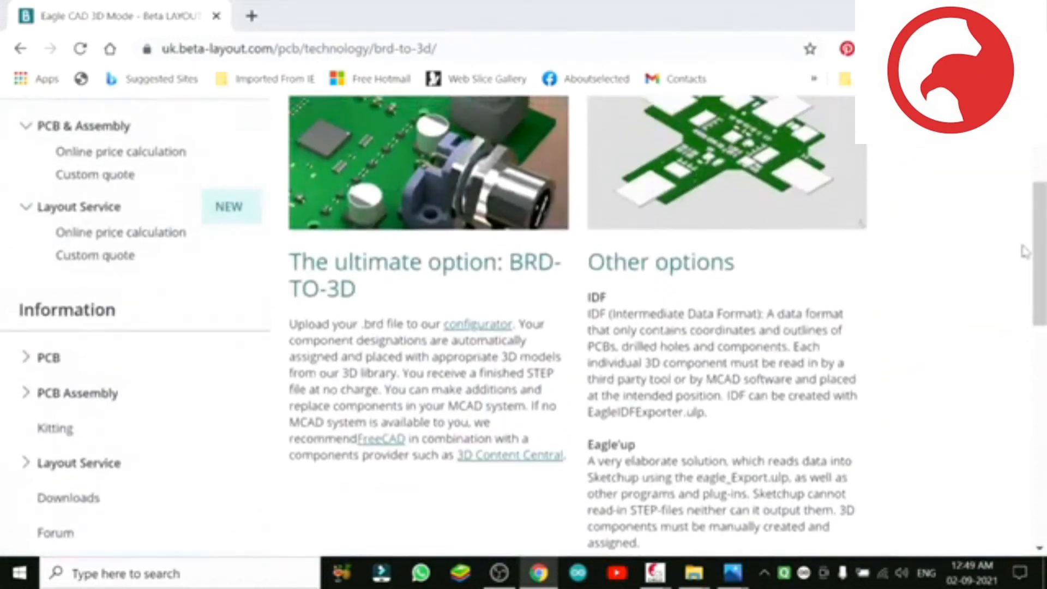
{"action": "left_click", "coordinate": [478, 326]}
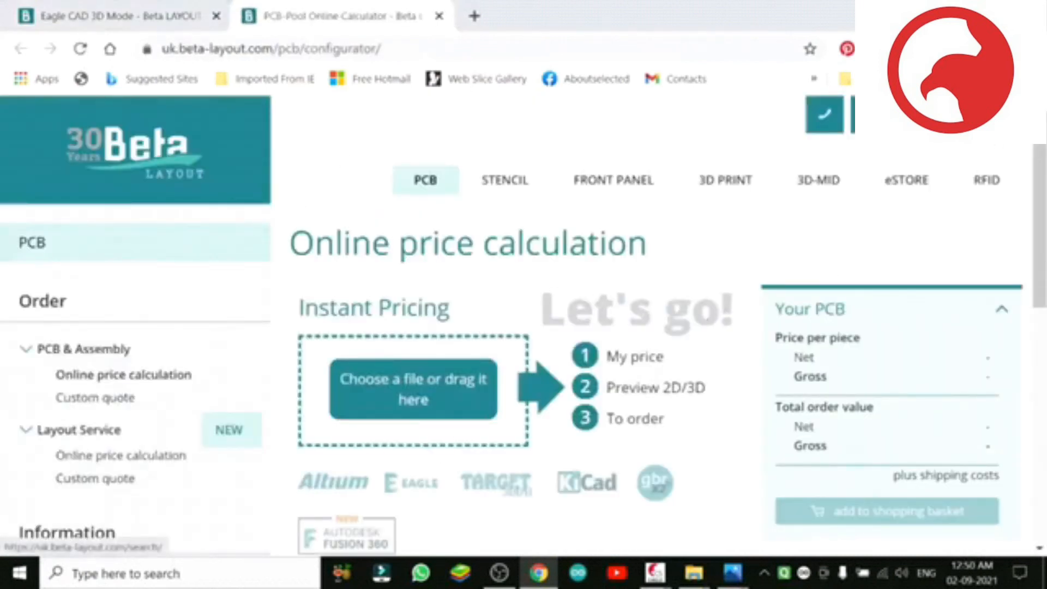
{"action": "left_click", "coordinate": [984, 9]}
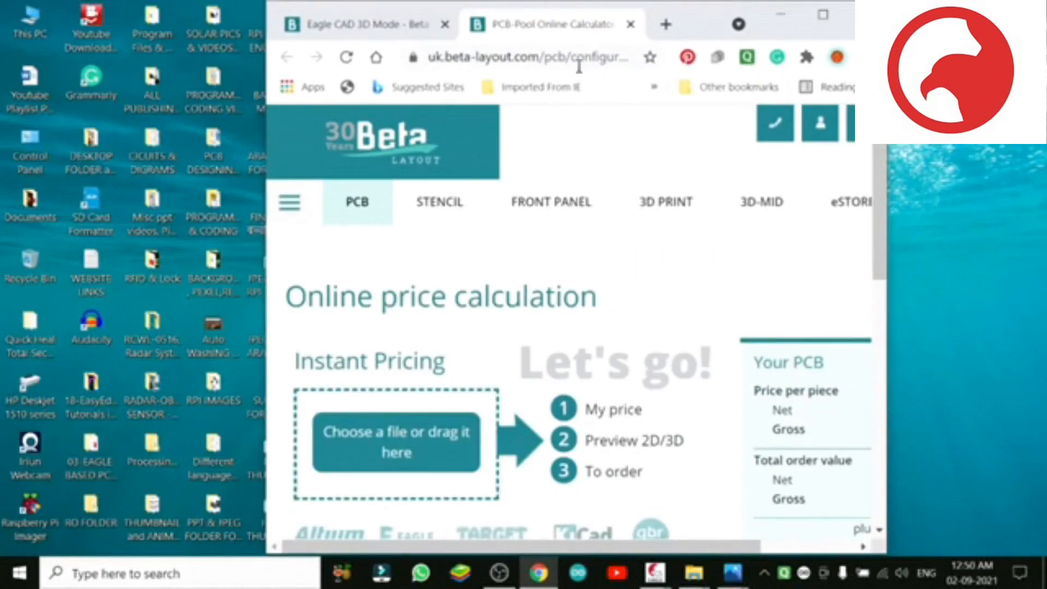
{"action": "left_click_drag", "start_coordinate": [696, 17], "coordinate": [802, 1]}
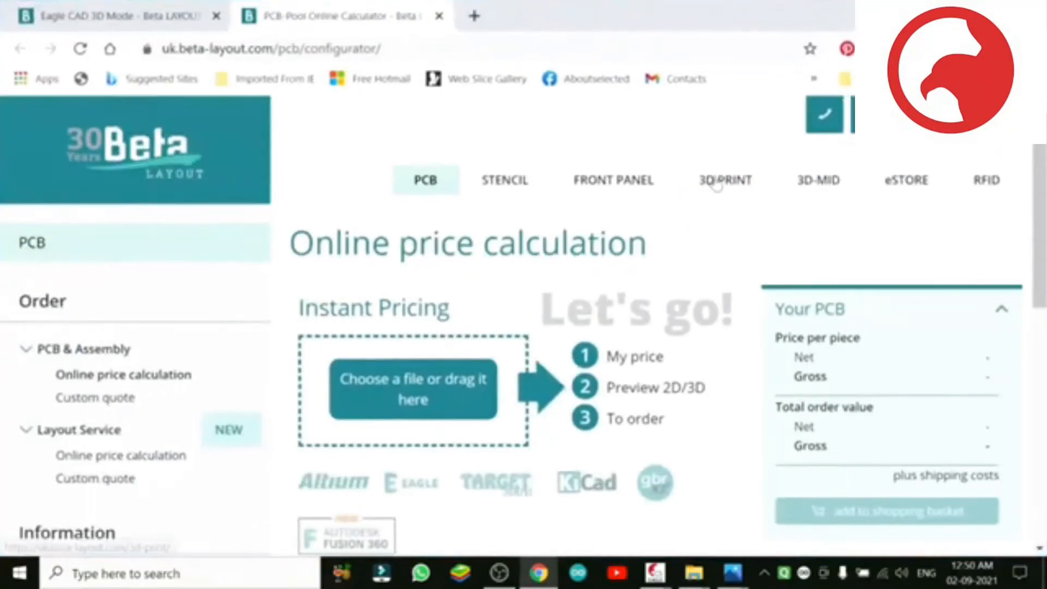
{"action": "left_click", "coordinate": [985, 9]}
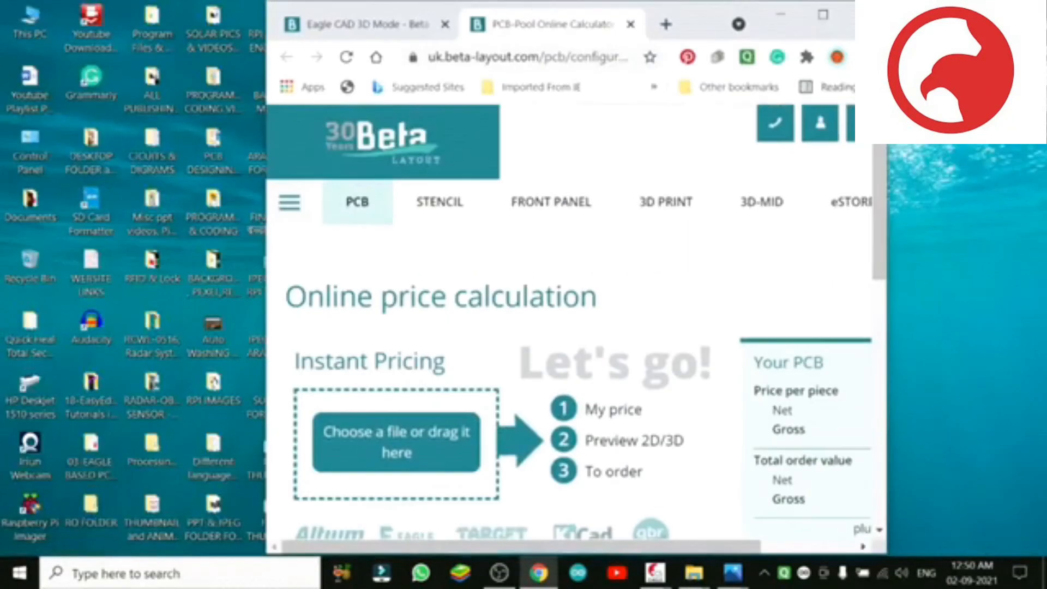
{"action": "left_click_drag", "start_coordinate": [695, 10], "coordinate": [796, 1]}
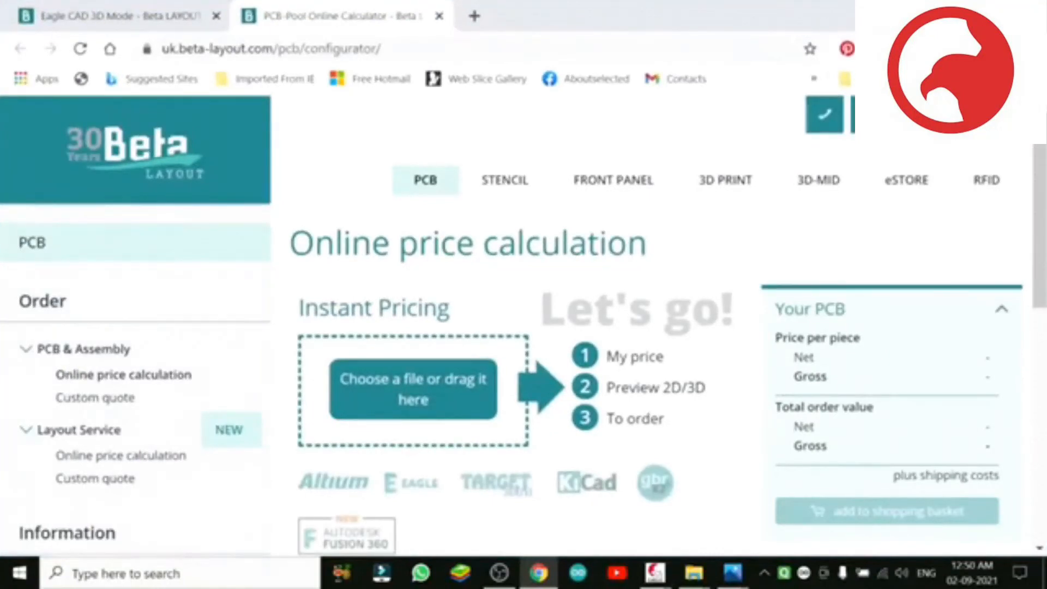
Step: Restore the browser to its smaller size and bring up the EAGLE-7.2.0 folder window in front of it
{"action": "left_click", "coordinate": [984, 10]}
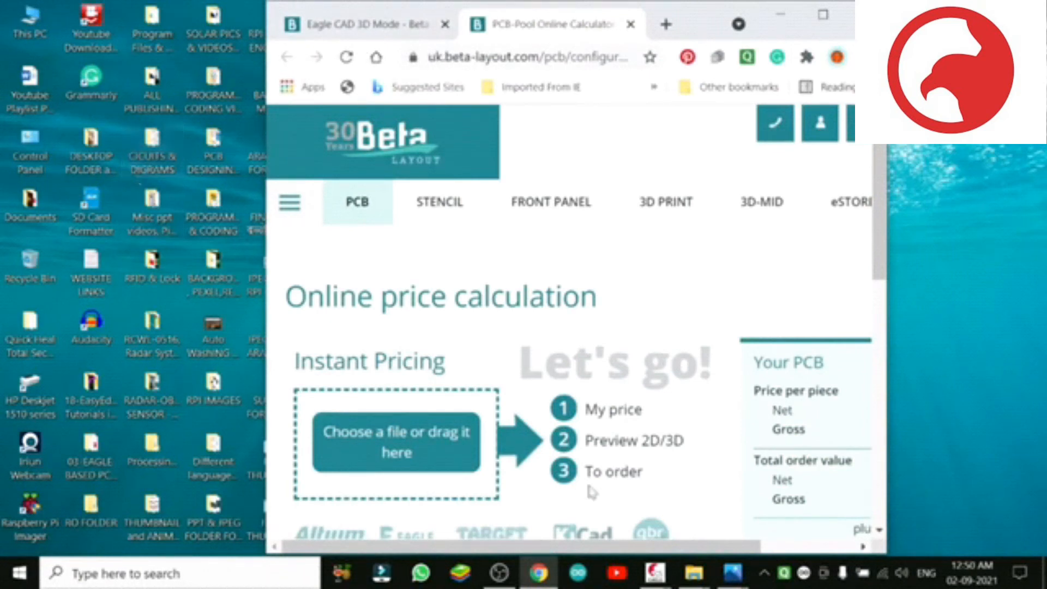
{"action": "mouse_move", "coordinate": [704, 581]}
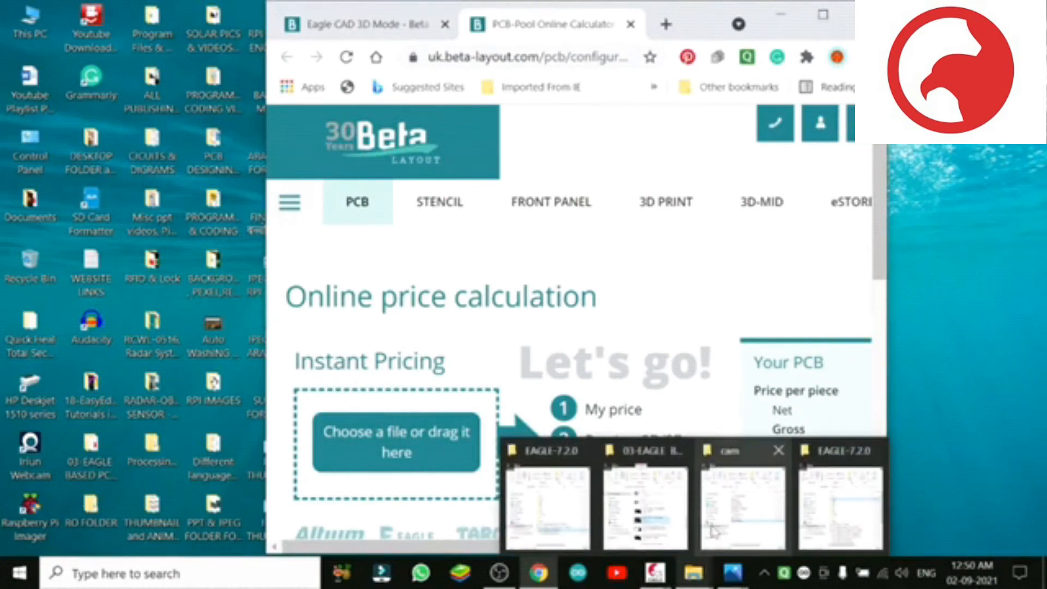
{"action": "mouse_move", "coordinate": [726, 498]}
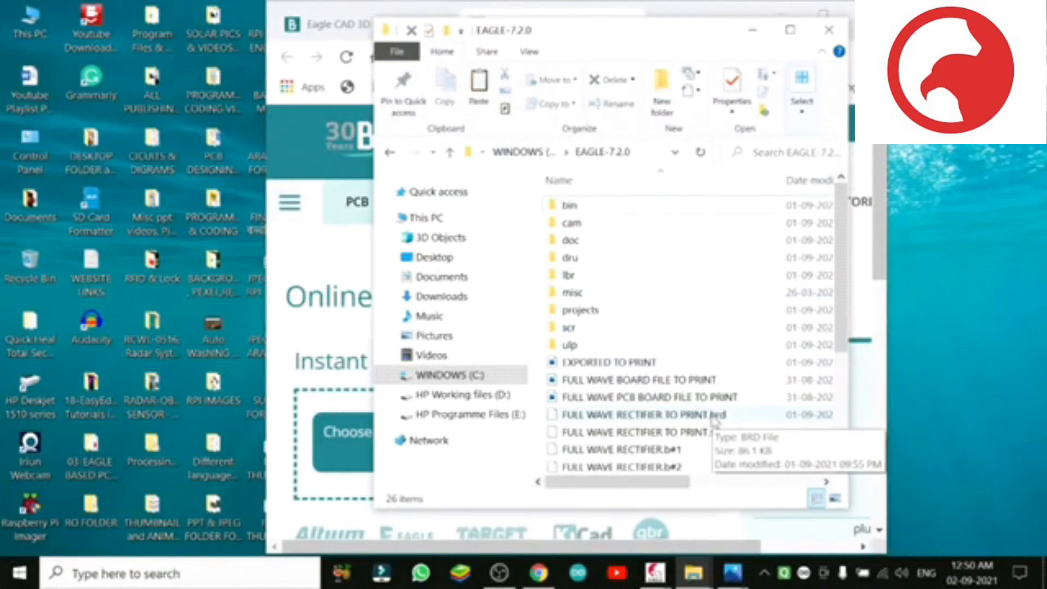
Step: Look through the cam folder's files and return to the EAGLE-7.2.0 folder
{"action": "left_click", "coordinate": [582, 228]}
{"action": "double_click", "coordinate": [581, 228]}
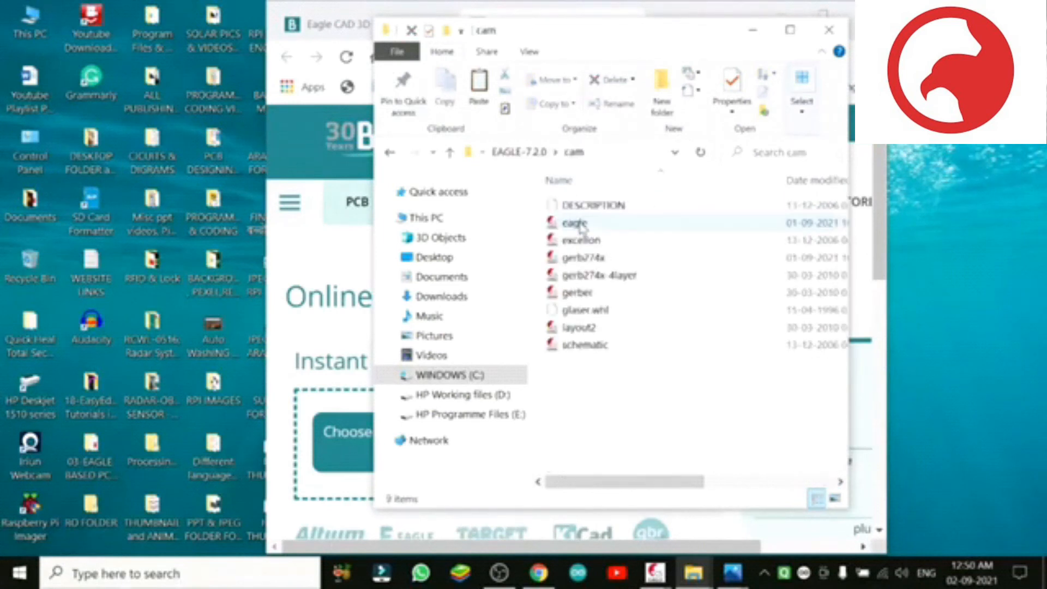
{"action": "left_click", "coordinate": [390, 155]}
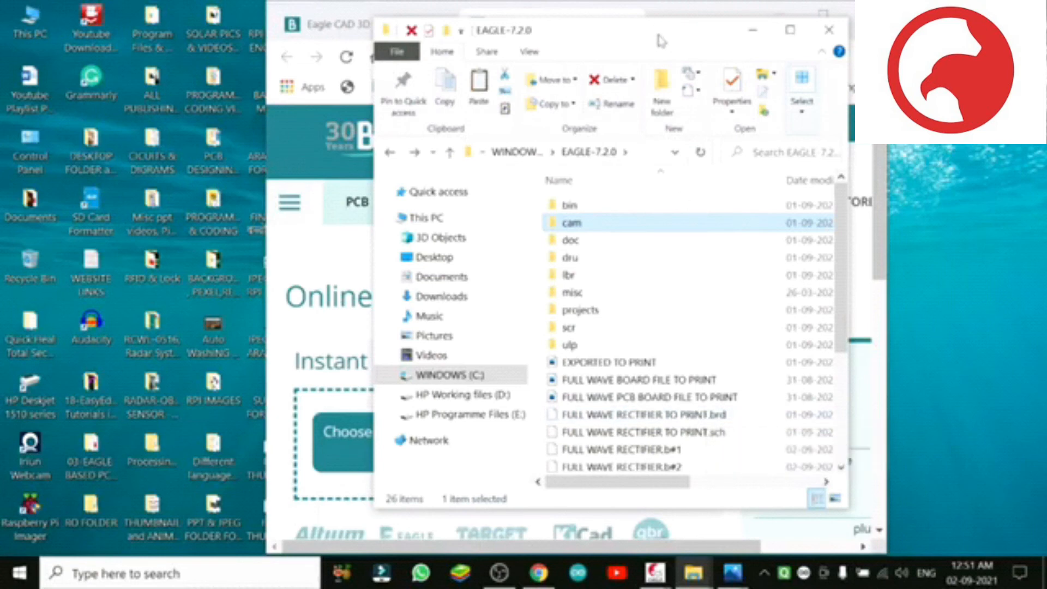
Step: Place the folder window beside the upload area, upload FULL WAVE RECTIFIER TO PRINT.brd from it to the configurator and maximize the browser
{"action": "left_click_drag", "start_coordinate": [661, 47], "coordinate": [217, 4]}
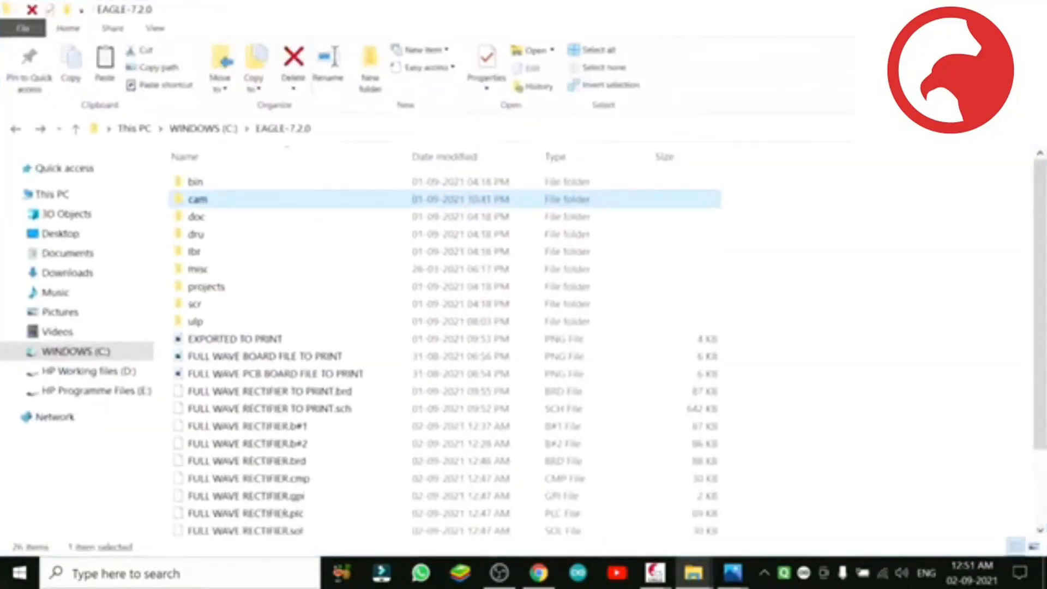
{"action": "left_click", "coordinate": [992, 10]}
{"action": "left_click_drag", "start_coordinate": [663, 21], "coordinate": [809, 39]}
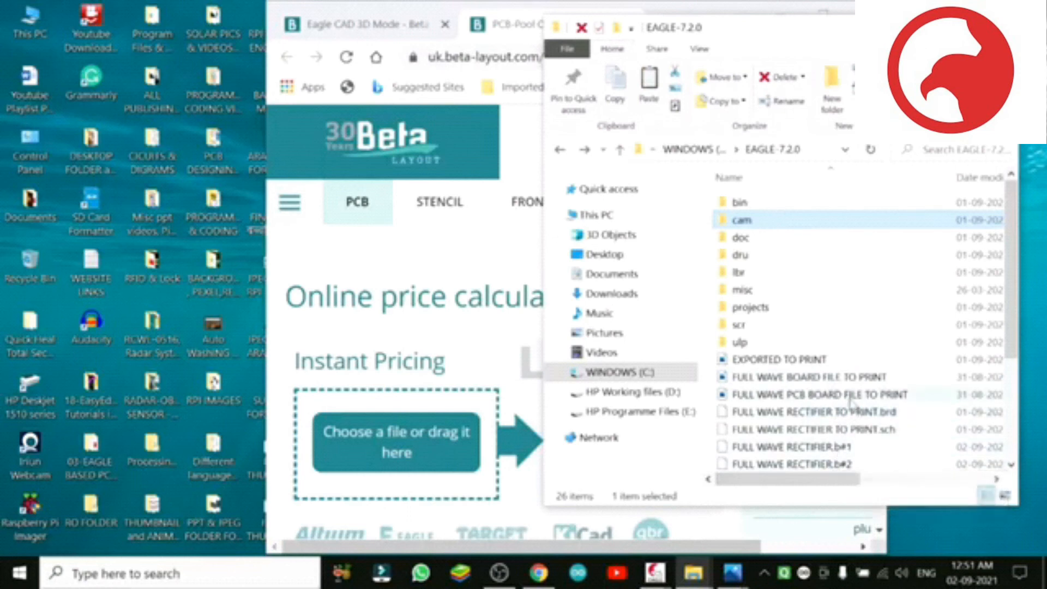
{"action": "left_click", "coordinate": [827, 413]}
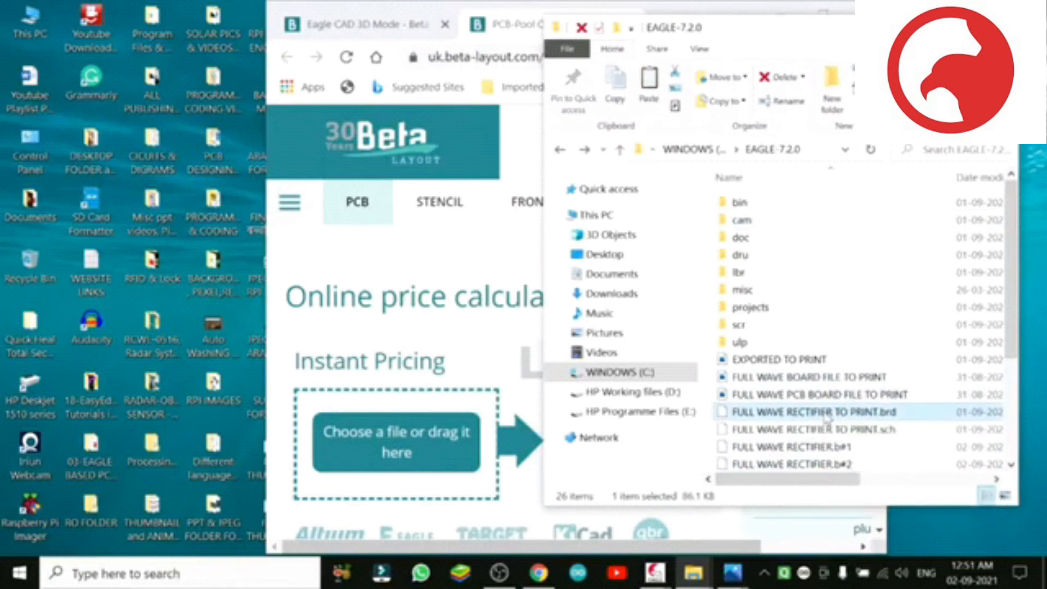
{"action": "left_click_drag", "start_coordinate": [827, 417], "coordinate": [421, 442]}
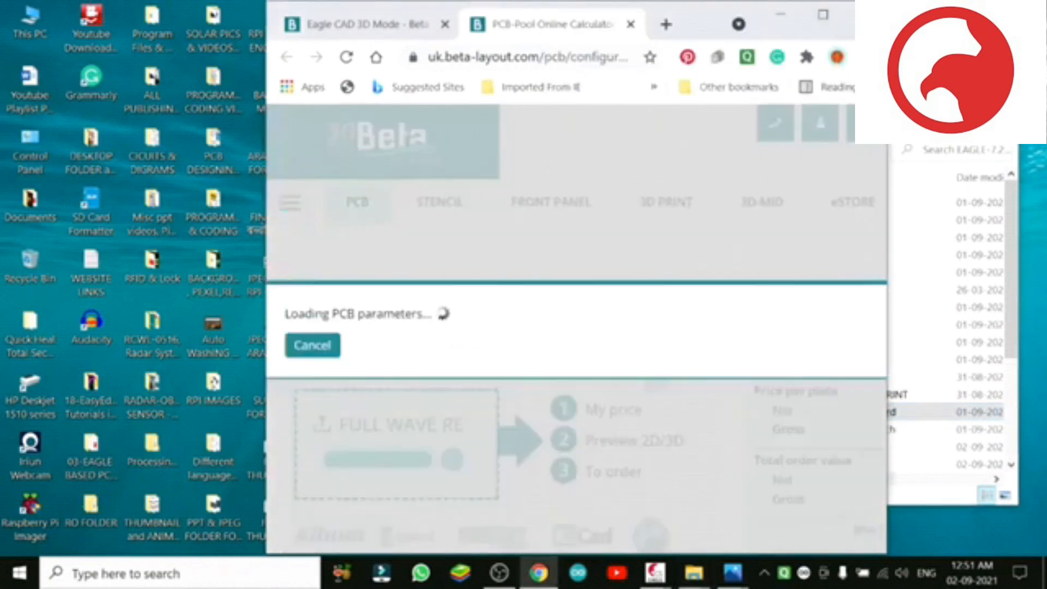
{"action": "left_click", "coordinate": [922, 102]}
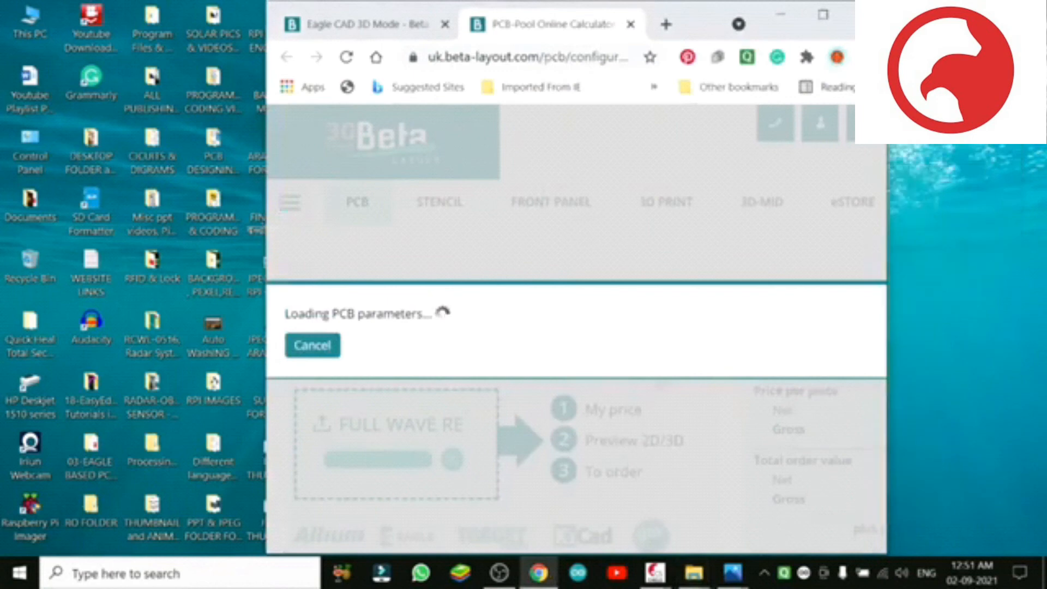
{"action": "left_click", "coordinate": [827, 15]}
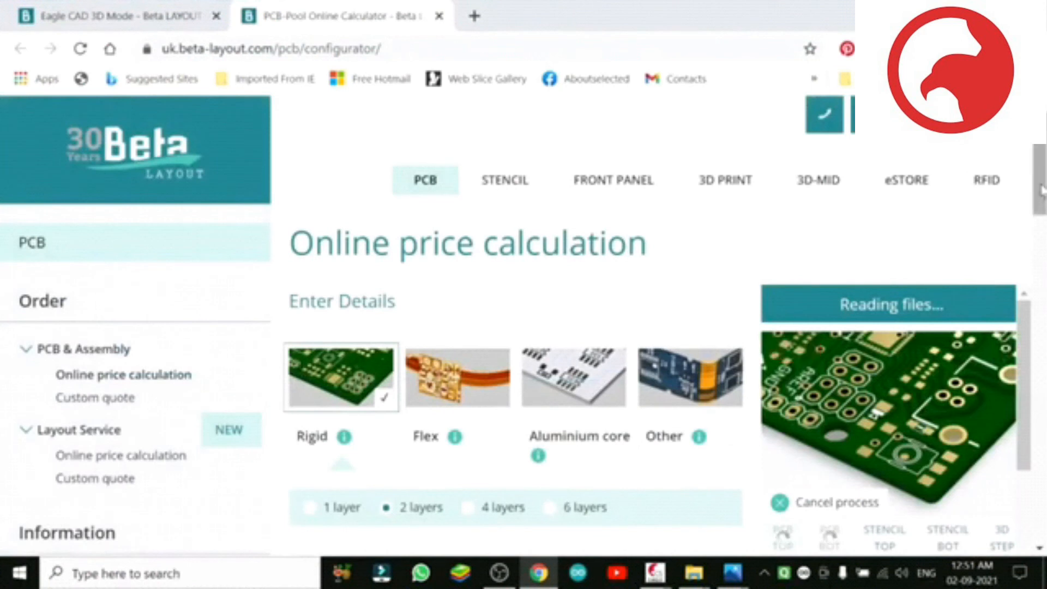
Step: Open the enlarged preview of the uploaded board and page past the bottom side to its 3D view
{"action": "scroll", "coordinate": [1040, 210], "scroll_direction": "down", "scroll_amount": 2}
{"action": "scroll", "coordinate": [1041, 210], "scroll_direction": "down", "scroll_amount": 1}
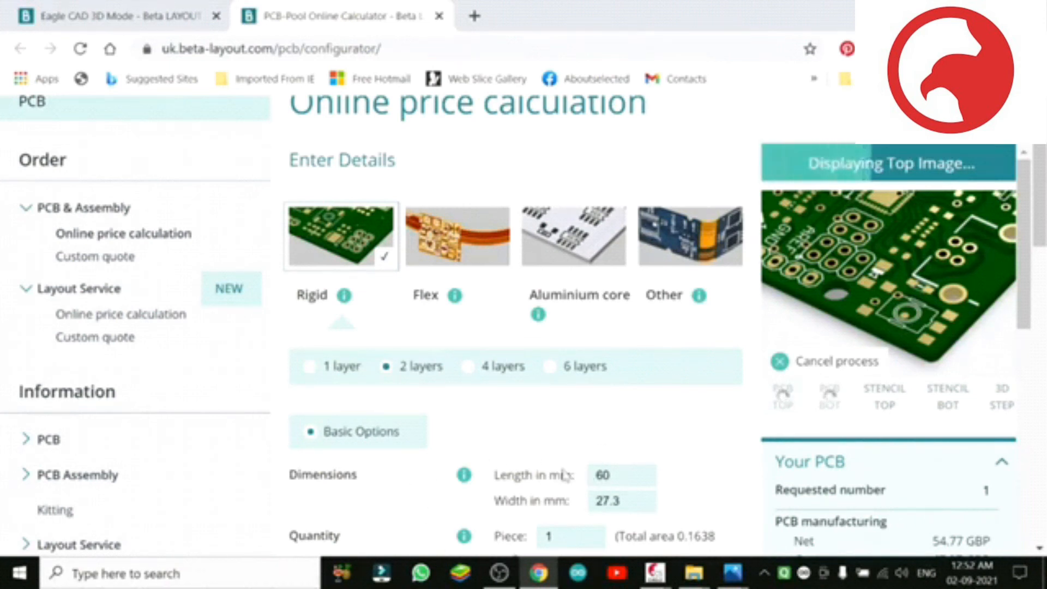
{"action": "left_click_drag", "start_coordinate": [1020, 248], "coordinate": [1025, 272]}
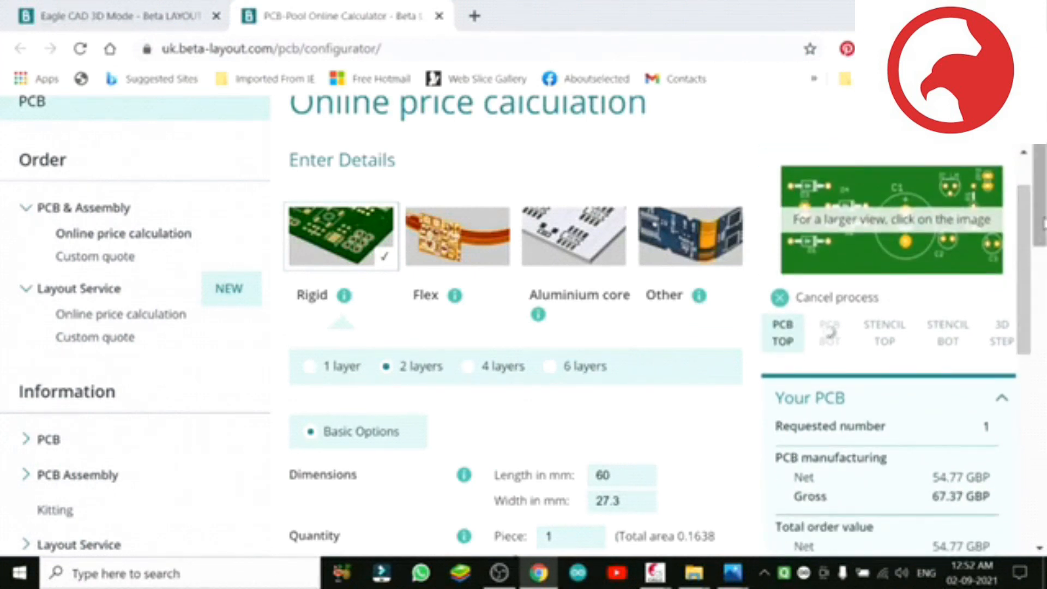
{"action": "scroll", "coordinate": [1023, 272], "scroll_direction": "down", "scroll_amount": 3}
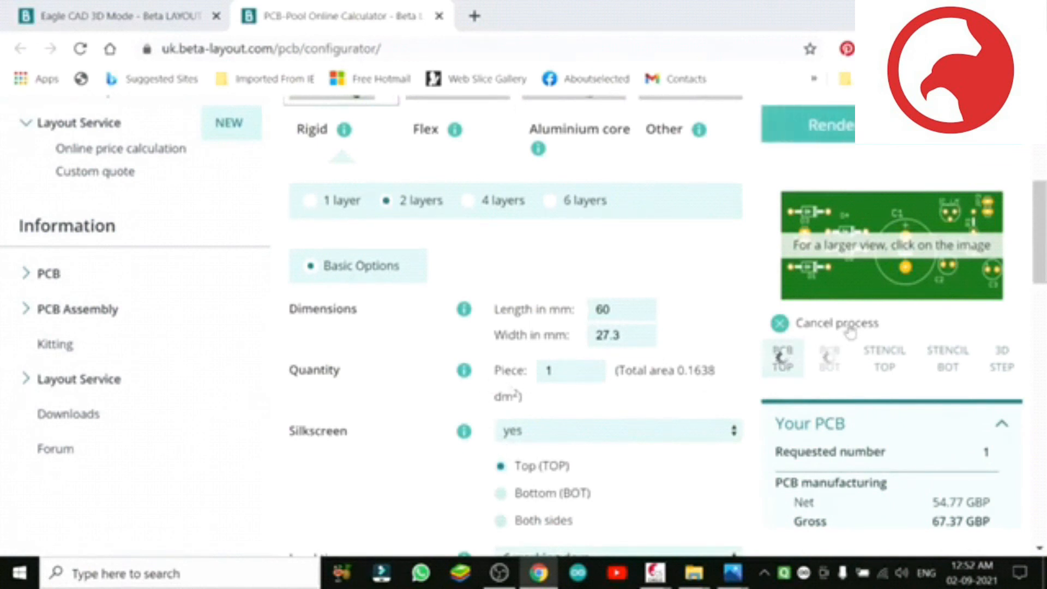
{"action": "left_click_drag", "start_coordinate": [1044, 245], "coordinate": [1042, 197]}
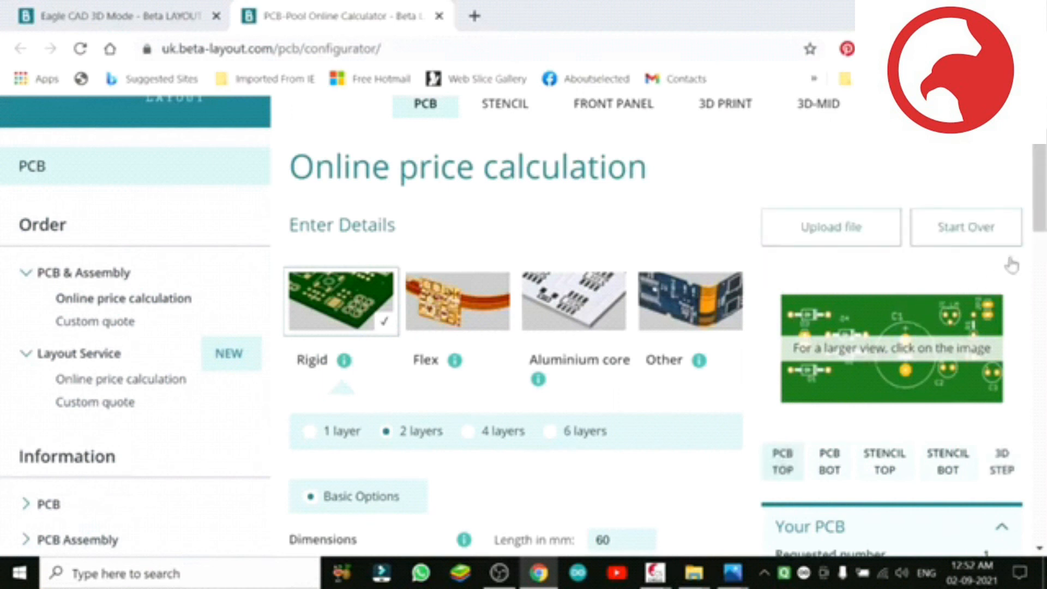
{"action": "scroll", "coordinate": [1037, 217], "scroll_direction": "down", "scroll_amount": 1}
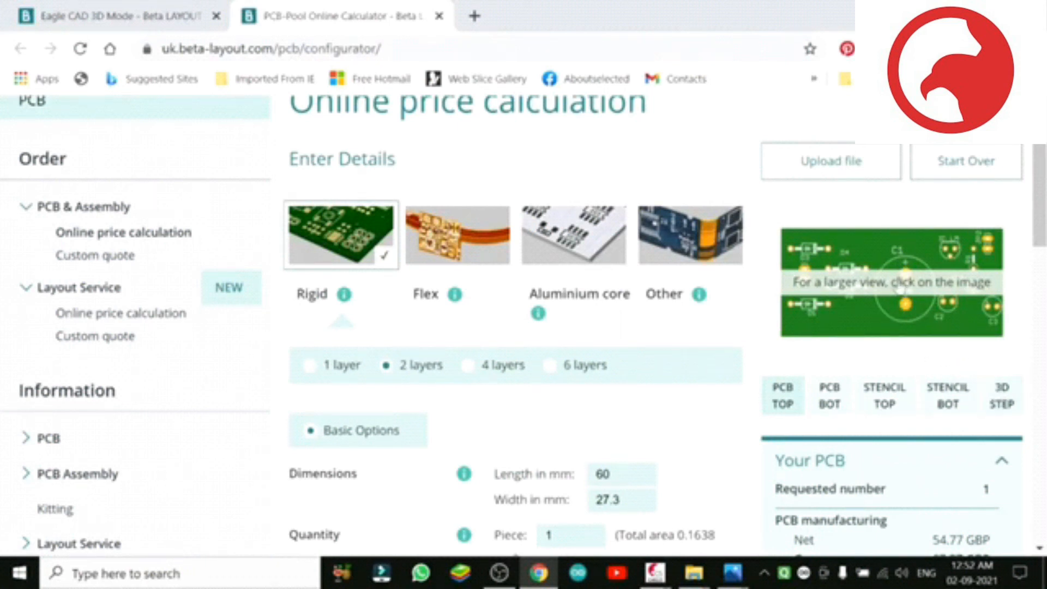
{"action": "left_click", "coordinate": [901, 287]}
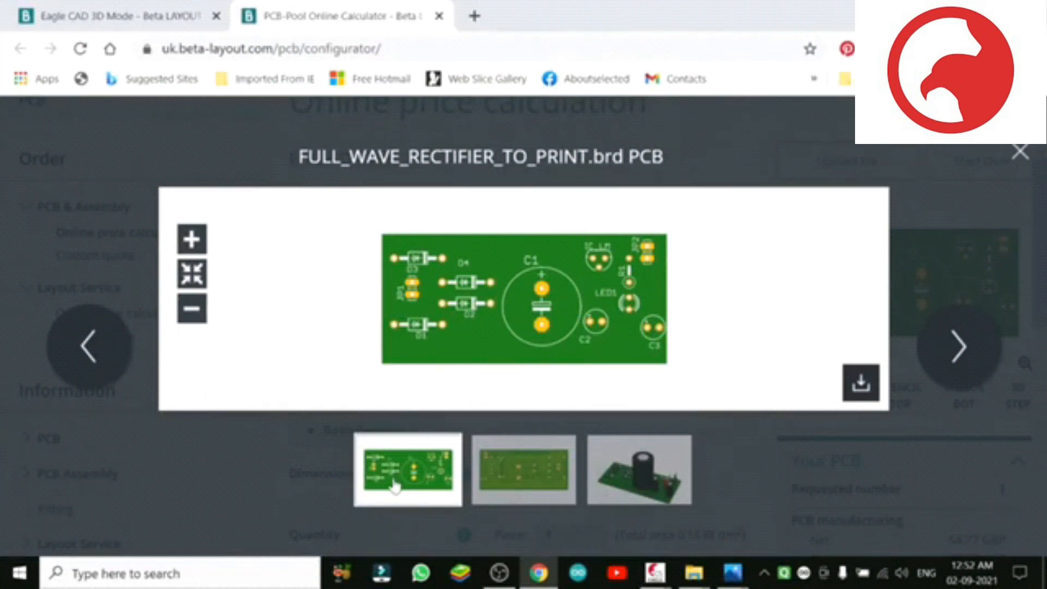
{"action": "left_click", "coordinate": [959, 349]}
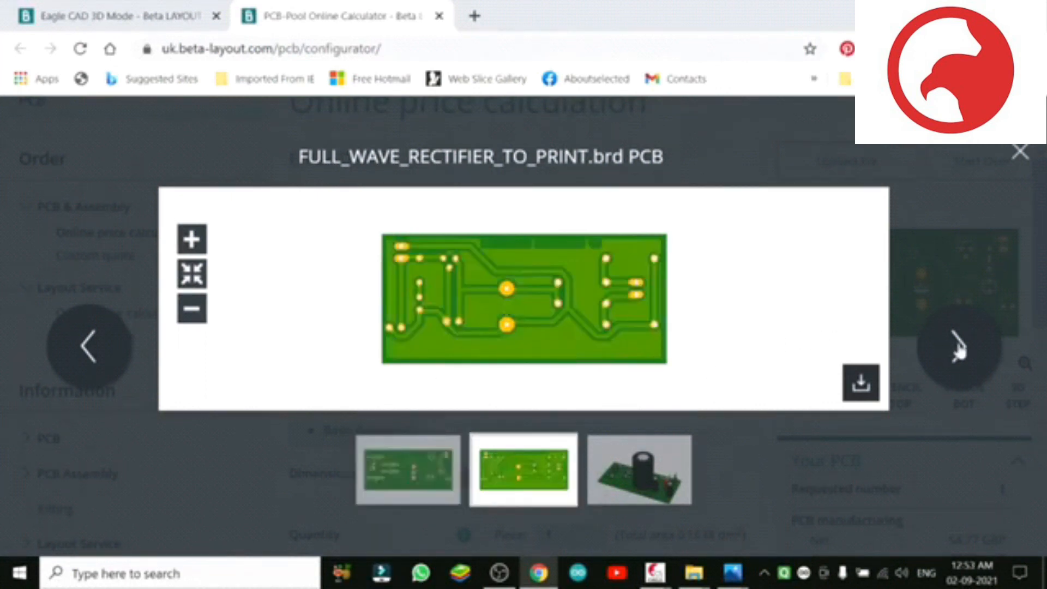
{"action": "left_click", "coordinate": [959, 350]}
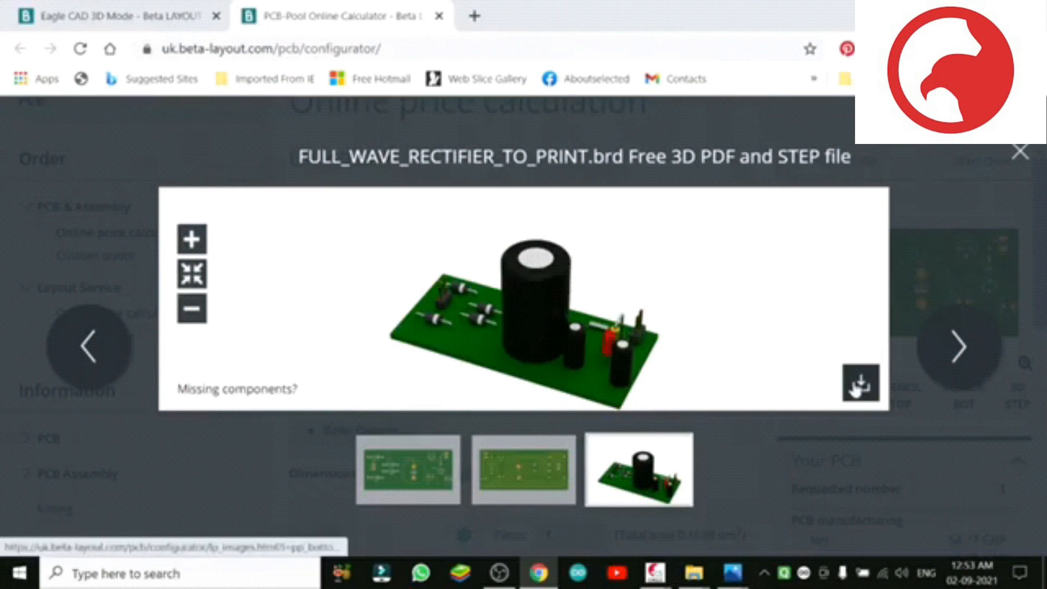
Step: Request the free 3D PDF and STEP file by filling in the contact's e-mail, send the request and close the notice
{"action": "left_click", "coordinate": [859, 383]}
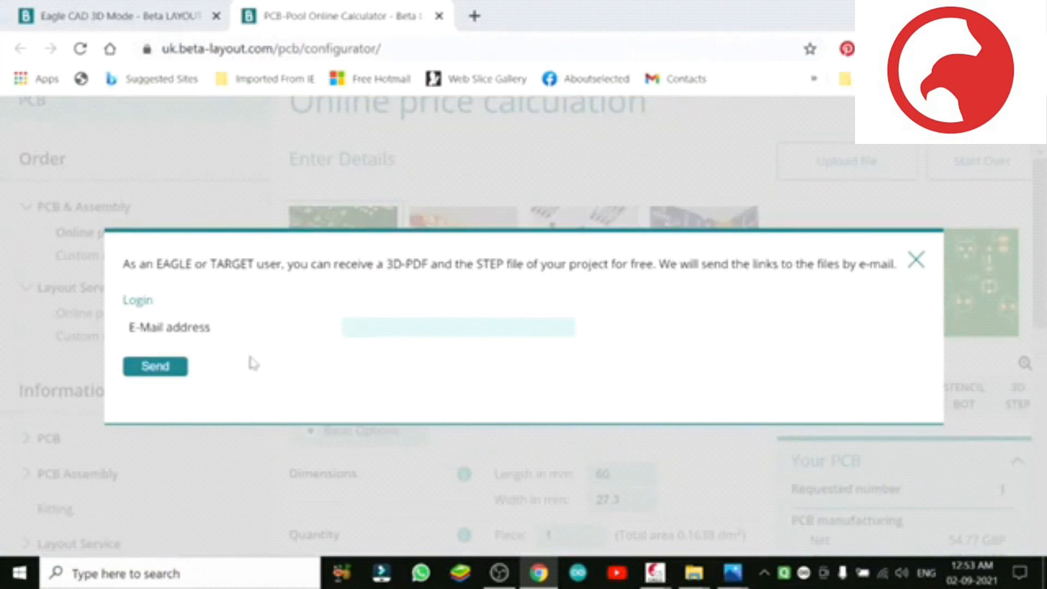
{"action": "left_click", "coordinate": [358, 329]}
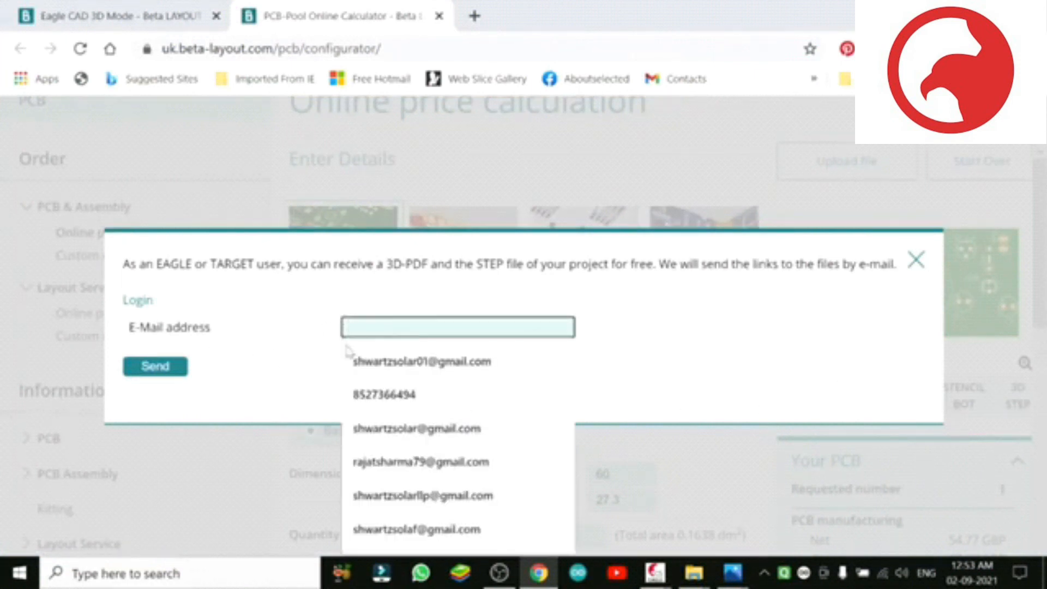
{"action": "left_click", "coordinate": [382, 428]}
{"action": "left_click", "coordinate": [174, 373]}
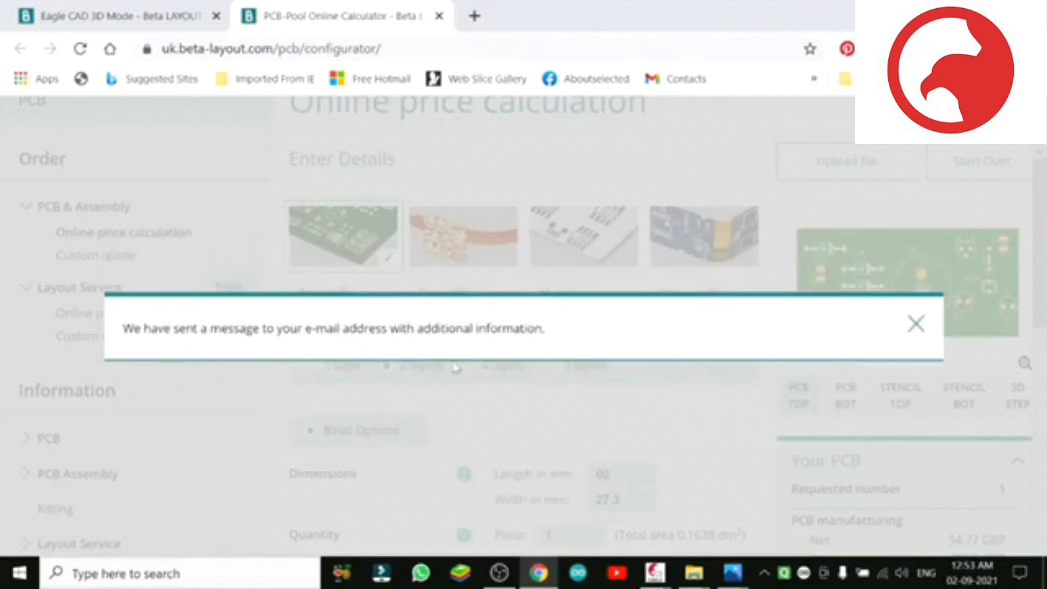
{"action": "left_click", "coordinate": [914, 325]}
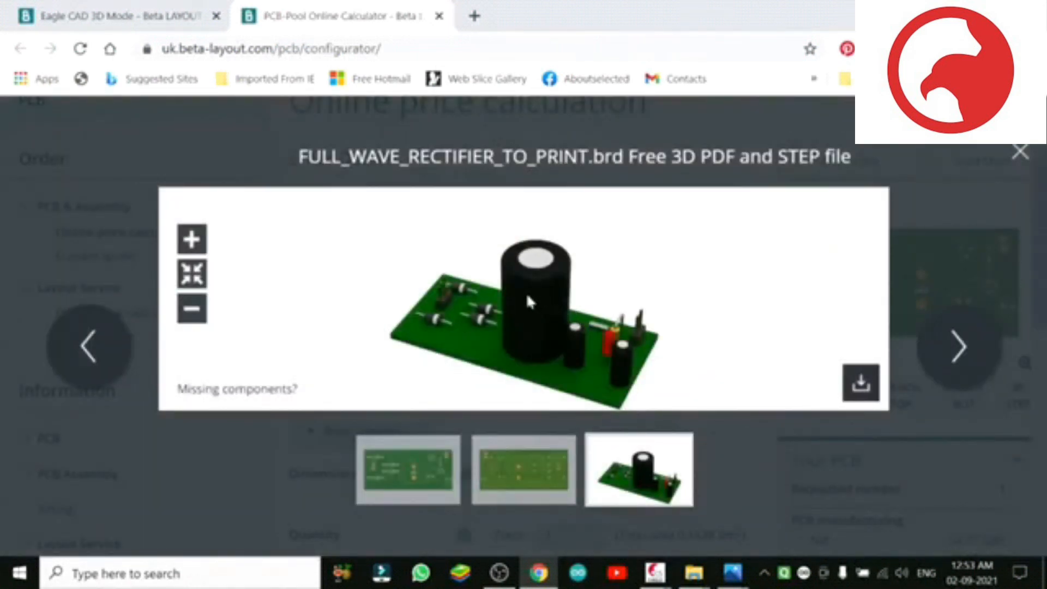
Step: Save the 3D board image to the Desktop as a PNG named 3d model full wave rectifier and close the enlarged preview
{"action": "right_click", "coordinate": [527, 302]}
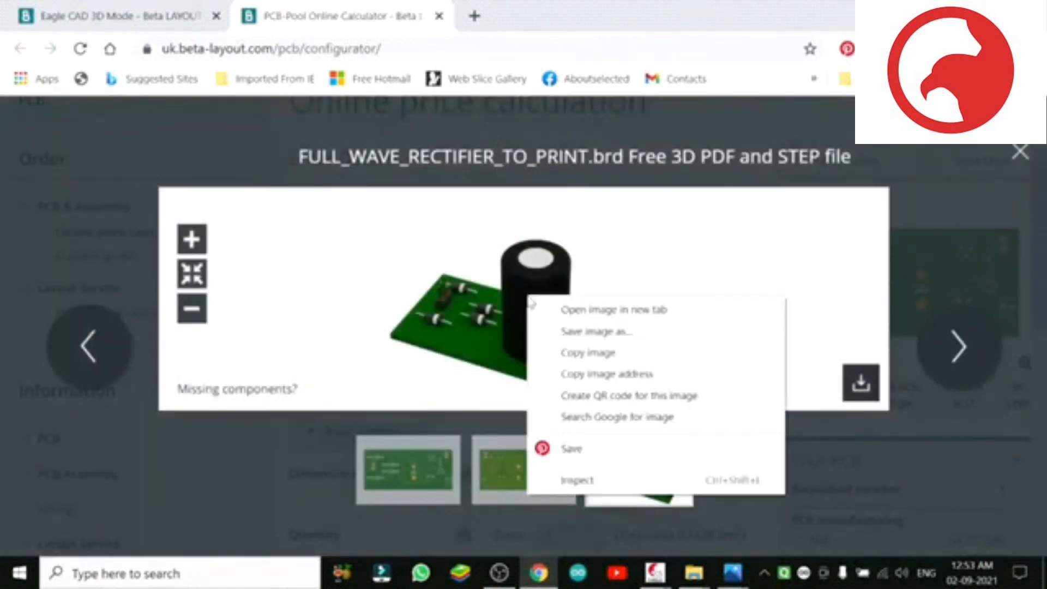
{"action": "left_click", "coordinate": [584, 331]}
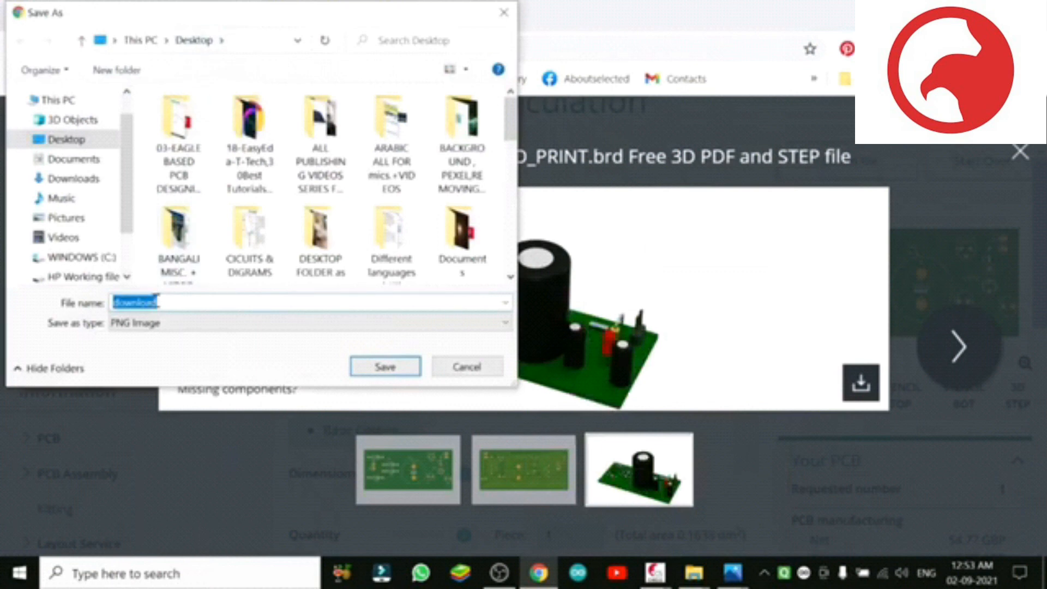
{"action": "type", "text": "3d model"}
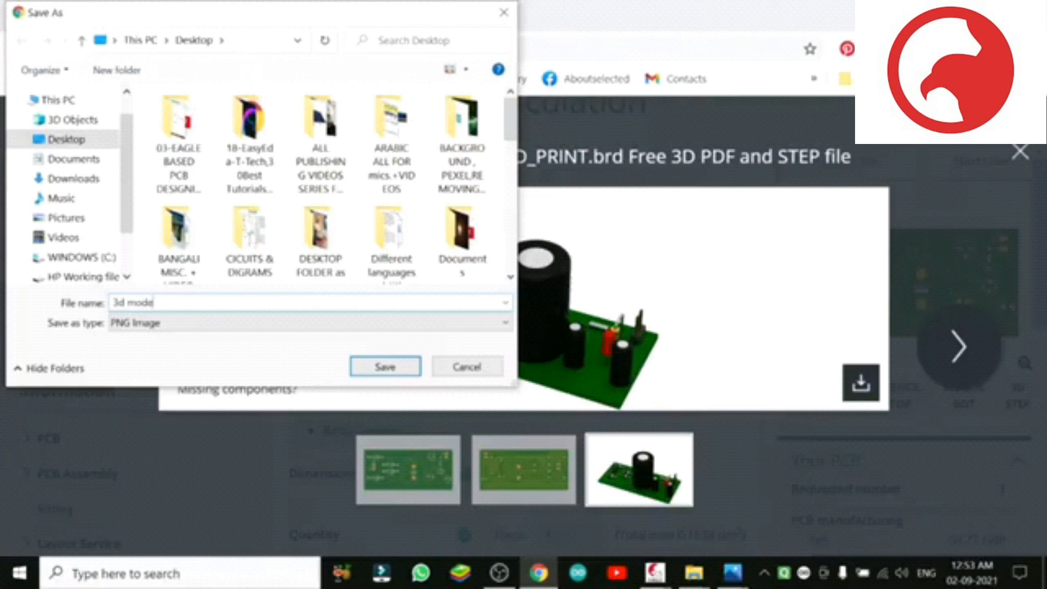
{"action": "type", "text": " full wave rectifier"}
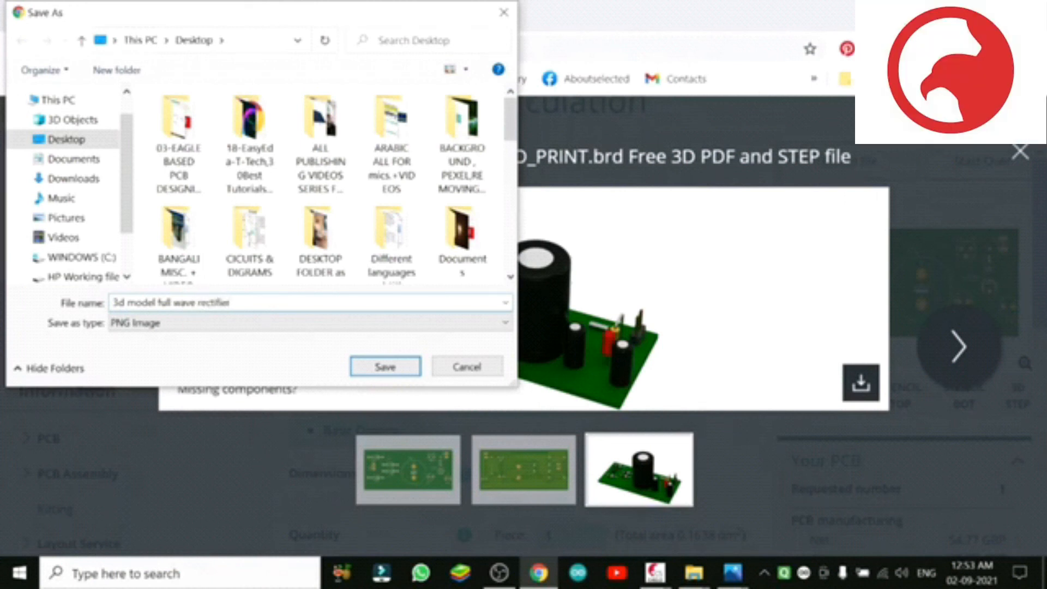
{"action": "left_click", "coordinate": [375, 368]}
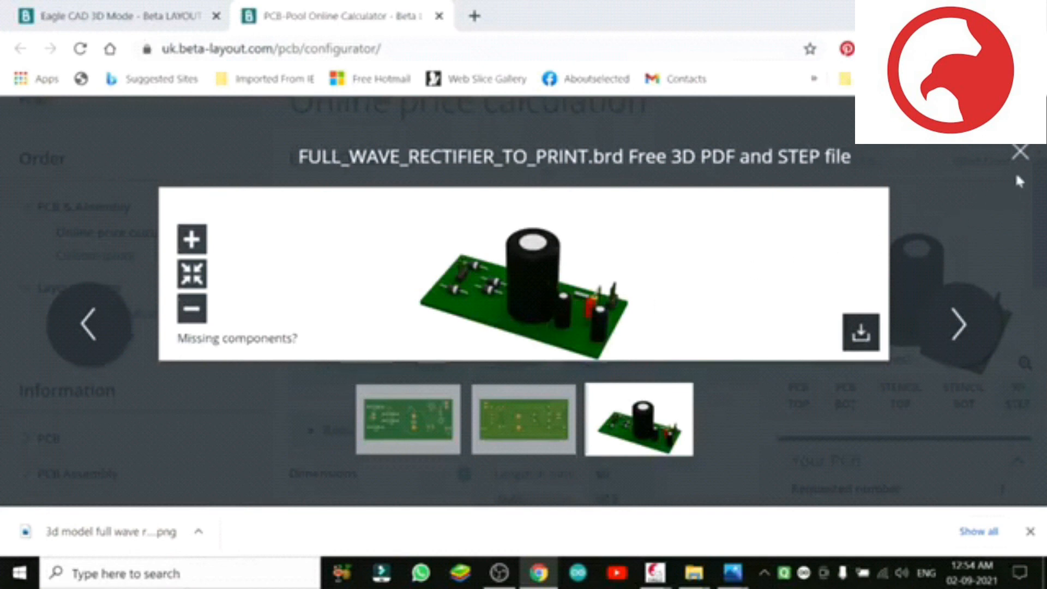
{"action": "left_click", "coordinate": [1019, 154]}
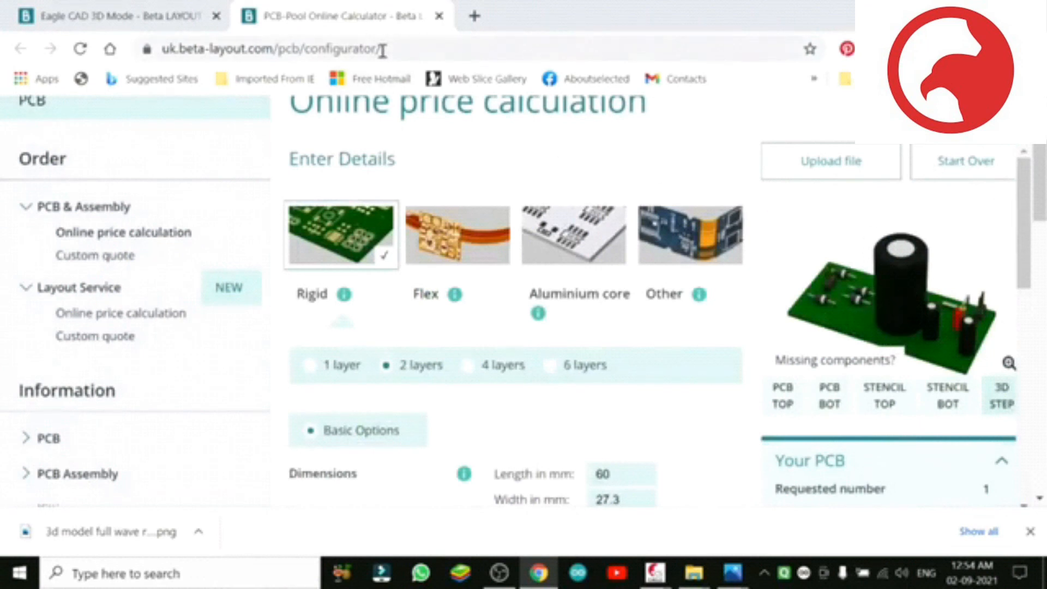
Step: Copy the configurator page's web address and minimize the browser to show the desktop
{"action": "left_click_drag", "start_coordinate": [382, 50], "coordinate": [161, 53]}
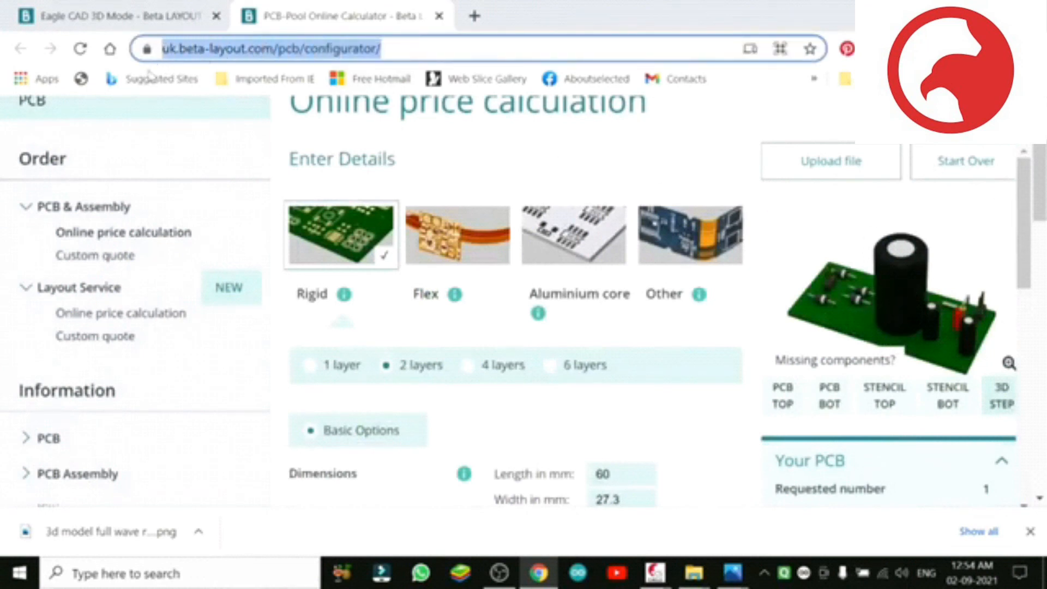
{"action": "right_click", "coordinate": [287, 51]}
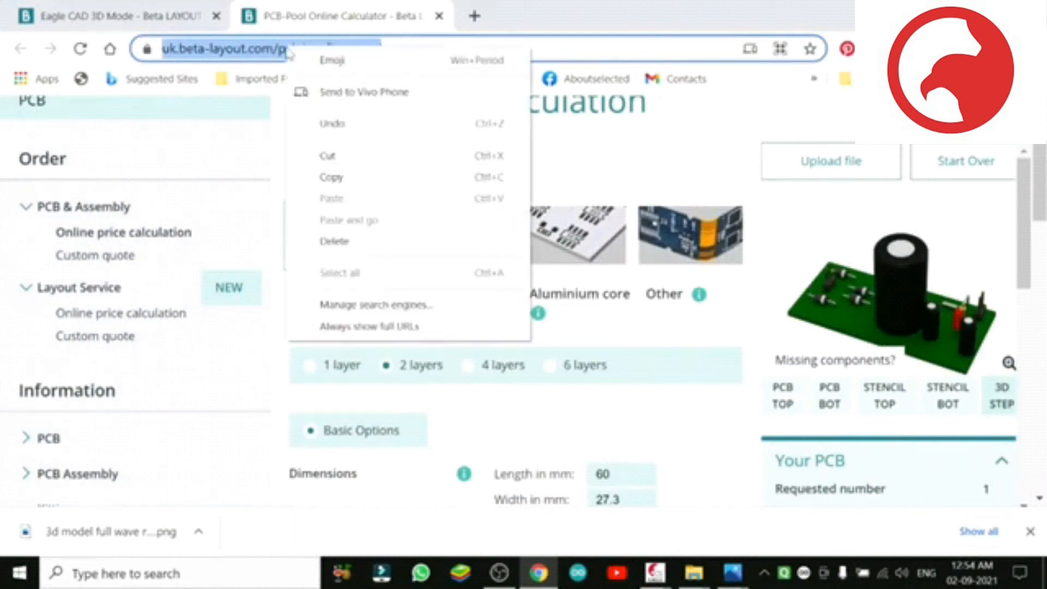
{"action": "left_click", "coordinate": [369, 179]}
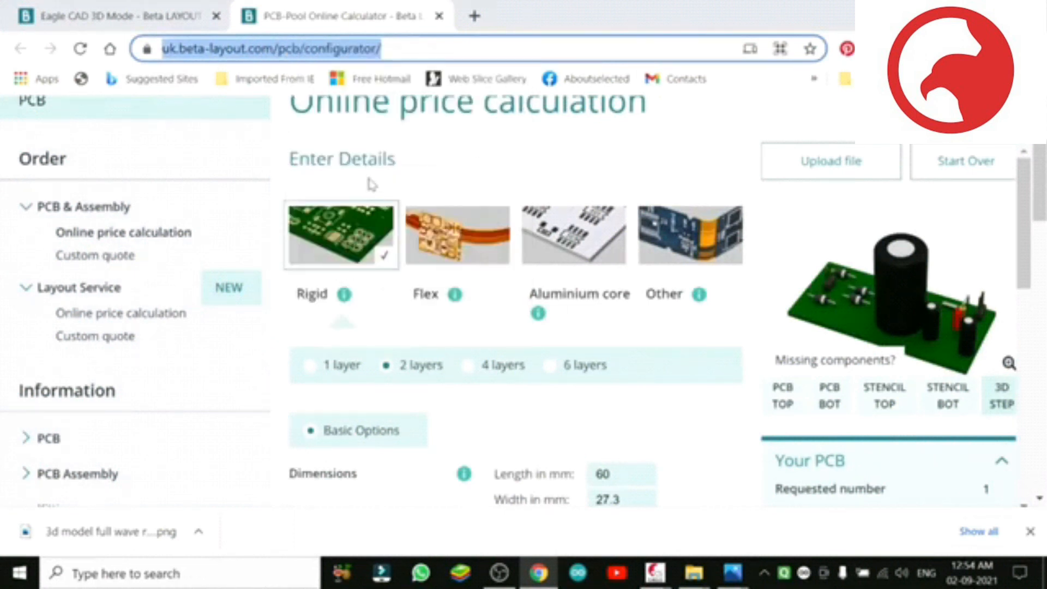
{"action": "left_click", "coordinate": [953, 14]}
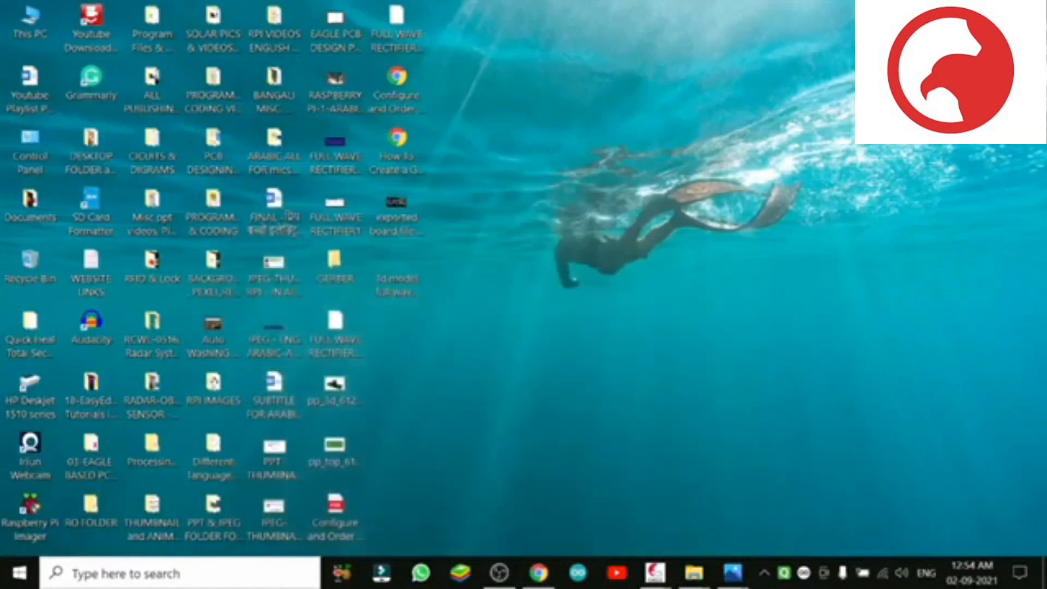